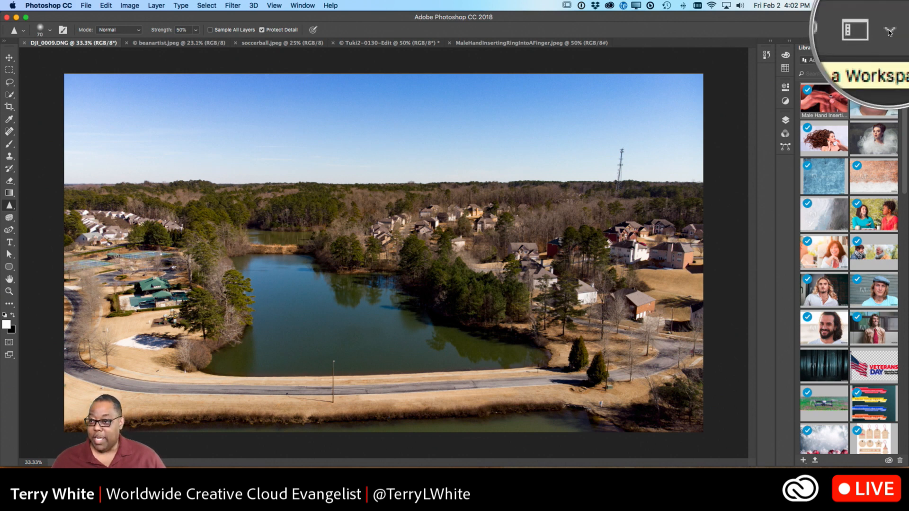
Step: Browse the available workspaces and choose the Essentials workspace
left_click(892, 30)
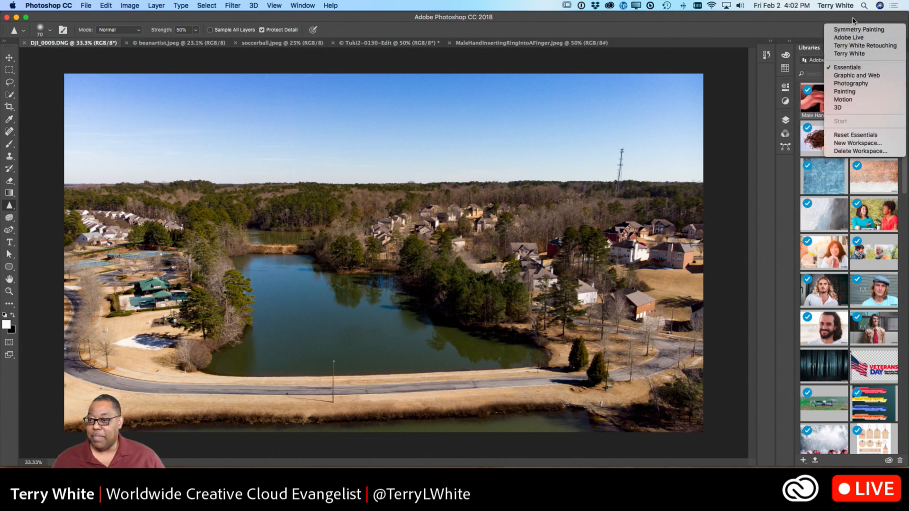
left_click(876, 32)
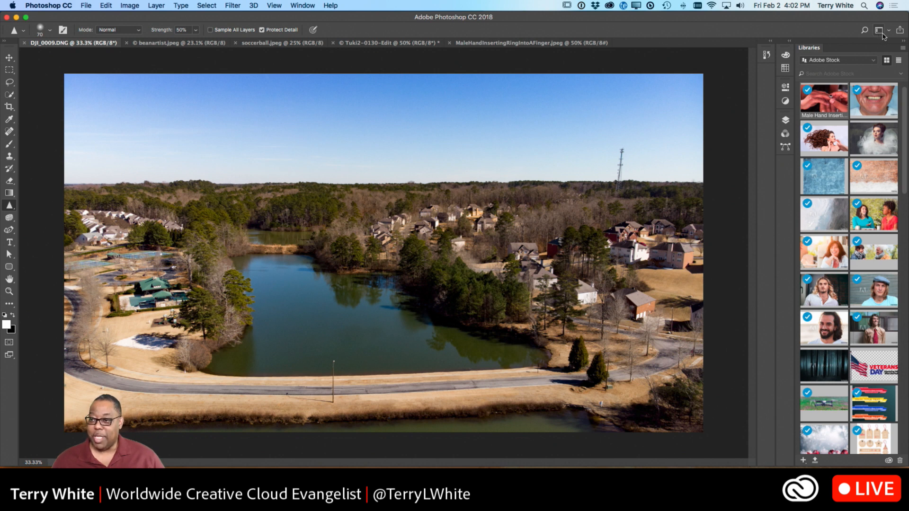
left_click(884, 32)
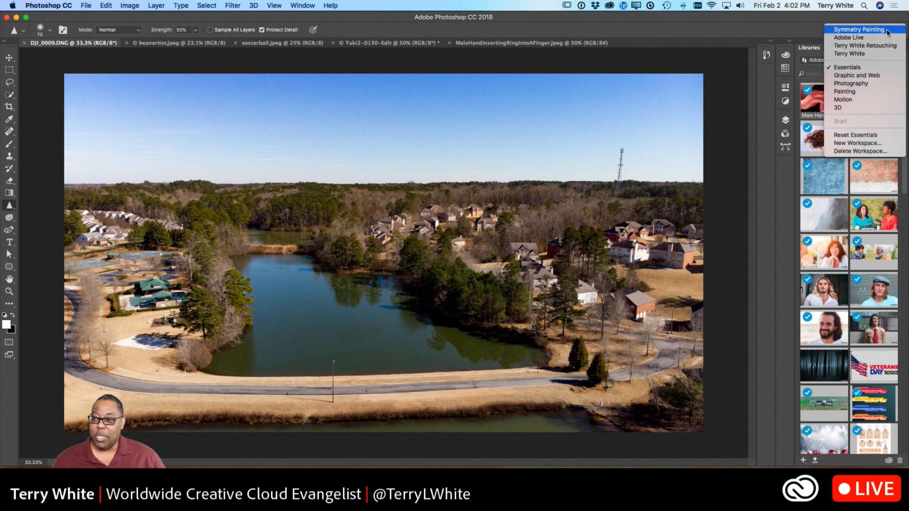
left_click(861, 67)
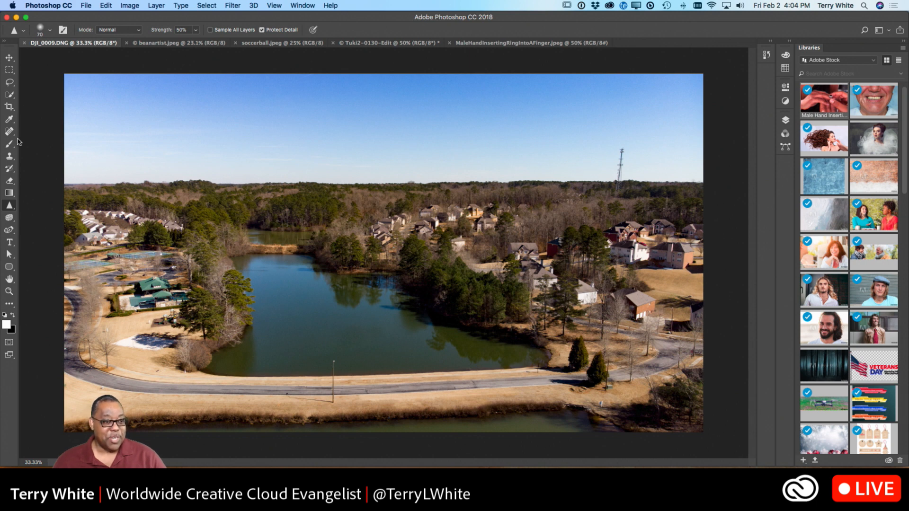
Step: Try to move the background lake photo with the Move tool, without converting it to a normal layer
left_click(11, 58)
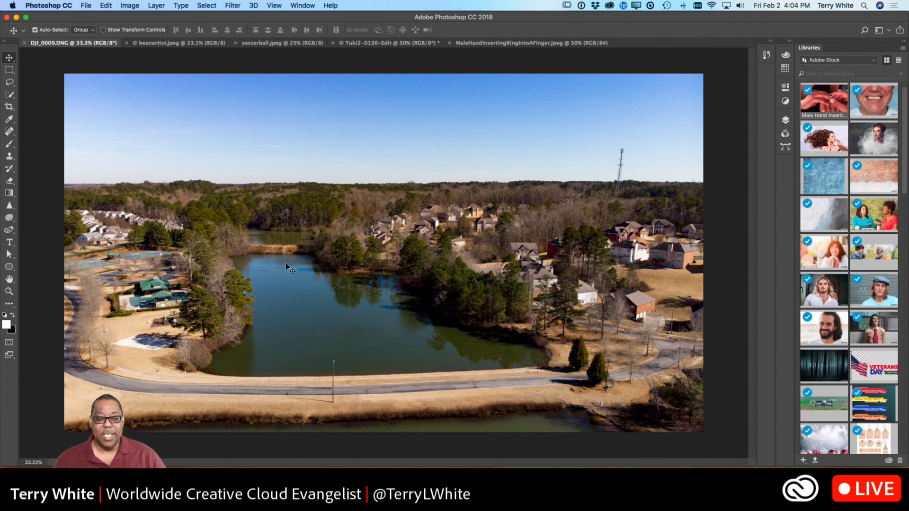
left_click_drag(283, 294, 274, 293)
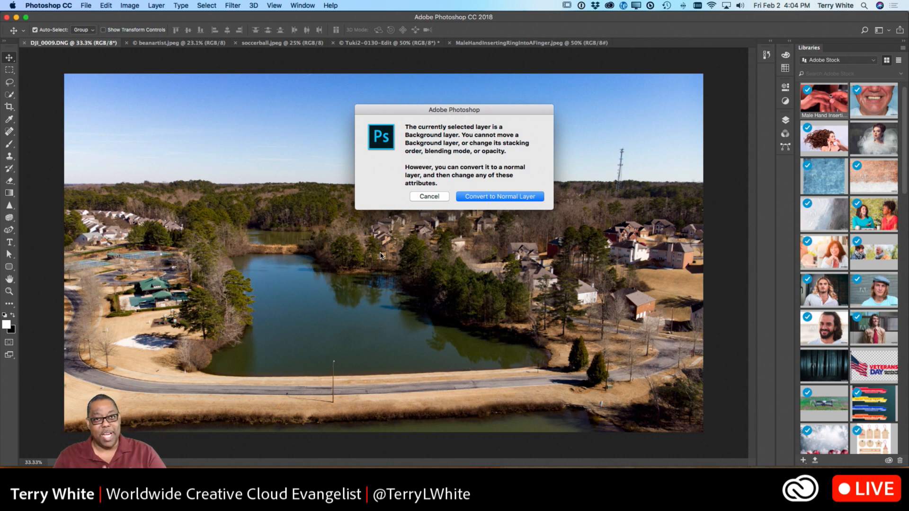
left_click(429, 196)
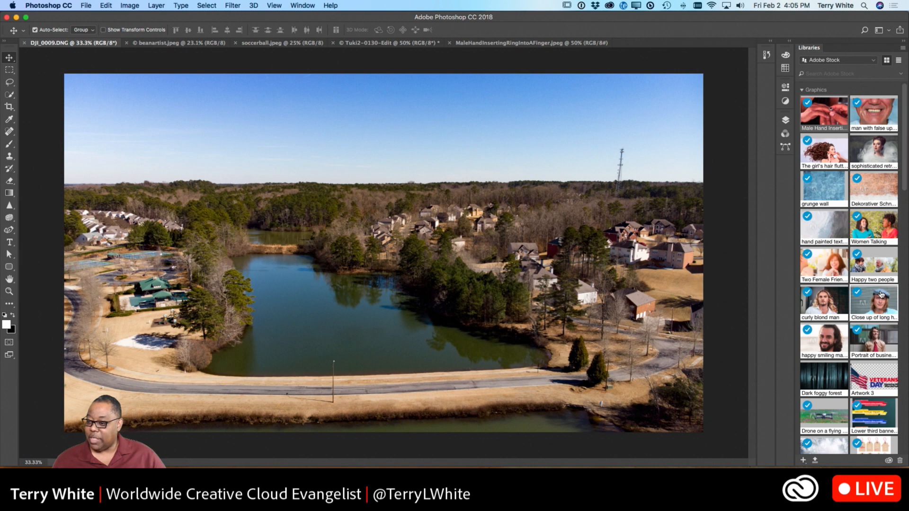
Step: Place the library photo of the long-haired man in the blue cap, scaled to about 47.6%, and reposition it over the upper right of the lake photo
left_click_drag(879, 298, 421, 246)
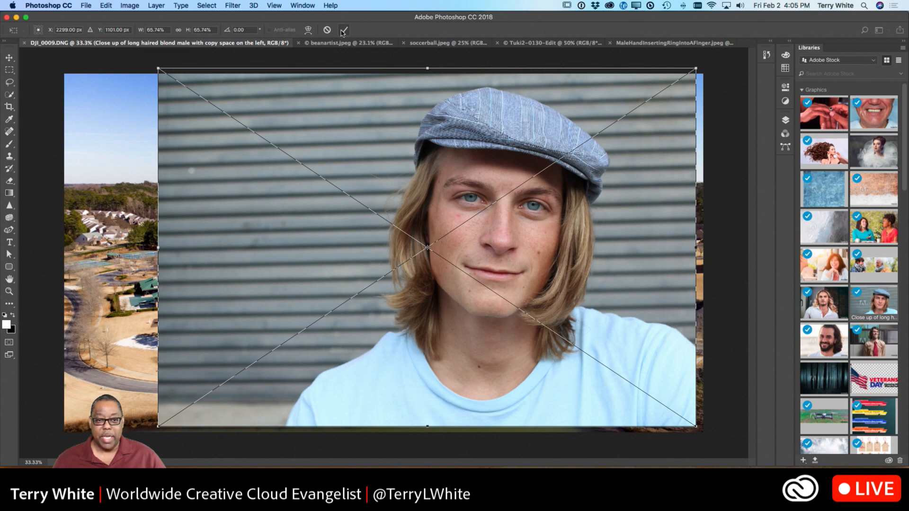
left_click_drag(158, 69, 307, 168)
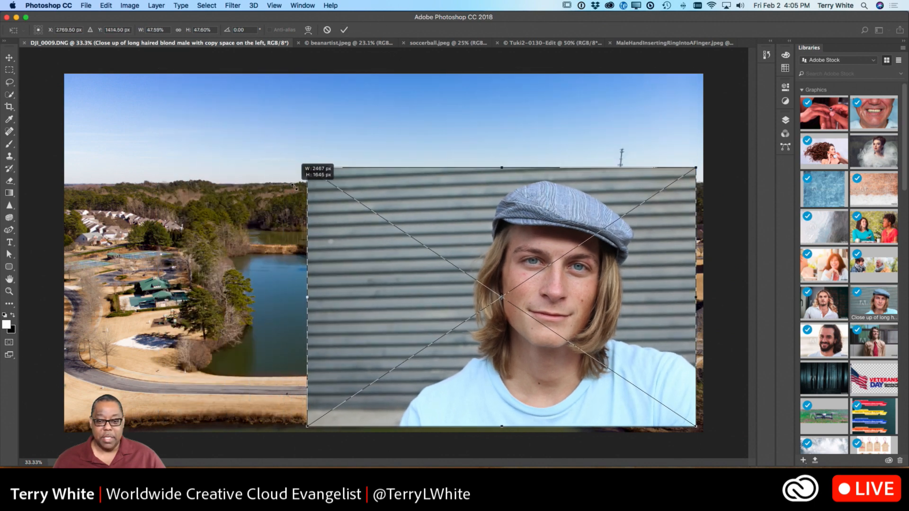
left_click(344, 30)
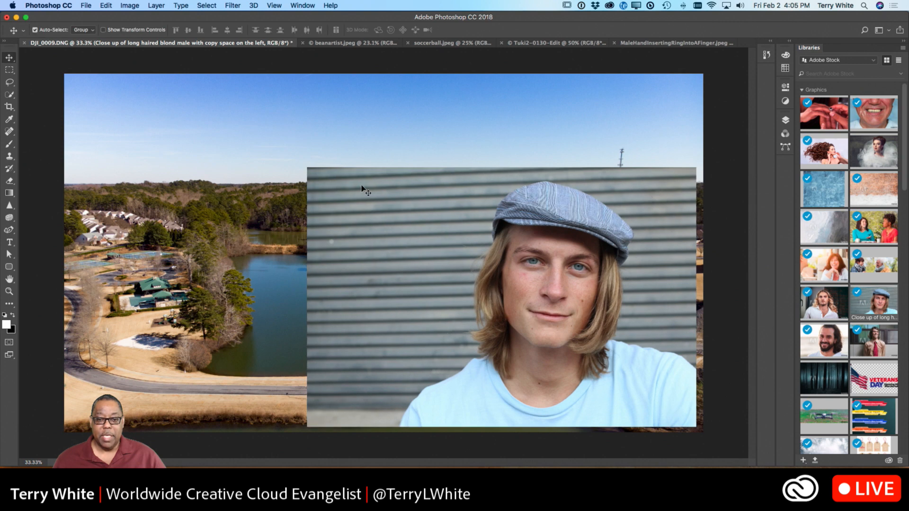
left_click_drag(391, 266, 250, 249)
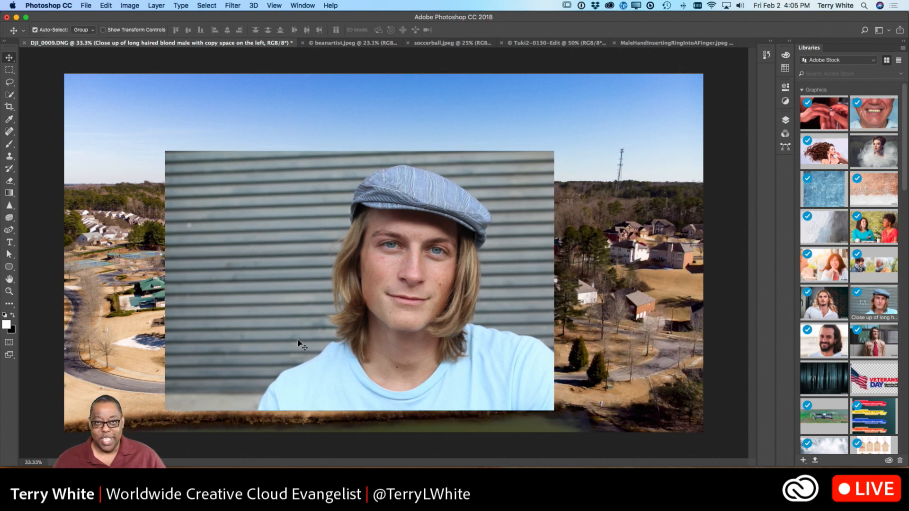
left_click_drag(256, 327, 369, 270)
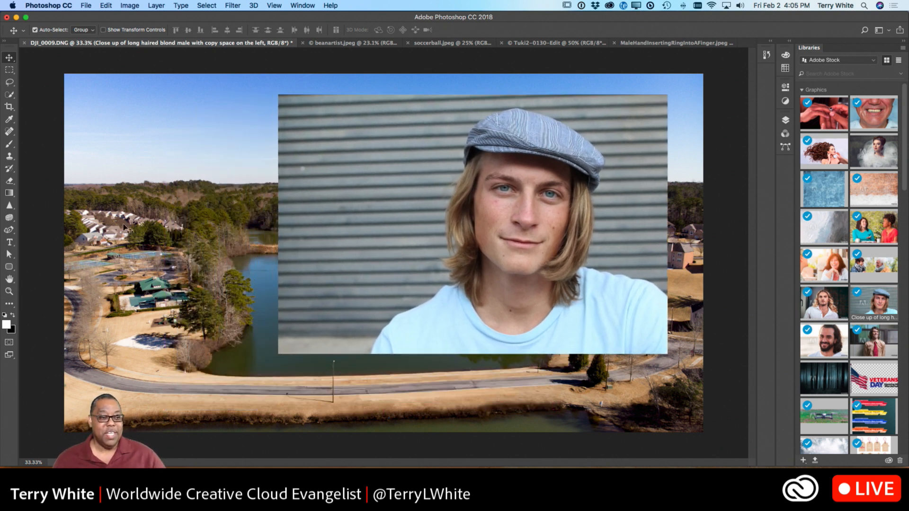
Step: Add the text "Friday" in the sky beside the portrait
left_click(9, 242)
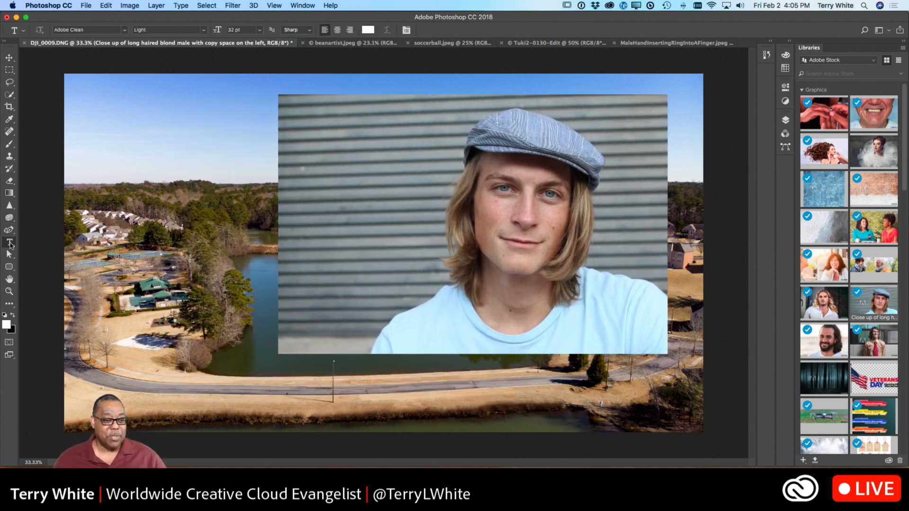
left_click(122, 146)
type("Friday")
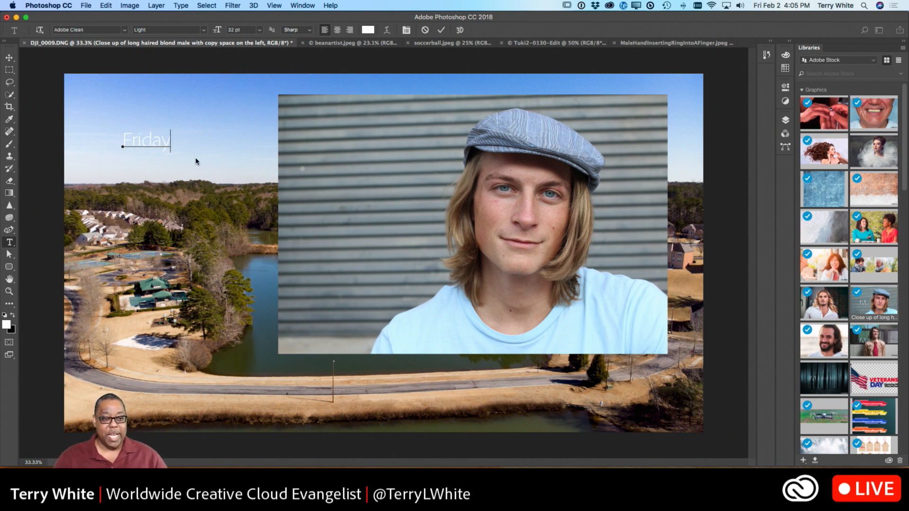
Step: Colour the "Friday" text red (#ff0000) and move it down to the treeline beside the portrait
key("super+a")
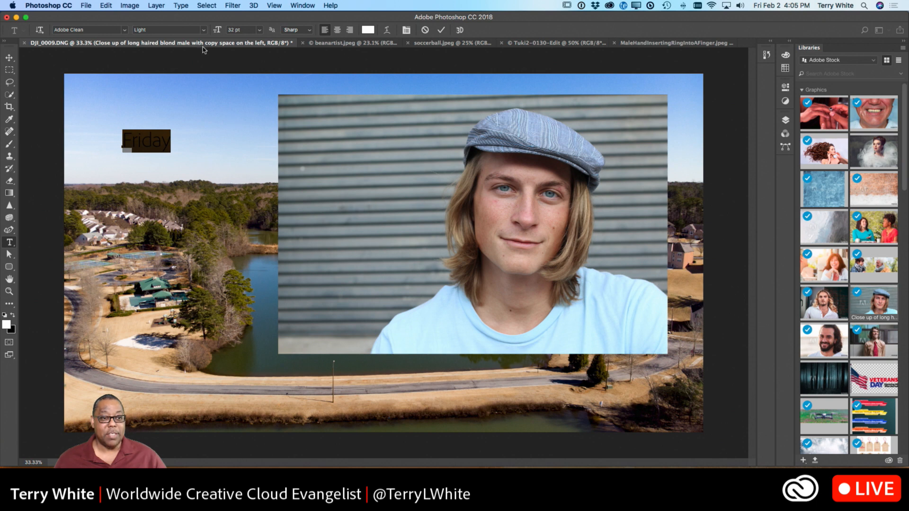
left_click(368, 30)
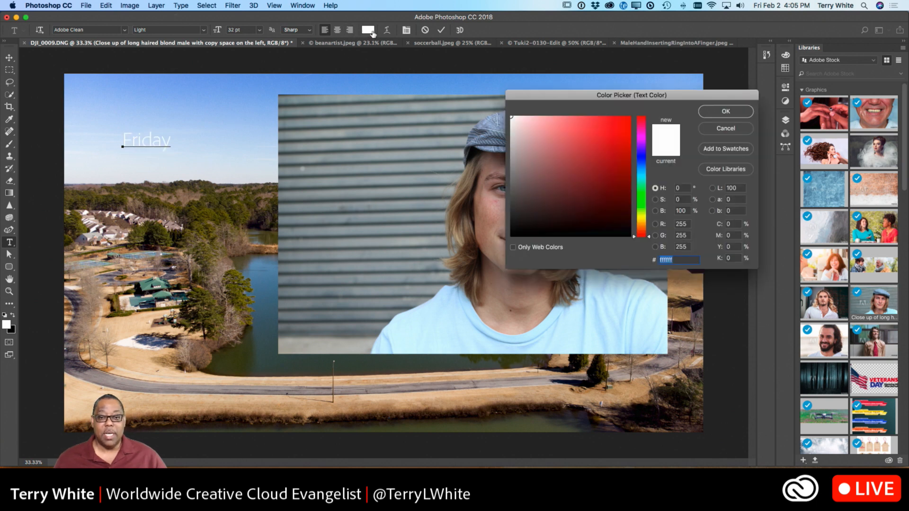
left_click(628, 117)
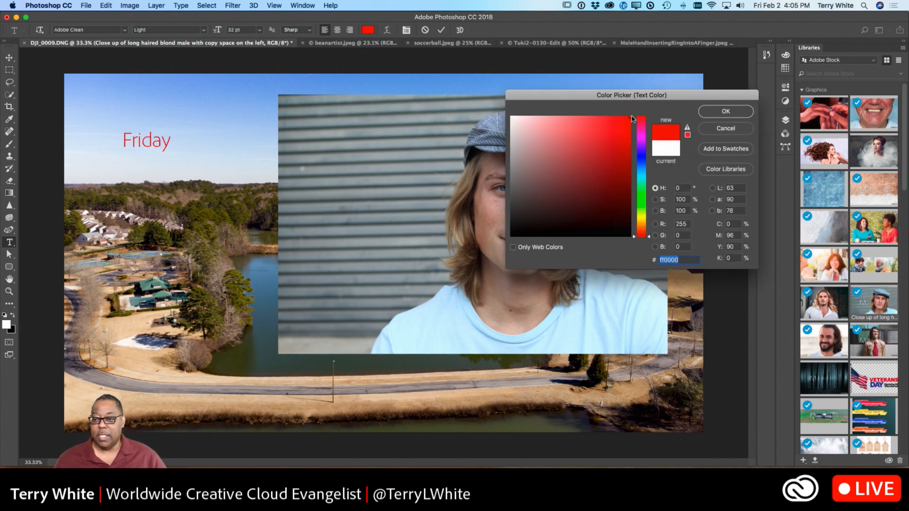
left_click(725, 111)
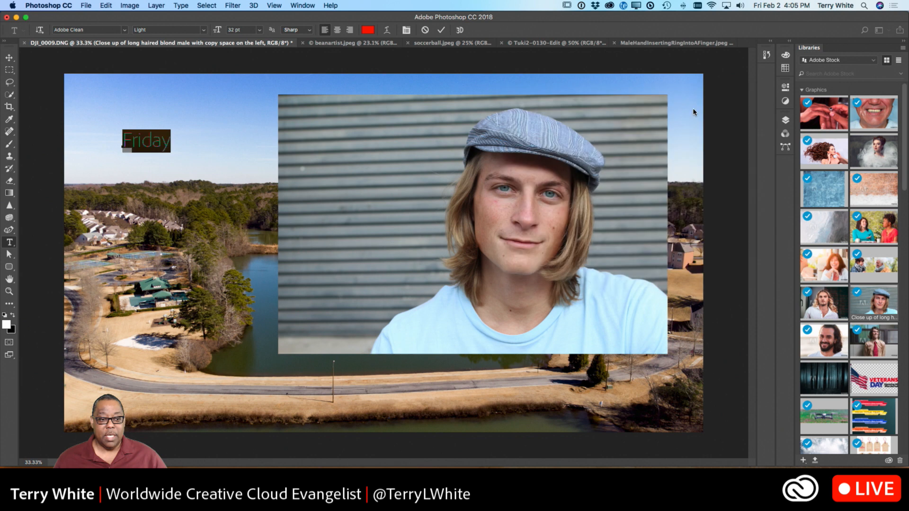
left_click(440, 30)
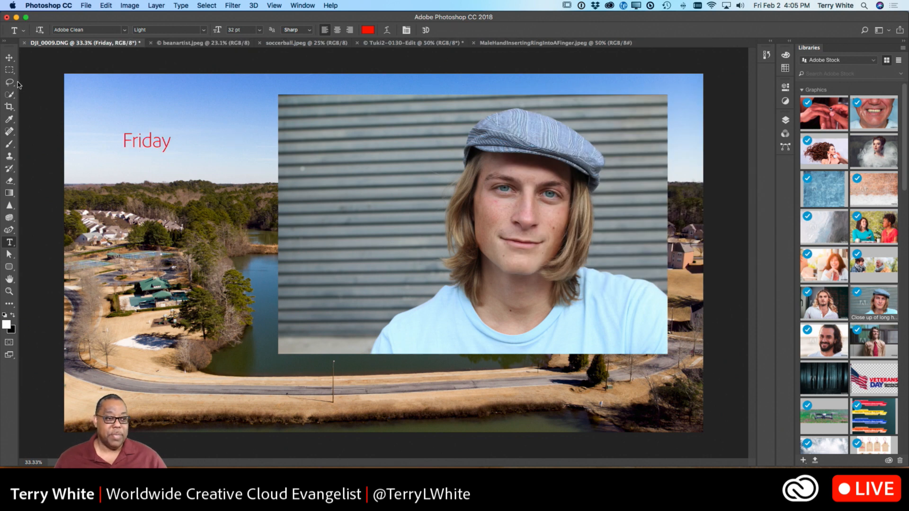
left_click(9, 58)
left_click_drag(136, 143, 182, 174)
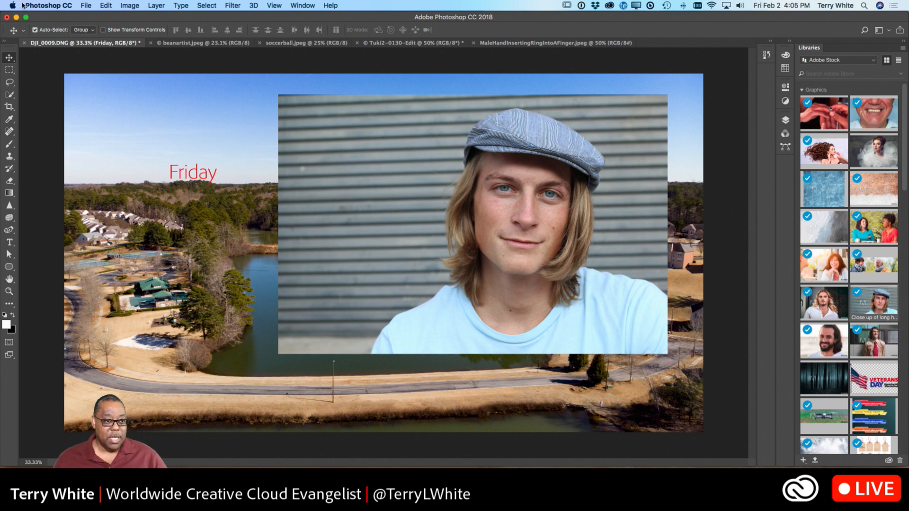
Step: Turn off Auto-Select for the Move tool and move the "Friday" text onto the grey wall in the portrait
left_click(35, 29)
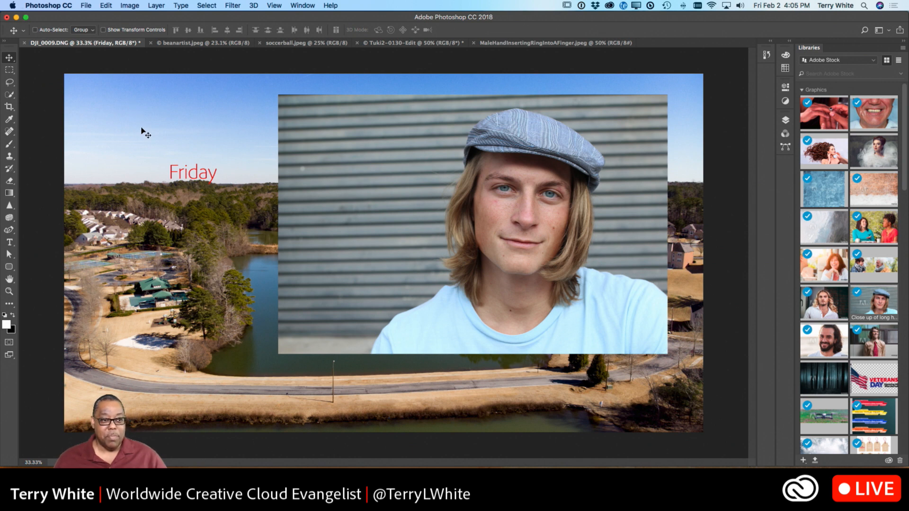
left_click_drag(202, 182, 523, 244)
left_click_drag(434, 292, 321, 271)
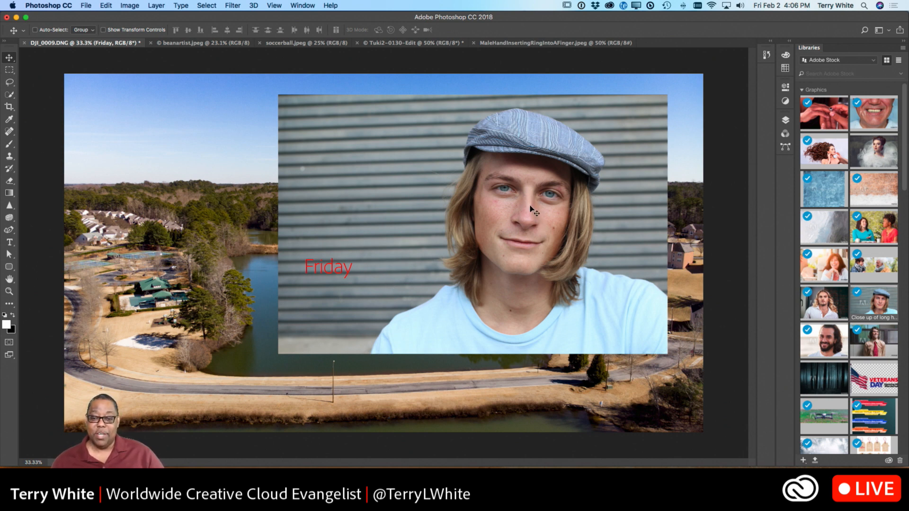
mouse_move(532, 210)
left_mouse_down()
mouse_move(538, 266)
mouse_move(530, 223)
mouse_move(541, 214)
left_mouse_up()
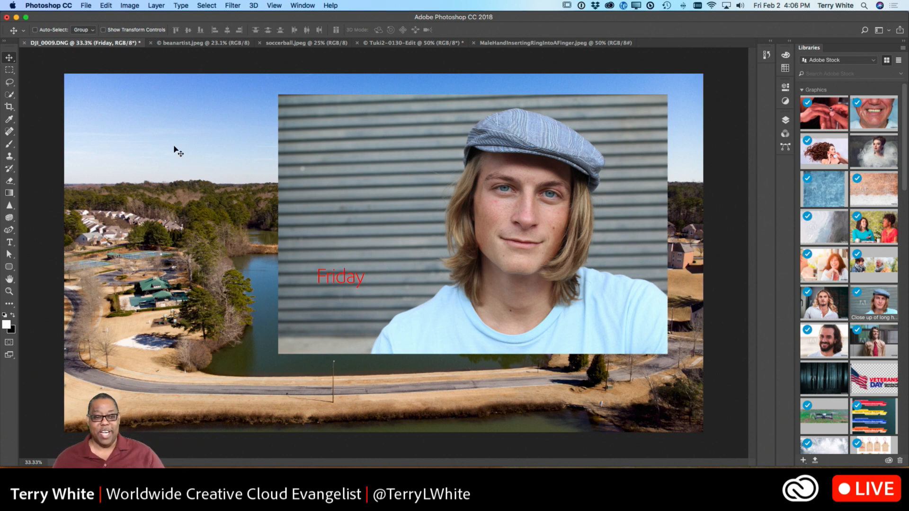
left_click_drag(192, 149, 179, 134)
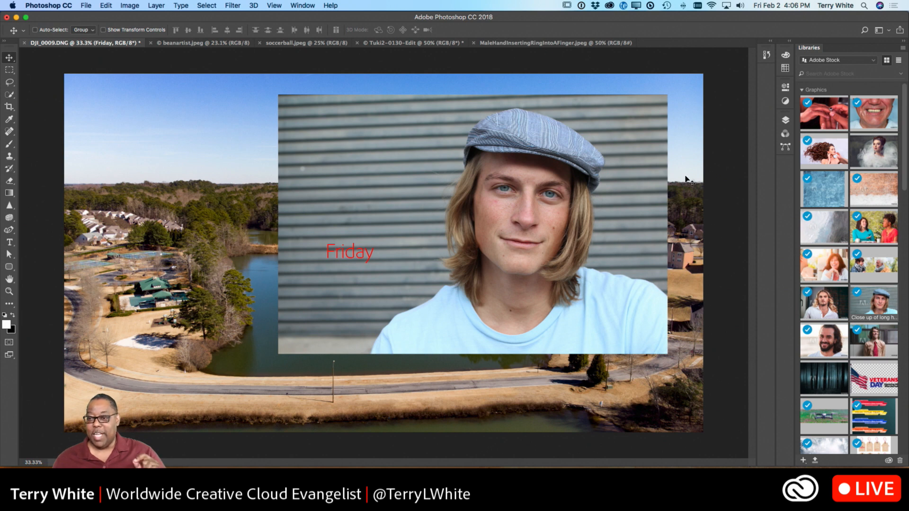
Step: Show the layers and move the selected "Friday" text layer up beside the man's hair
left_click(786, 120)
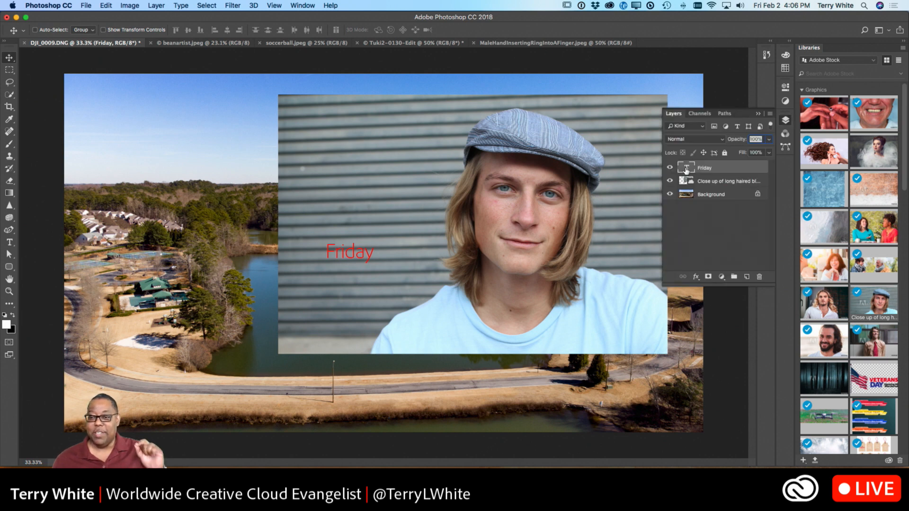
left_click_drag(391, 223, 457, 175)
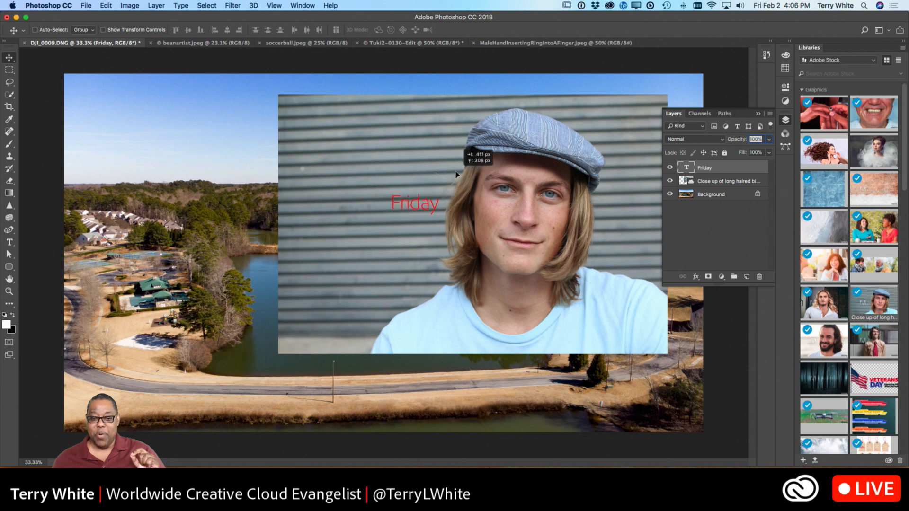
Step: Rename the portrait photo's layer to "cool guy"
left_click(695, 183)
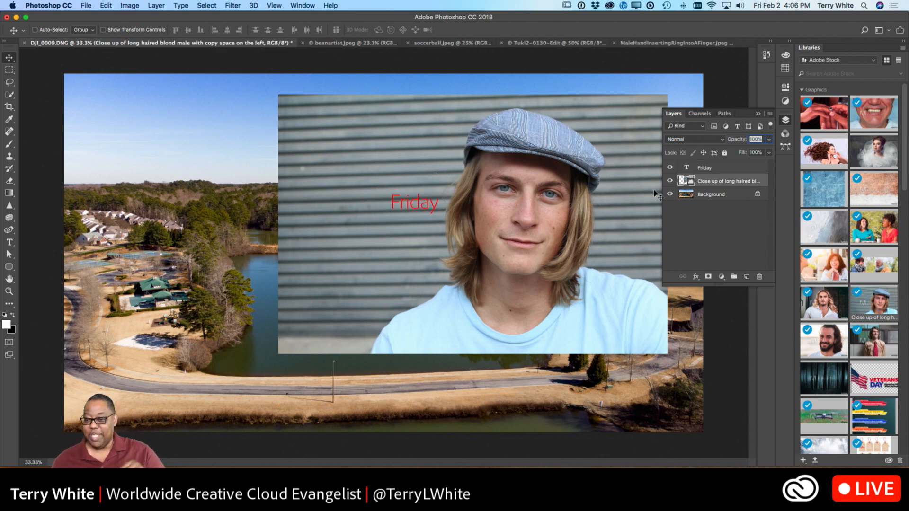
double_click(715, 182)
type("cool guy")
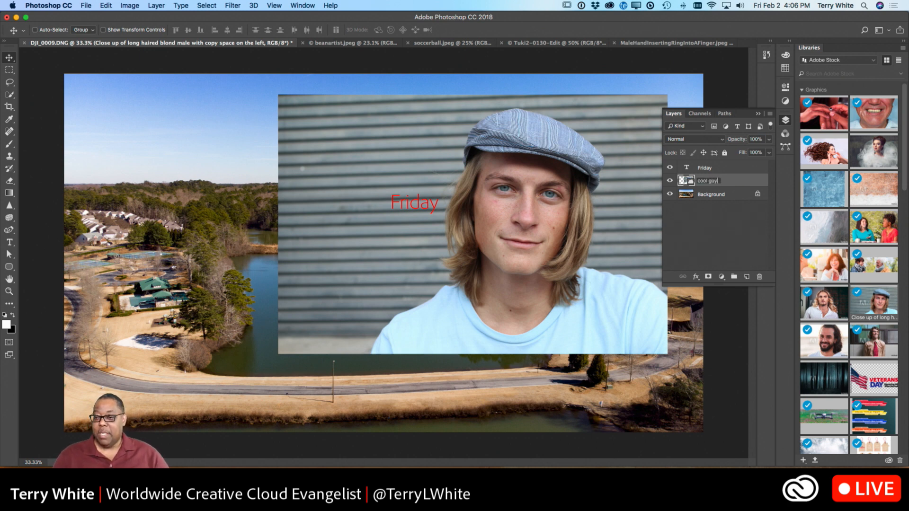
key("Return")
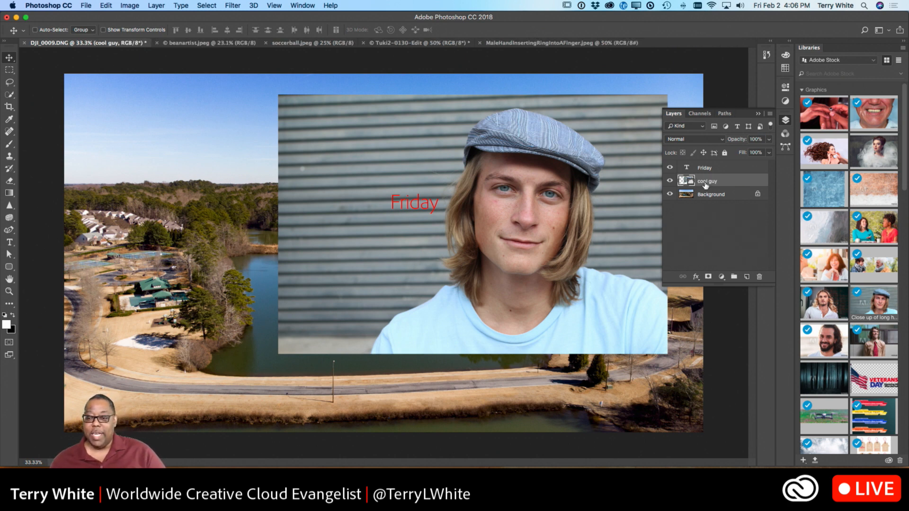
Step: Move the "cool guy" photo down toward the lower right of the lake image
left_click_drag(531, 201, 568, 284)
left_click_drag(466, 298, 398, 265)
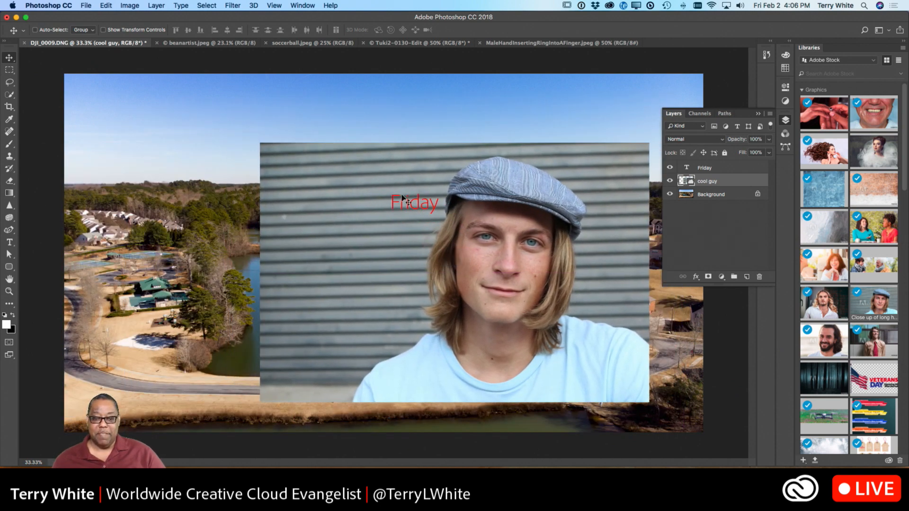
left_click_drag(402, 205, 425, 215)
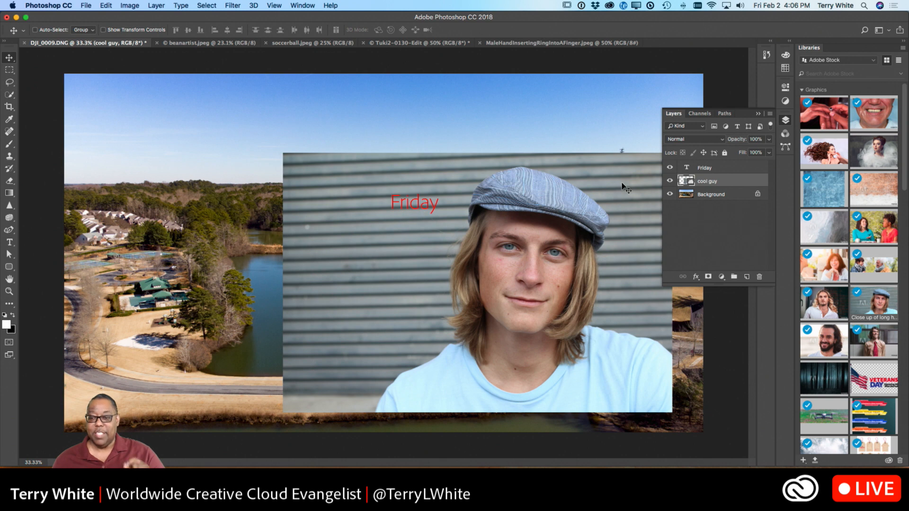
Step: Try to move the locked Background layer and dismiss the resulting alert
left_click(704, 195)
left_click(408, 163)
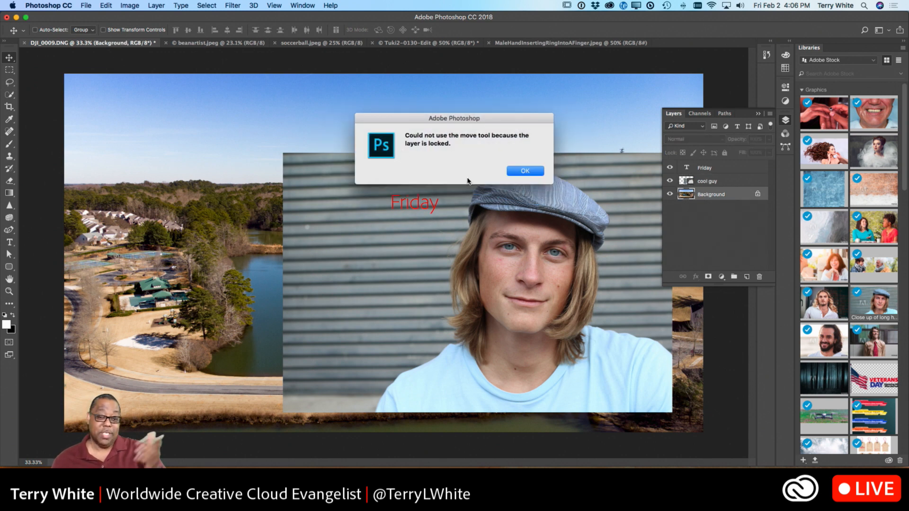
left_click(526, 171)
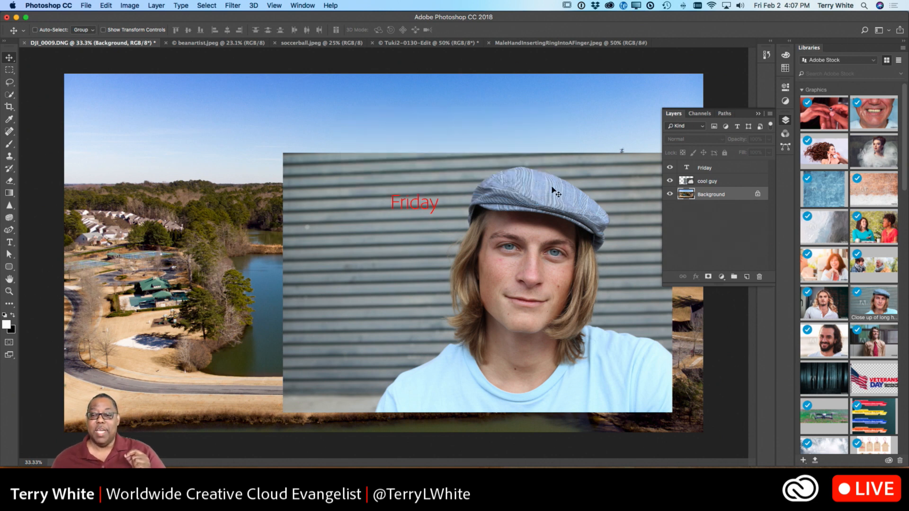
Step: Move the "Friday" text layer down and slightly left on the grey wall, and turn Auto-Select back on
left_click(728, 172)
left_click_drag(495, 222, 476, 260)
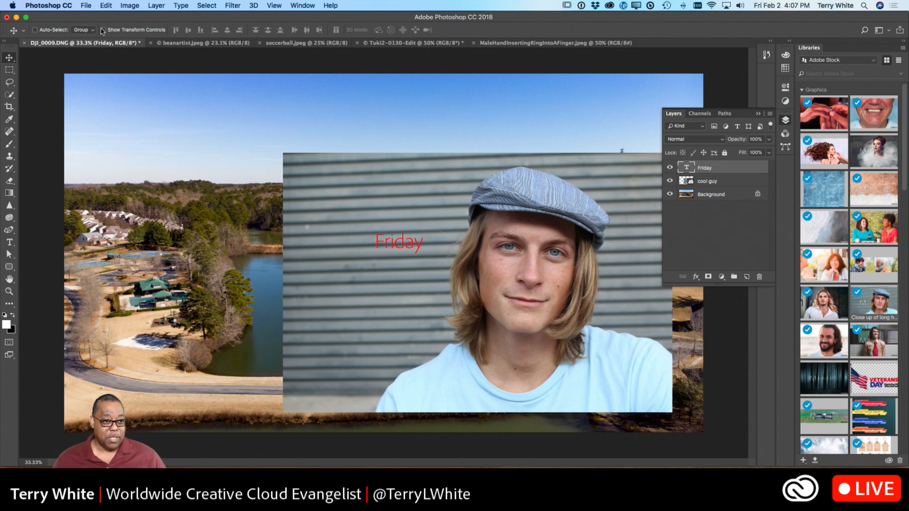
left_click(34, 29)
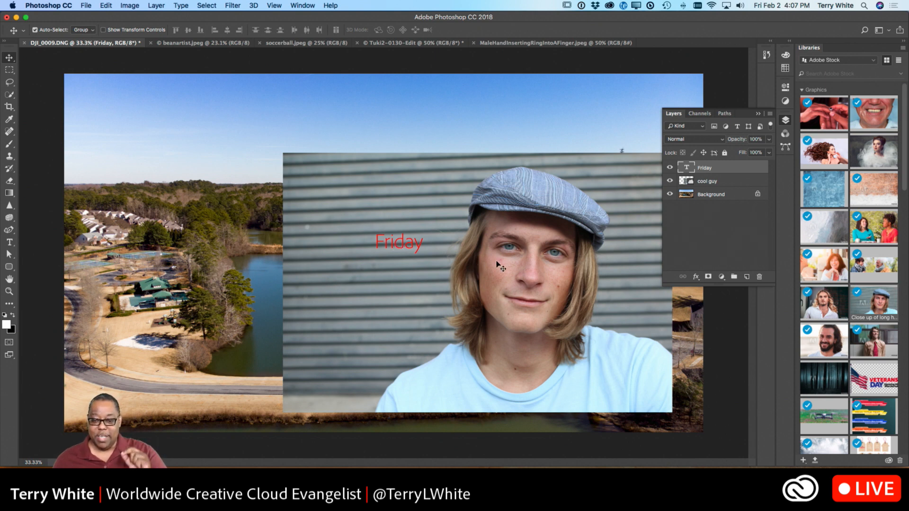
Step: With Auto-Select on, move the "cool guy" photo into the image's lower-right corner and the "Friday" text into the upper-left sky
left_click_drag(500, 270, 520, 247)
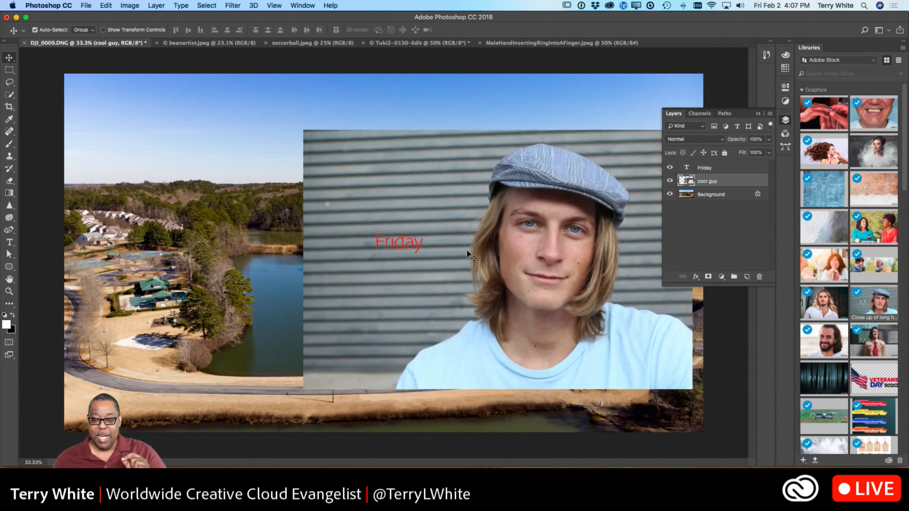
left_click_drag(417, 246, 384, 214)
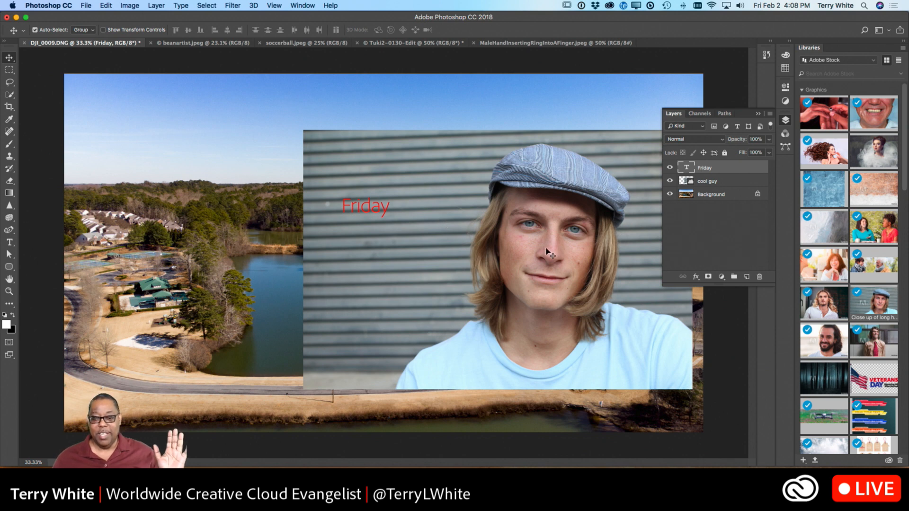
left_click_drag(553, 246, 562, 292)
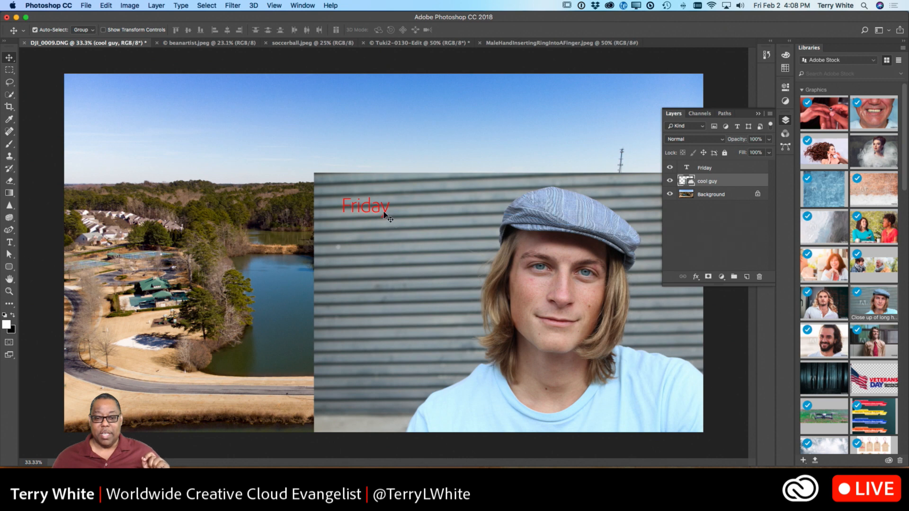
left_click_drag(374, 210, 136, 111)
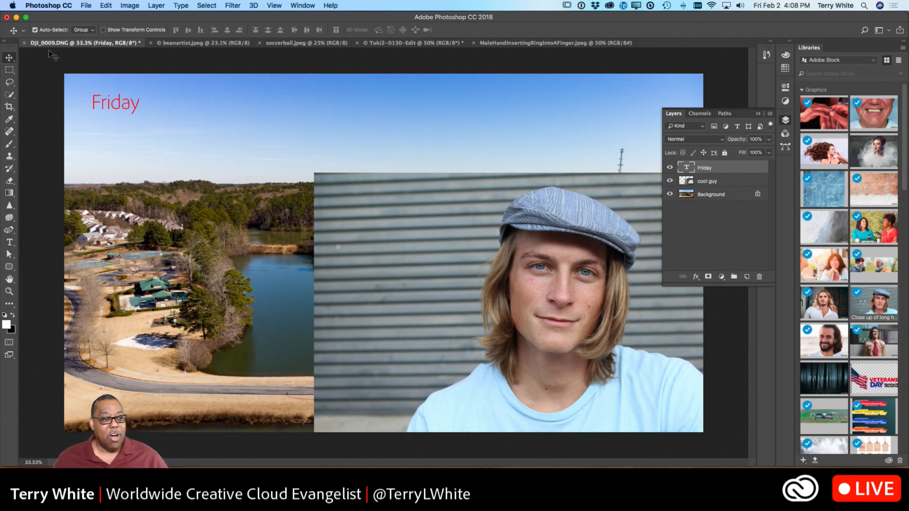
Step: Turn off Auto-Select and delete the "cool guy" and "Friday" layers, leaving only the Background
left_click(34, 30)
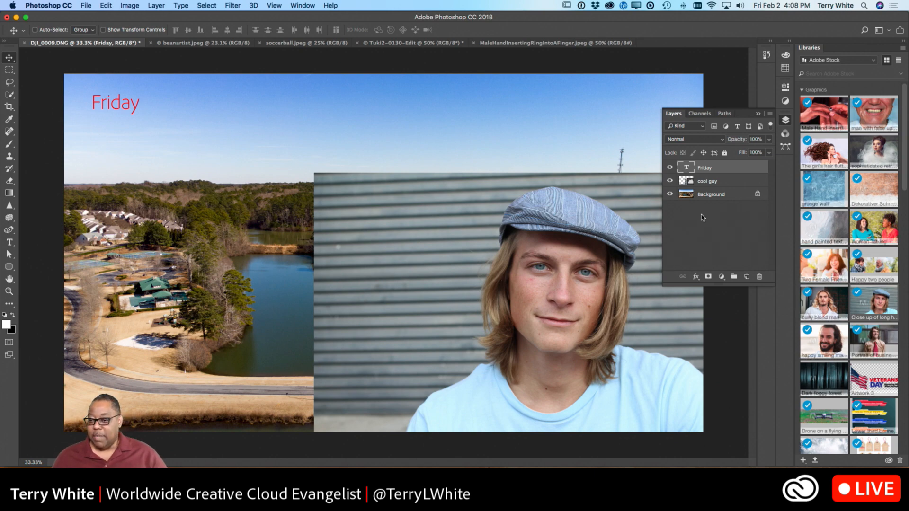
left_click_drag(712, 186, 758, 277)
left_click_drag(721, 169, 758, 277)
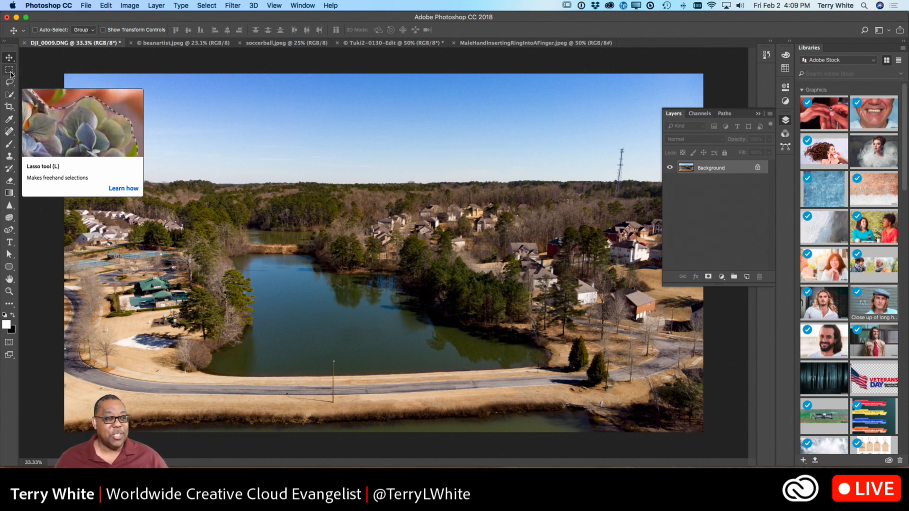
Step: Examine which tool variants are grouped with the Move tool
left_click(10, 71)
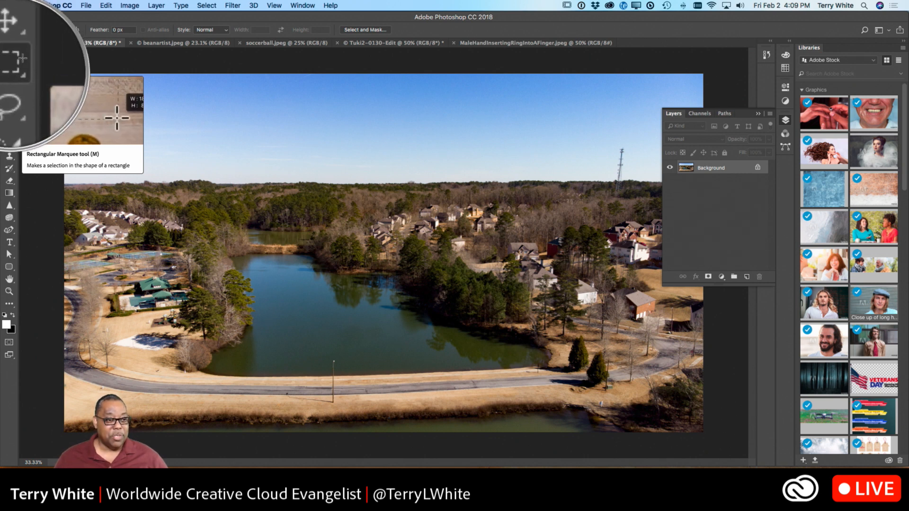
left_click(11, 59)
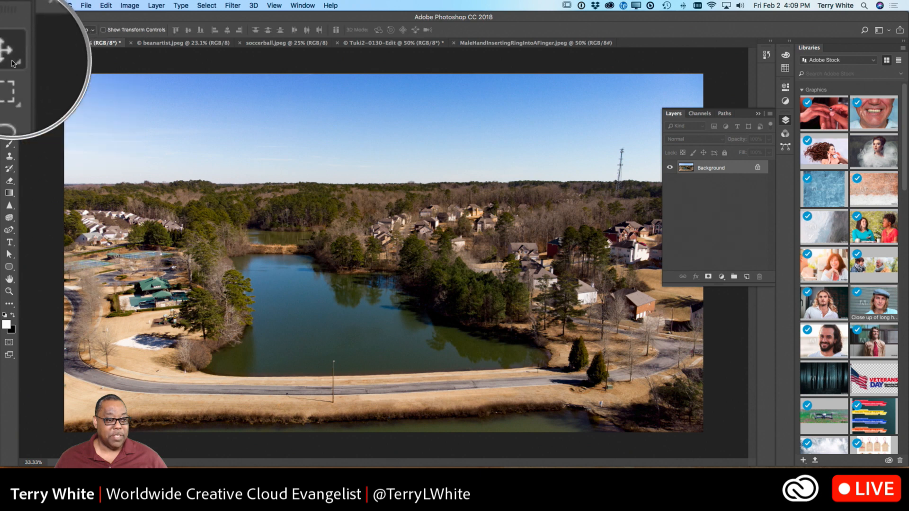
right_click(13, 64)
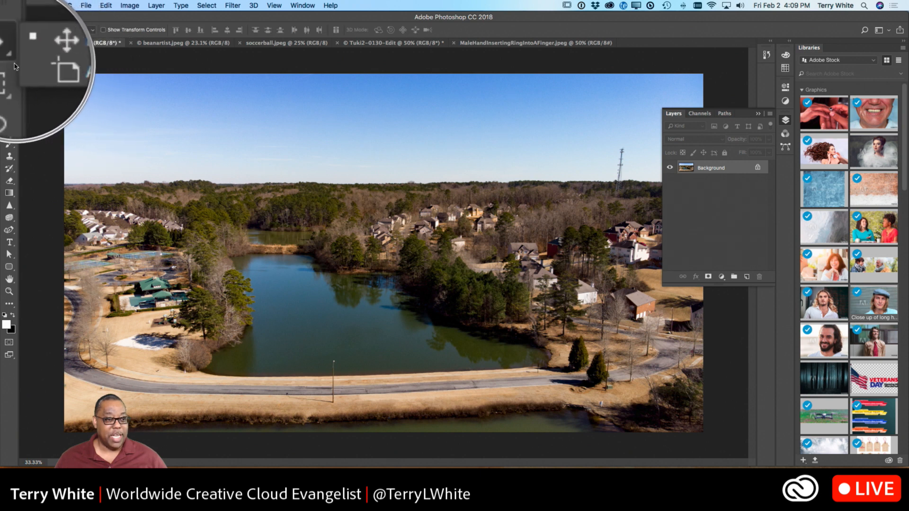
left_click(12, 61)
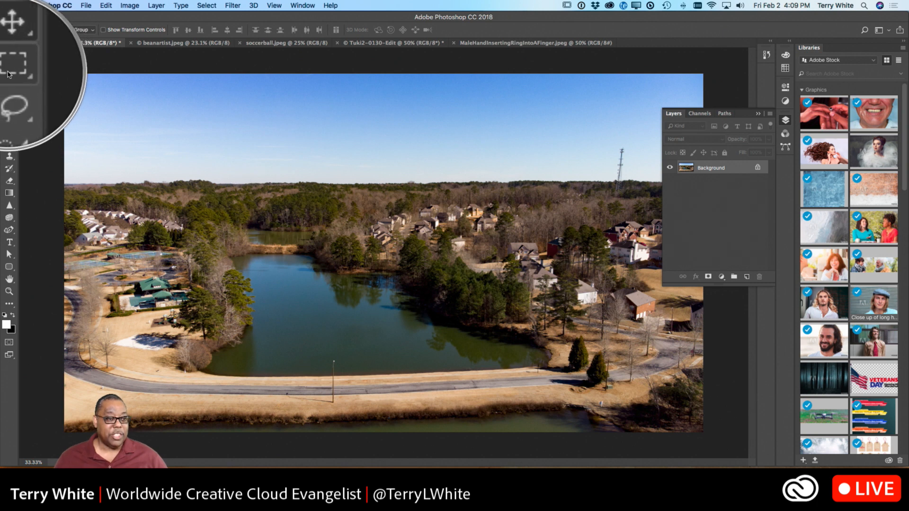
Step: Select the sky across the full width of the lake image, down to just above the horizon, with the Rectangular Marquee tool
left_click(8, 73)
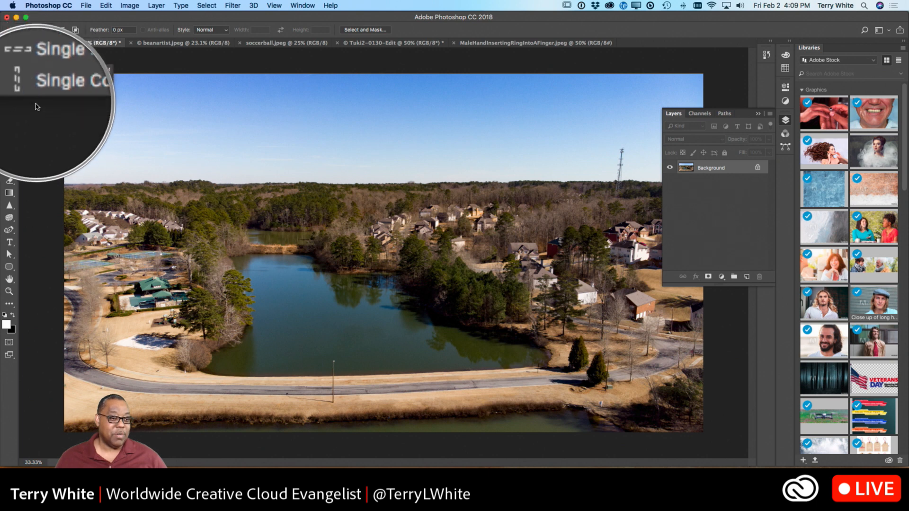
left_click(19, 74)
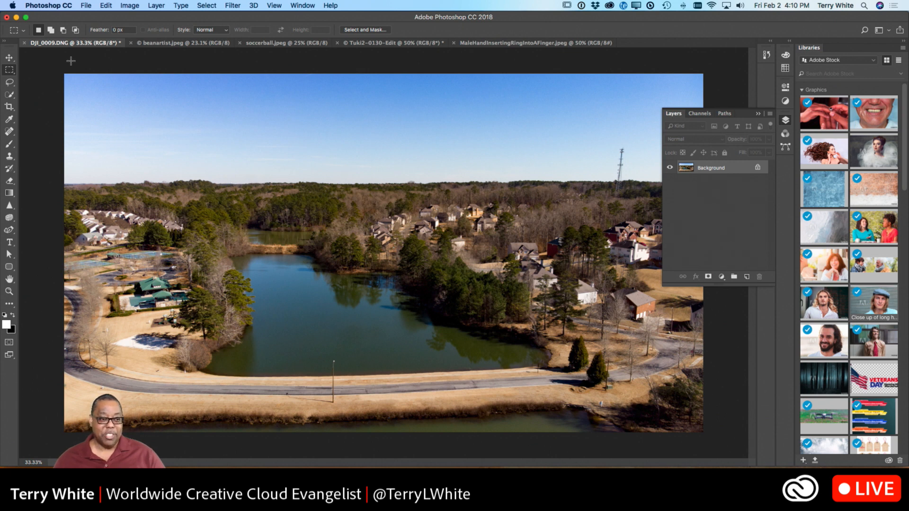
left_click_drag(63, 69, 703, 173)
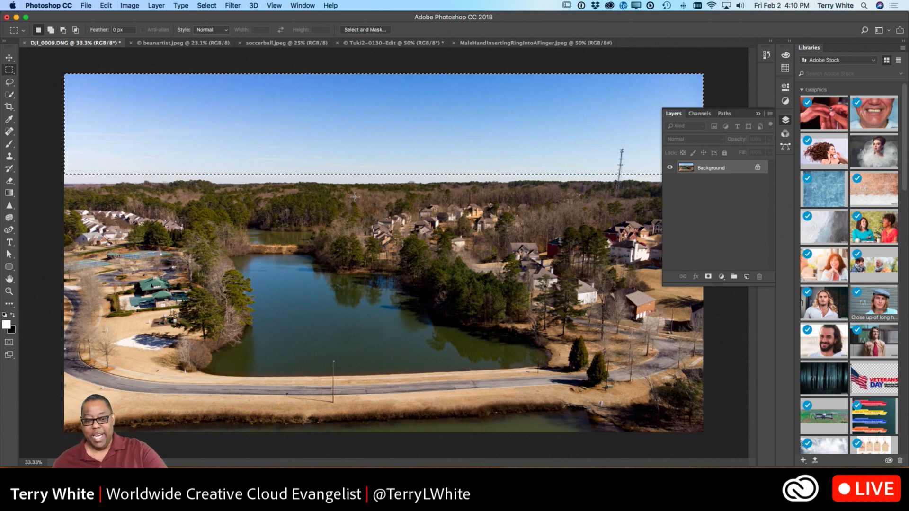
Step: Paint four white brush strokes at 70% opacity in the selected sky, running each one past the selection's lower edge
left_click(9, 144)
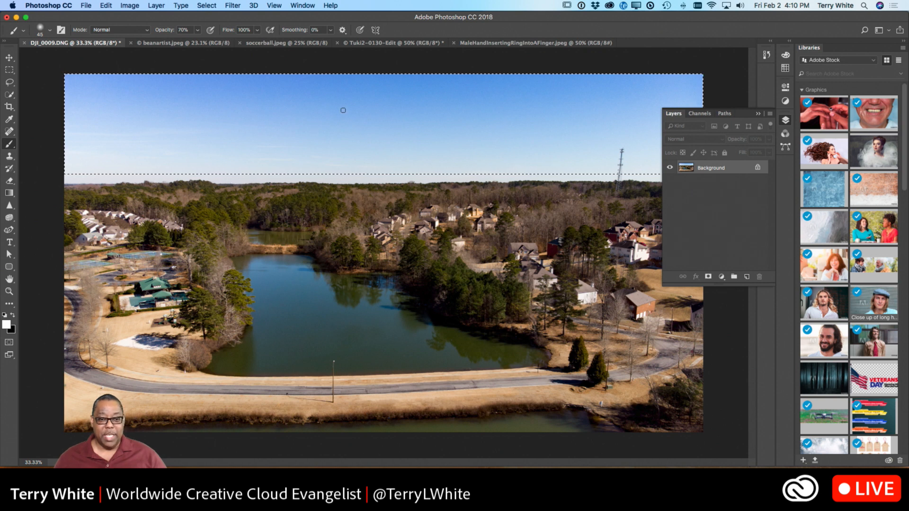
left_click_drag(342, 111, 266, 181)
left_click_drag(166, 103, 208, 184)
left_click_drag(431, 114, 410, 176)
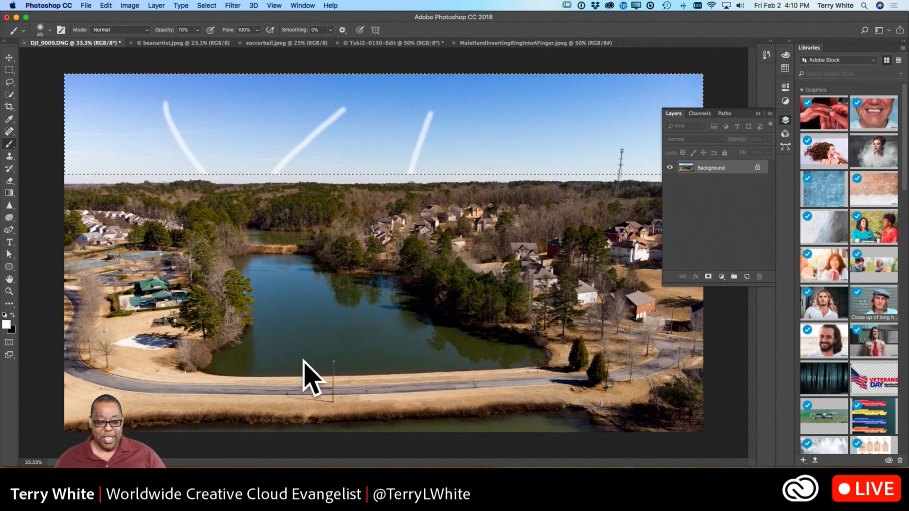
left_click_drag(369, 133, 338, 177)
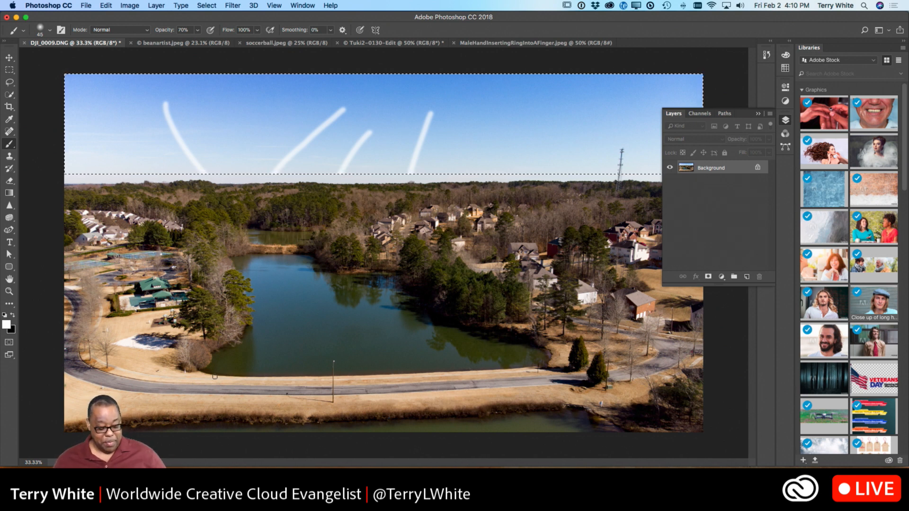
Step: Undo the four brush strokes in the sky and deselect the area
key("alt+super+z")
key("alt+super+z")
key("alt+super+z")
key("alt+super+z")
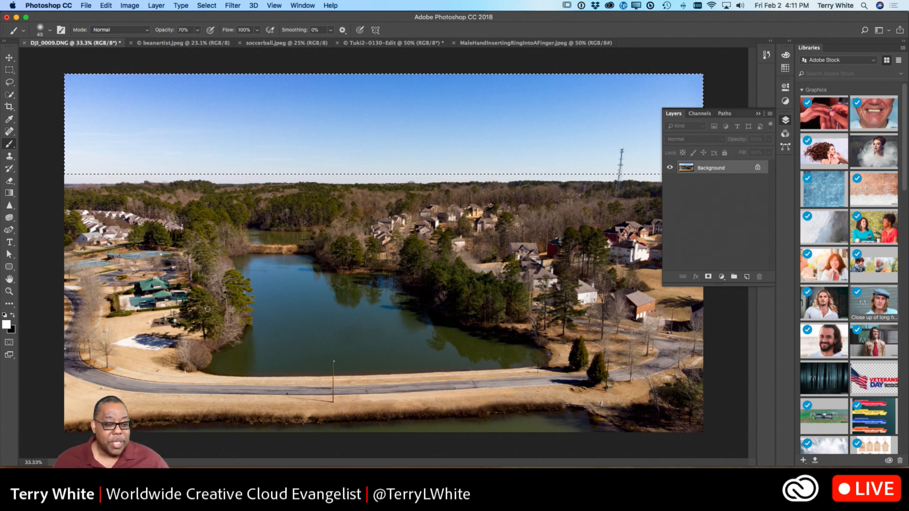
key("super+d")
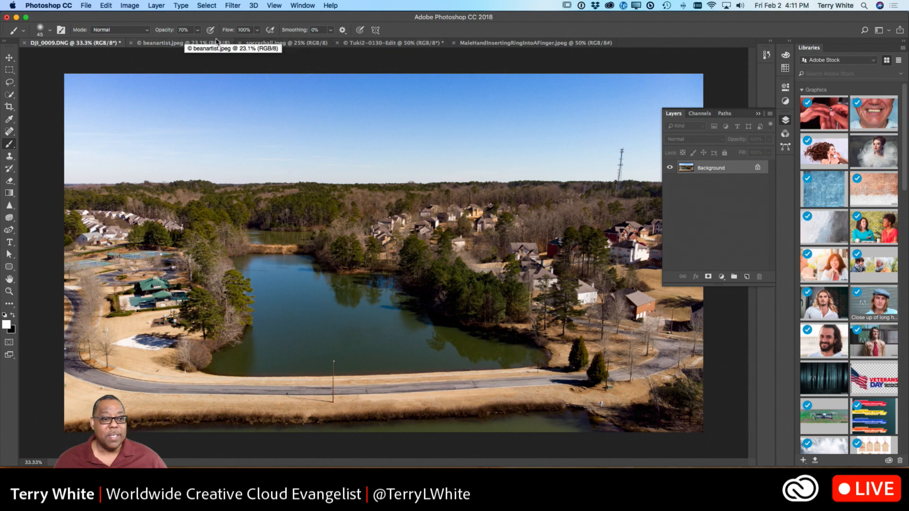
Step: Open the "Dark foggy forest" image from the Adobe Stock library as its own document
left_click(181, 44)
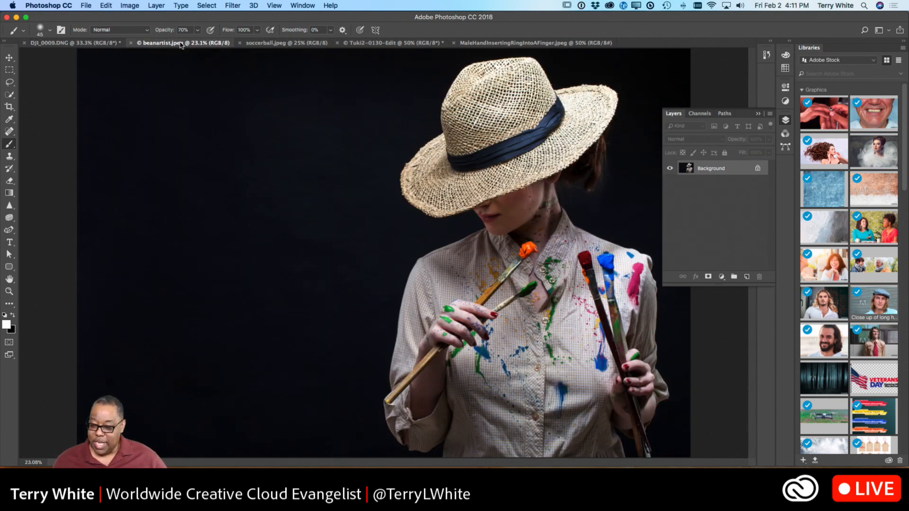
scroll(862, 235, "down", 3)
scroll(863, 235, "down", 3)
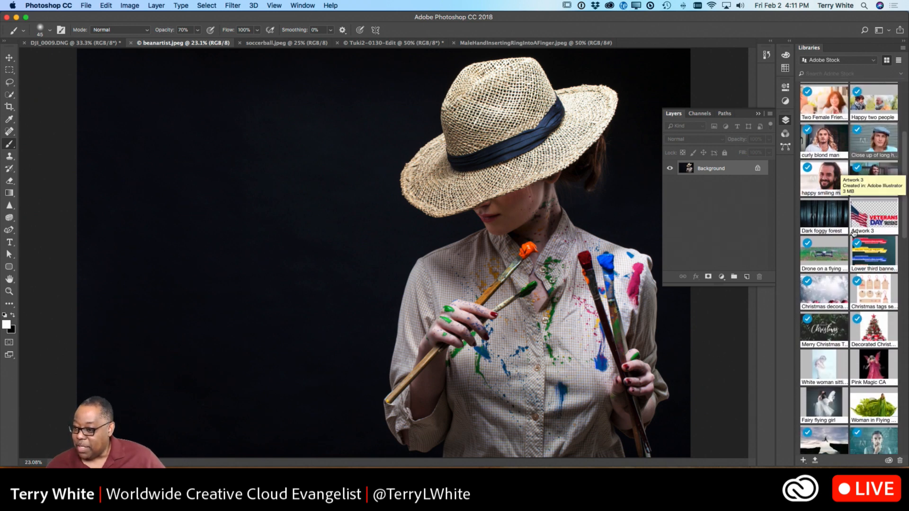
double_click(823, 216)
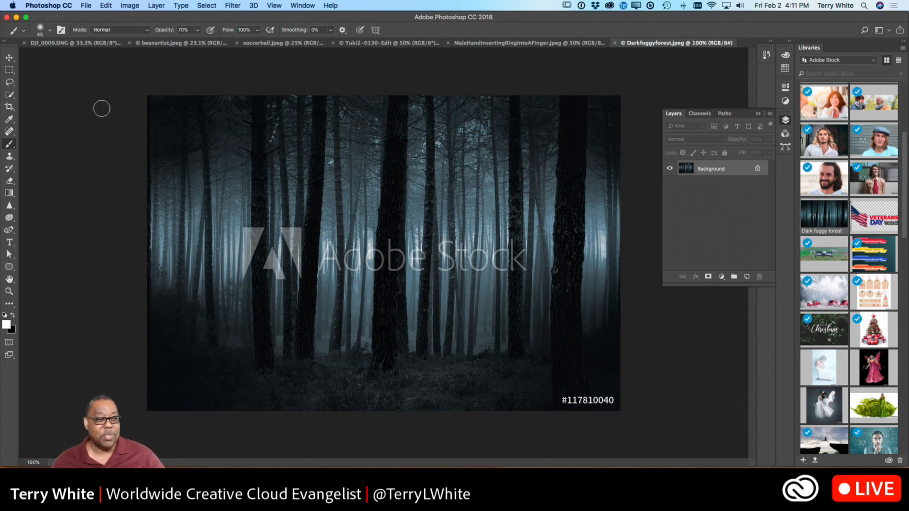
Step: Try small rectangular marquee selections around the tree trunks in the forest image and deselect them
left_click(9, 70)
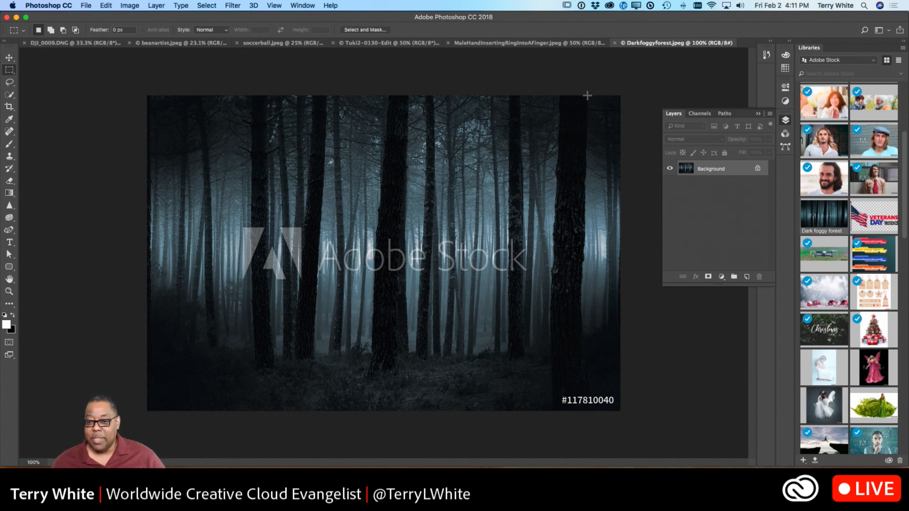
left_click_drag(586, 95, 574, 170)
left_click_drag(557, 244, 557, 366)
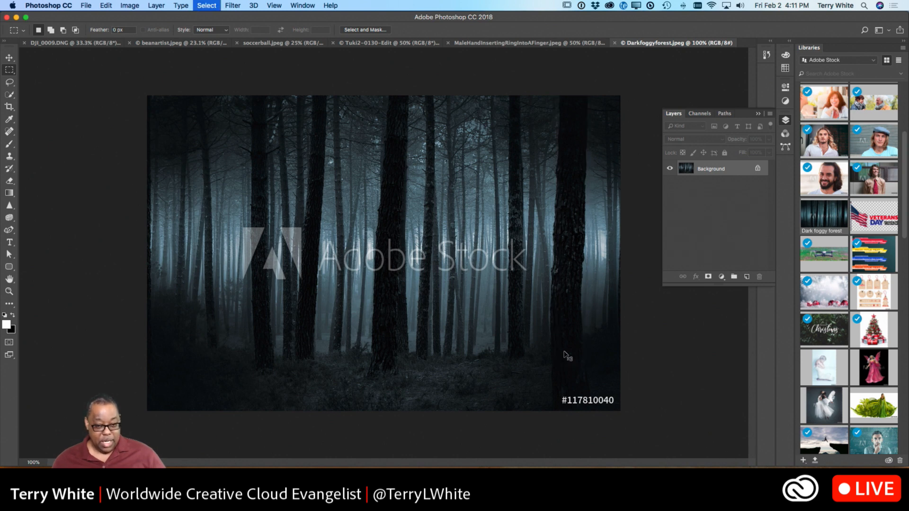
left_click_drag(387, 159, 432, 205)
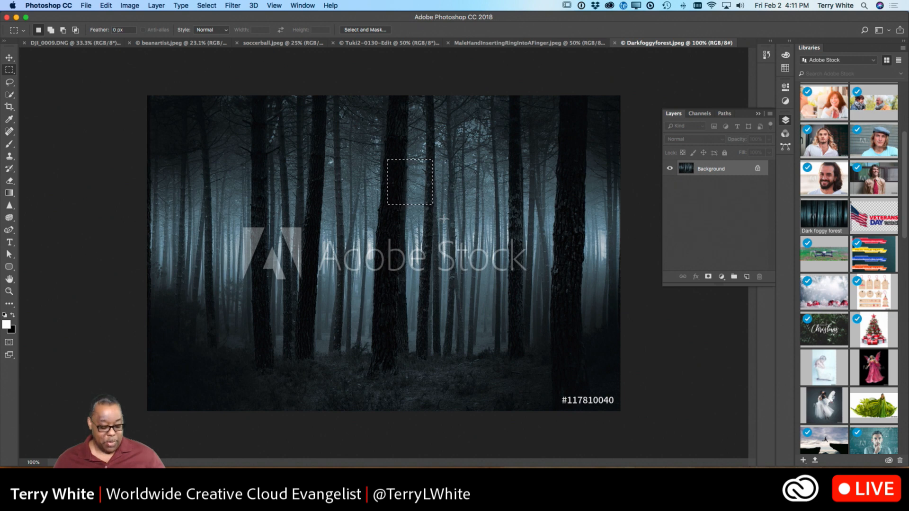
left_click(443, 219)
left_click_drag(376, 194, 391, 215)
key("super+d")
Step: Search Adobe Stock for "boxes" and license the photo "Variety of Packed Moving Boxes In Empty Room Against Wall" into the library
scroll(854, 178, "down", 2)
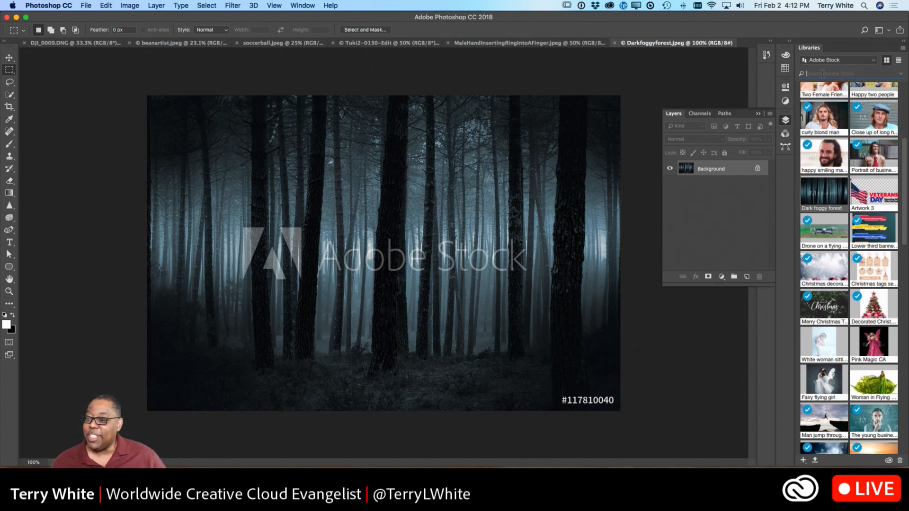
type("boxes")
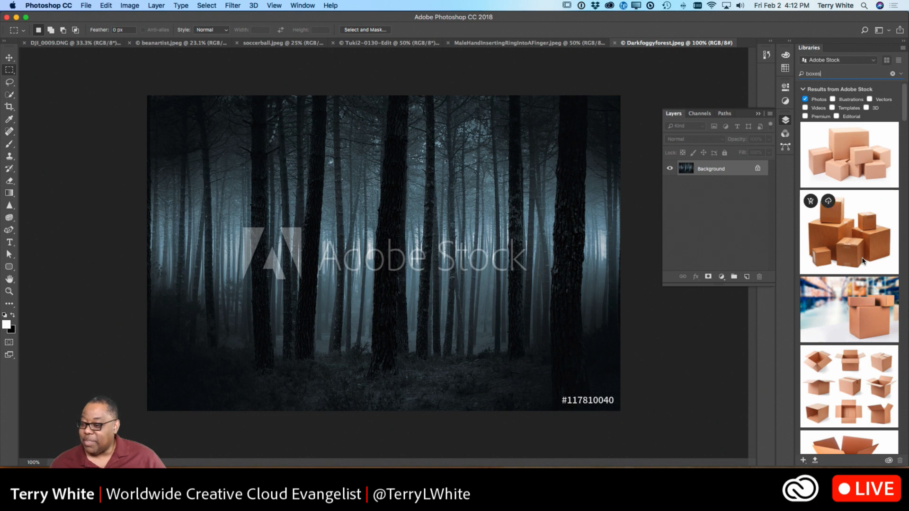
scroll(852, 237, "down", 10)
scroll(861, 261, "down", 2)
mouse_move(864, 260)
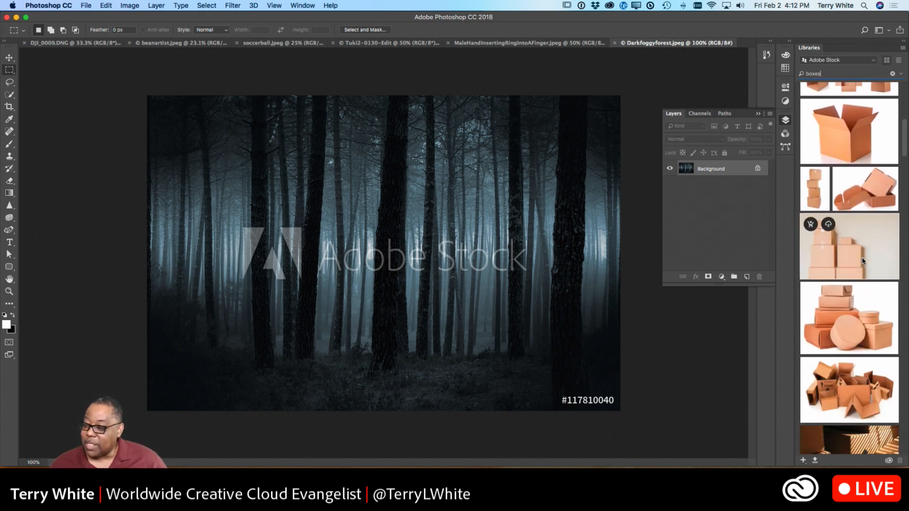
left_click(810, 224)
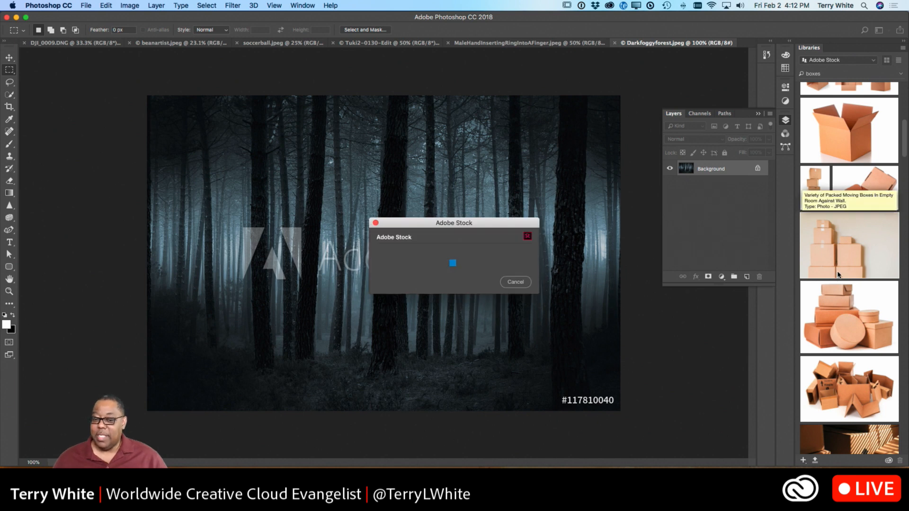
left_click(521, 296)
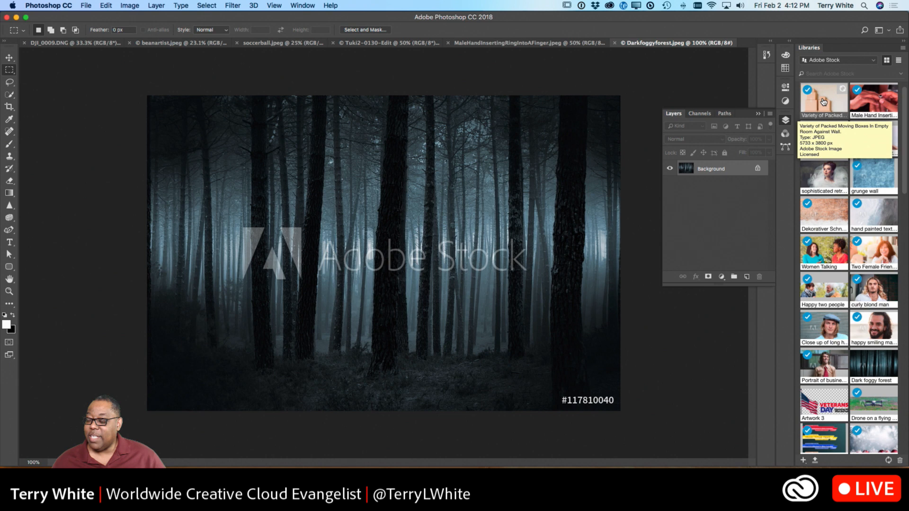
Step: Open the licensed moving boxes photo and select the front of the right stack's large middle box, about 1350 by 1330 px
double_click(823, 101)
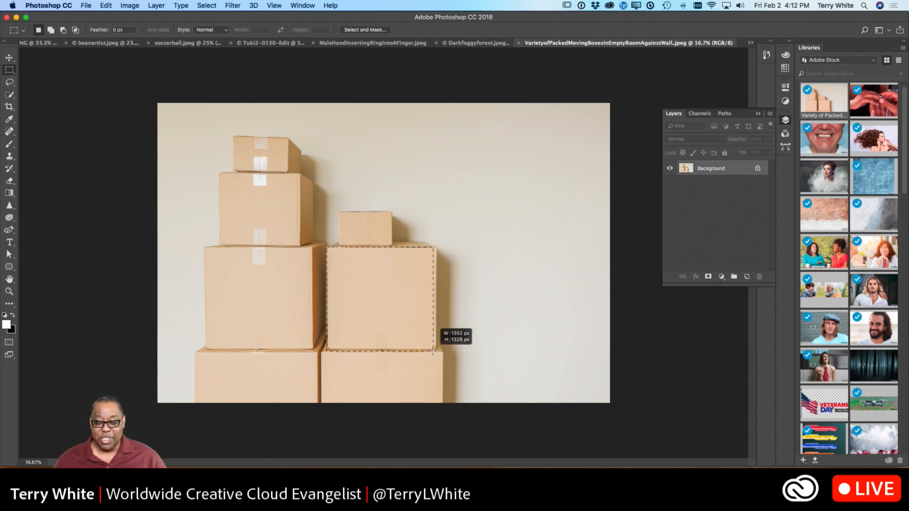
left_click_drag(436, 350, 436, 349)
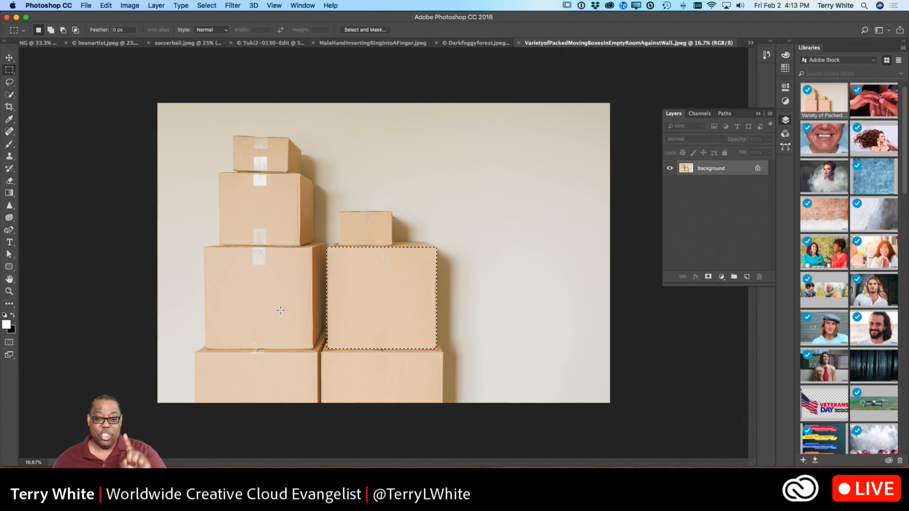
Step: Add the fronts of the left stack's second box and the large box below it, about 1373 by 1301 px, to the selection
key("shift")
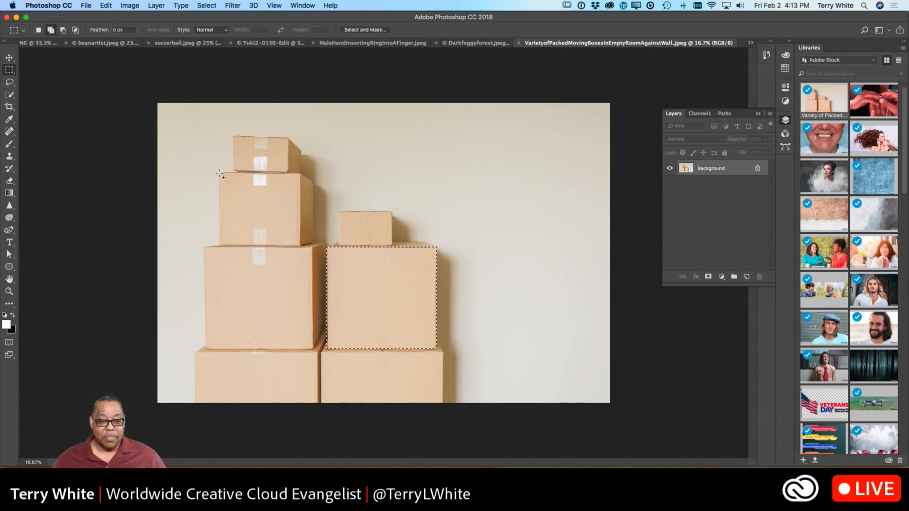
left_click_drag(219, 173, 264, 226)
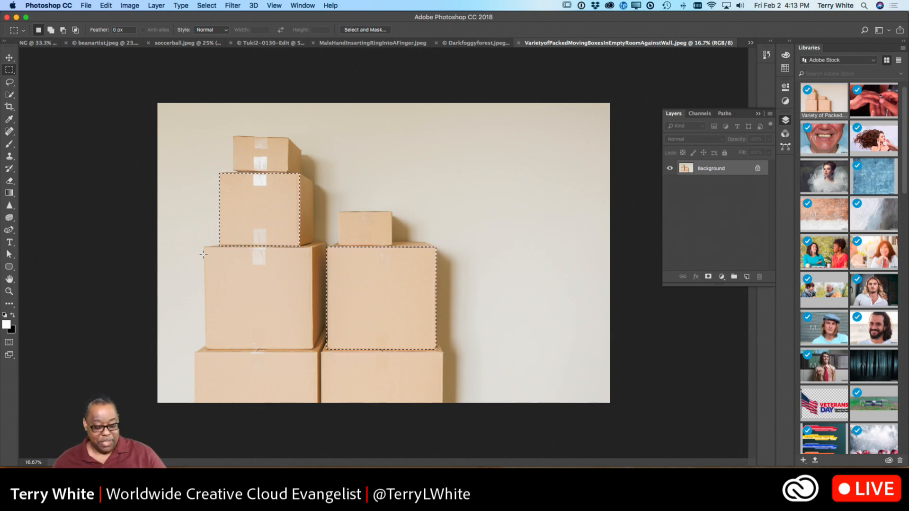
key("shift")
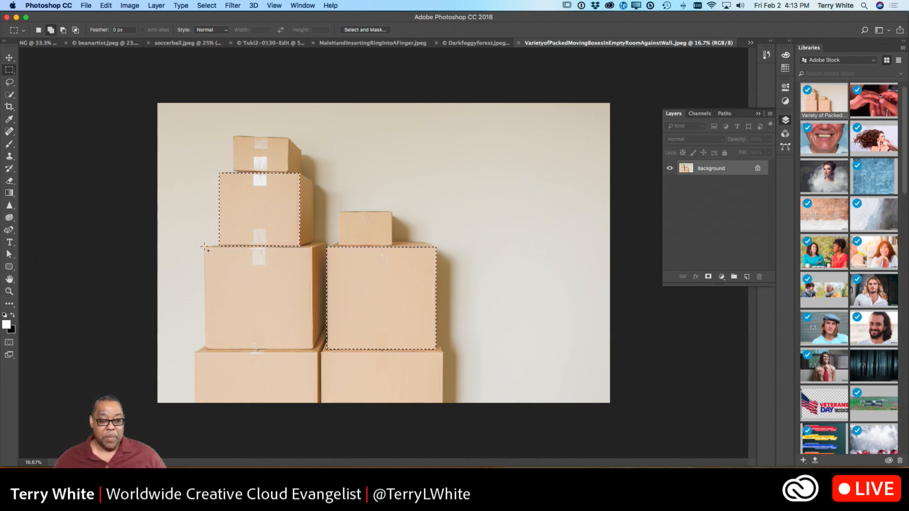
left_click_drag(204, 247, 307, 336)
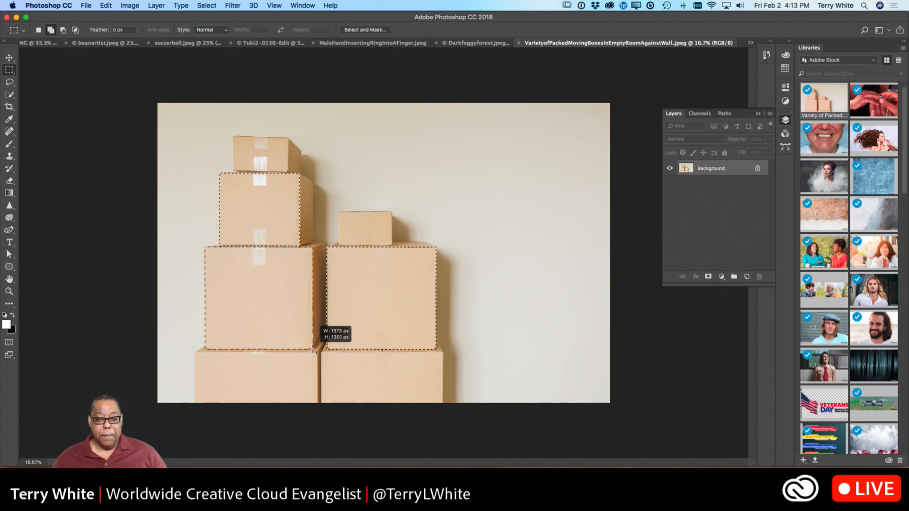
Step: Add the front of the right stack's small top box and a strip of about 420 by 83 px beside it to the selection
left_click_drag(315, 351, 313, 351)
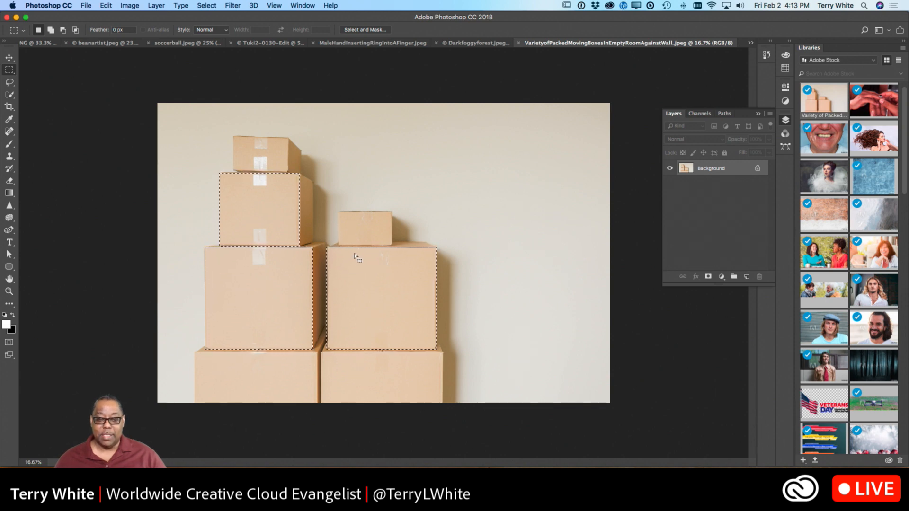
key("shift")
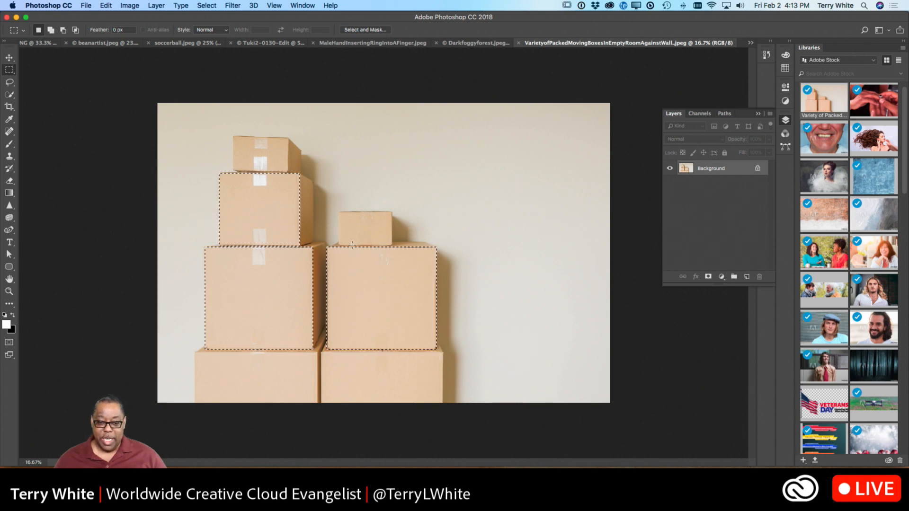
key("shift")
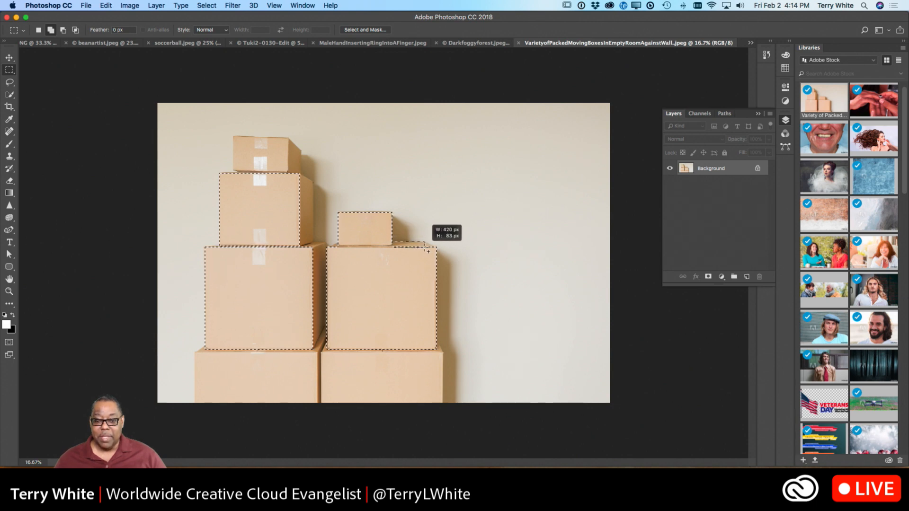
left_click_drag(427, 250, 426, 249)
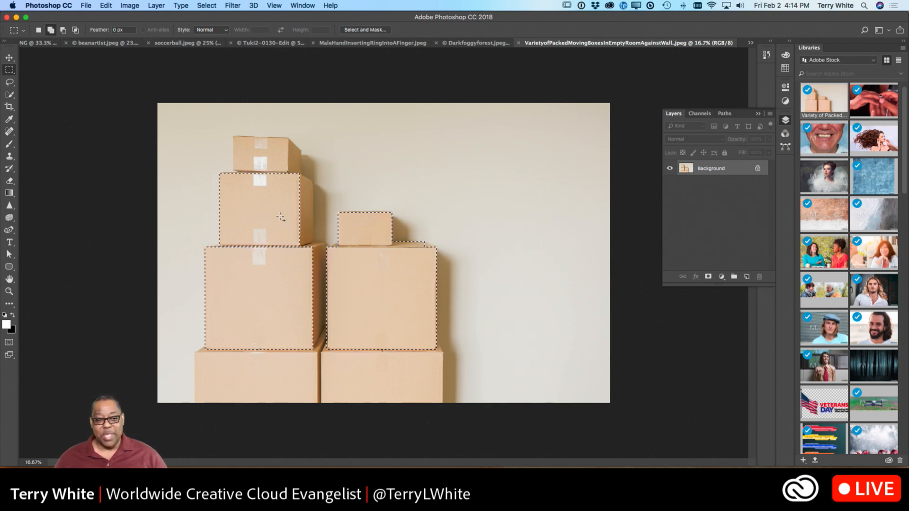
Step: Add the front of the left stack's top box to the selection and subtract a thin strip along the bottom of the right stack's large selected box
left_click_drag(233, 137, 276, 174)
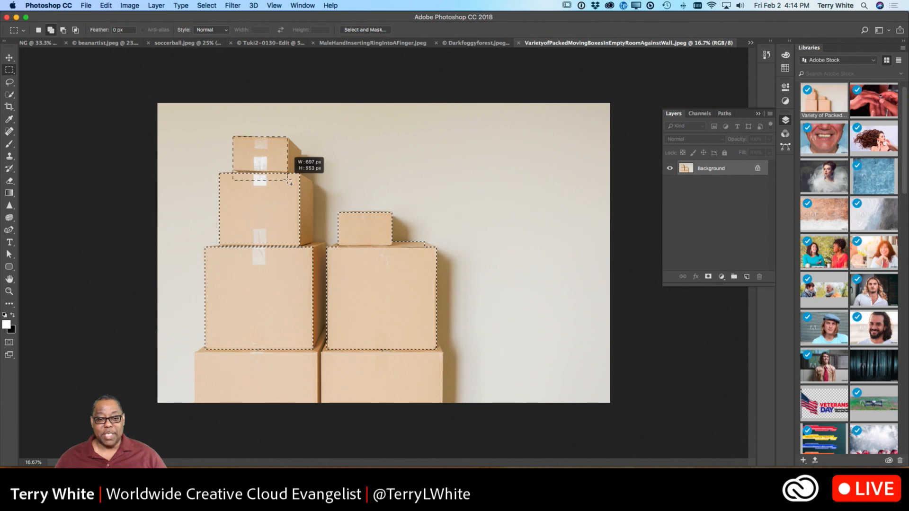
left_click_drag(291, 183, 291, 183)
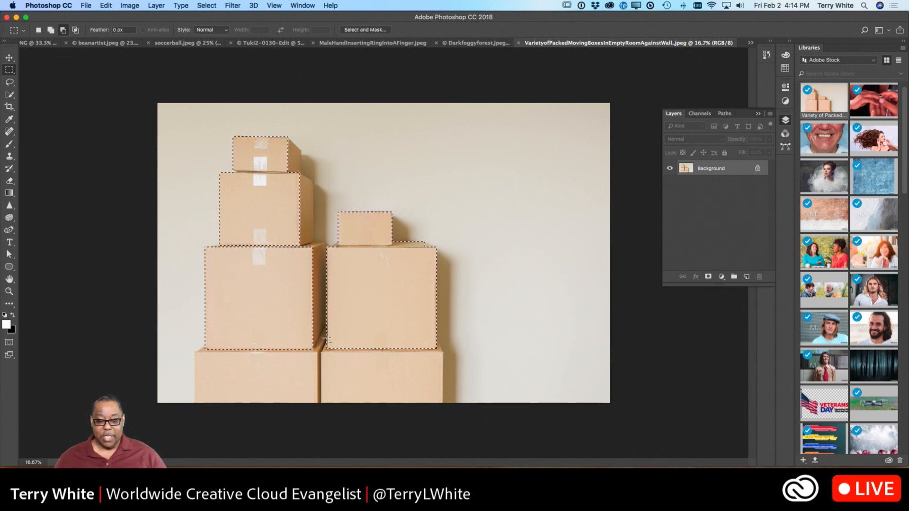
left_click_drag(326, 338, 438, 351)
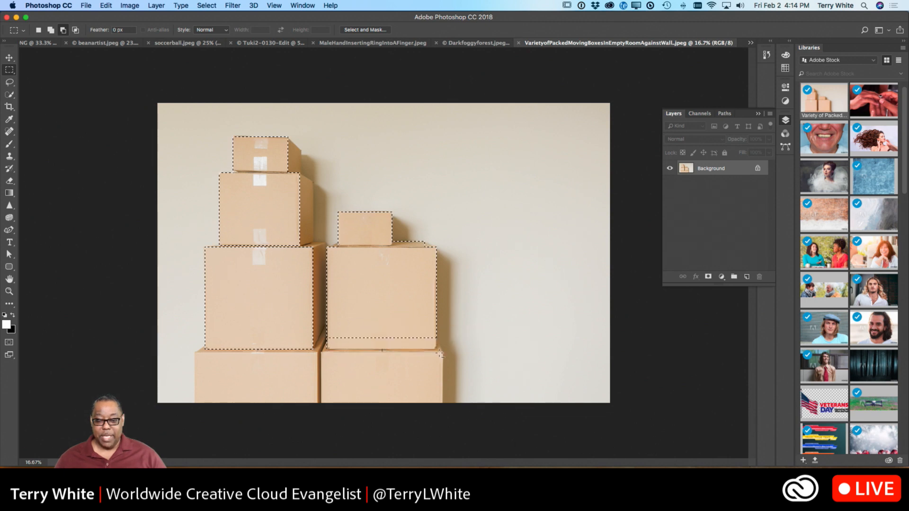
left_click_drag(337, 353, 322, 339)
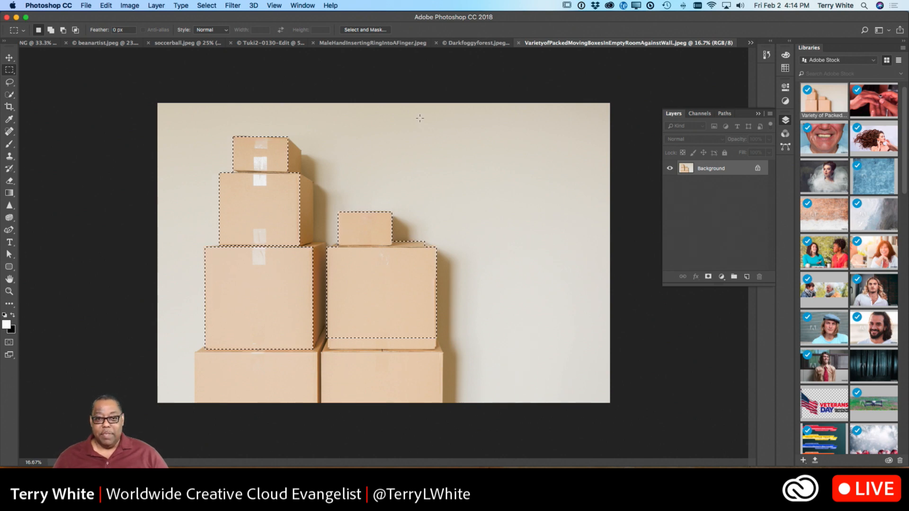
Step: In soccerball.jpeg, choose the Elliptical Marquee tool, show the rulers and place guides along the ball's top and left edges
left_click(195, 43)
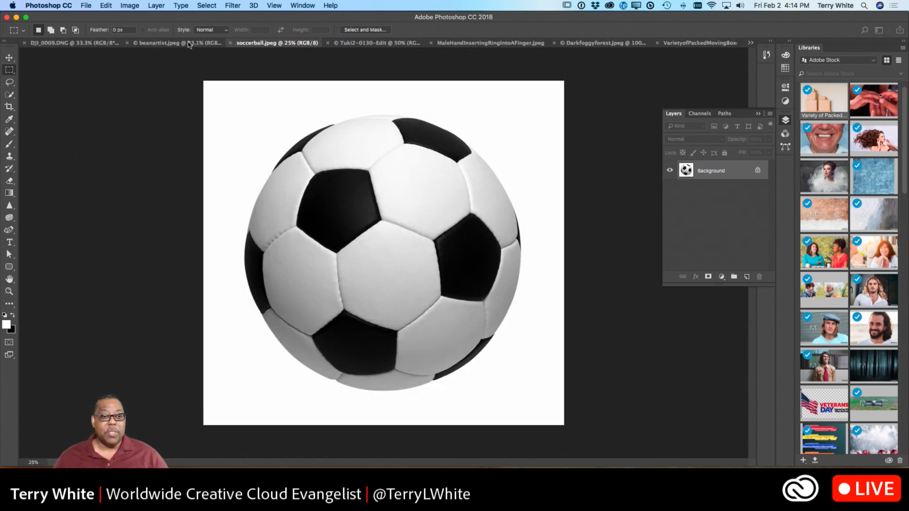
left_click(10, 70)
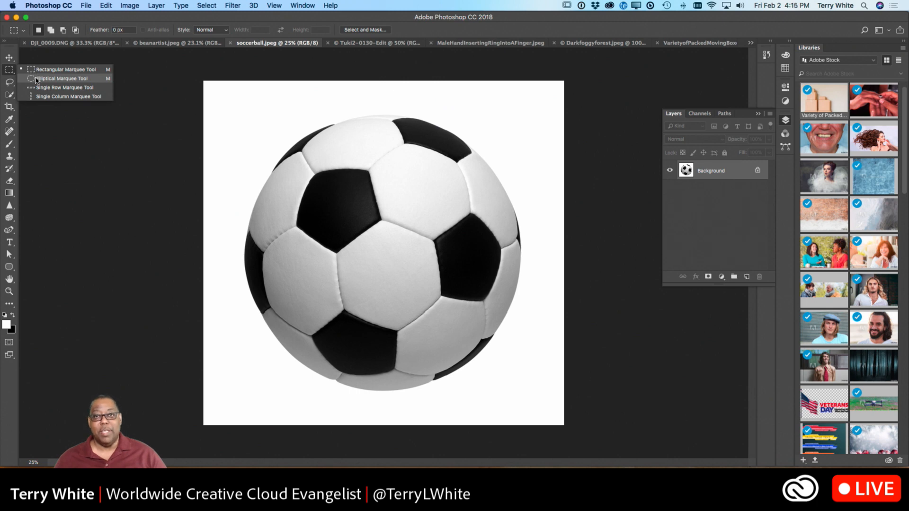
left_click(37, 80)
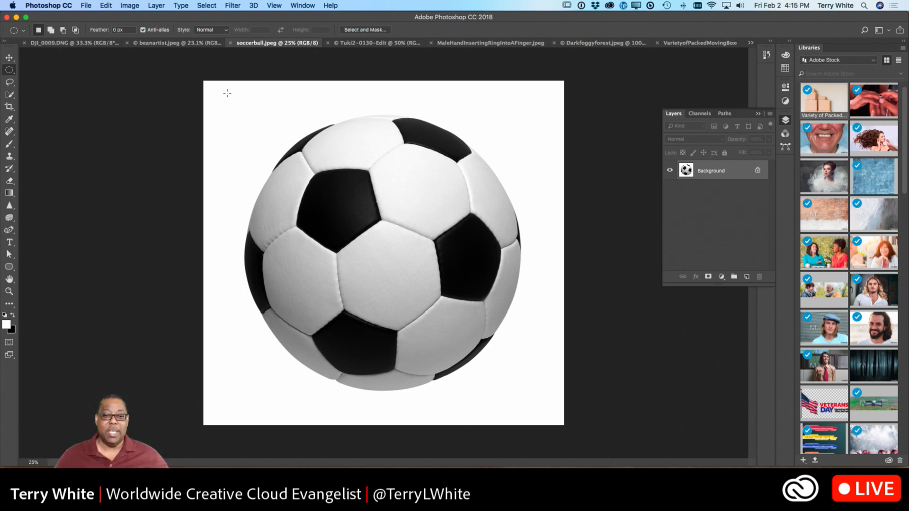
key("super+r")
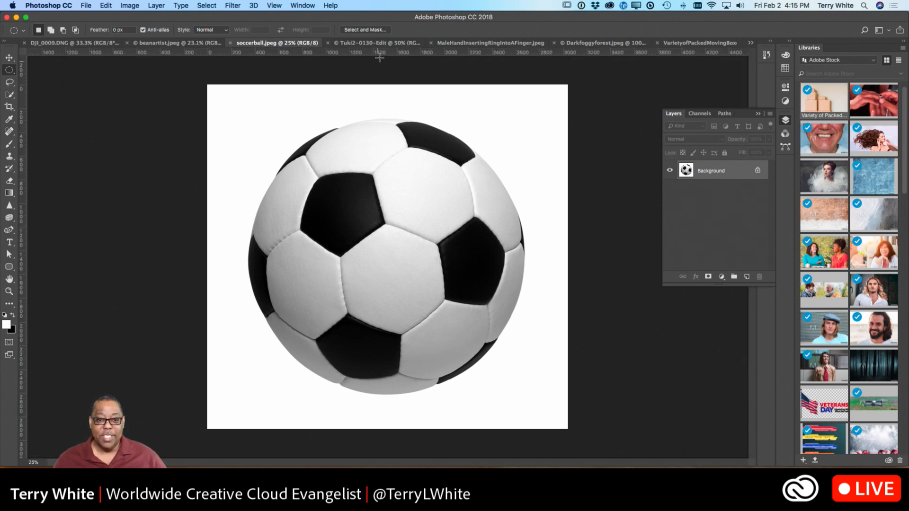
left_click_drag(379, 54, 396, 119)
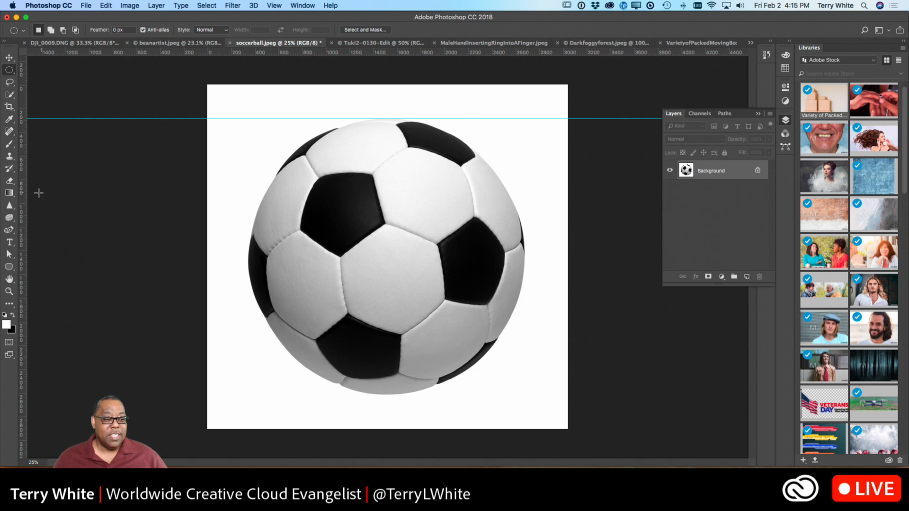
left_click_drag(26, 198, 248, 197)
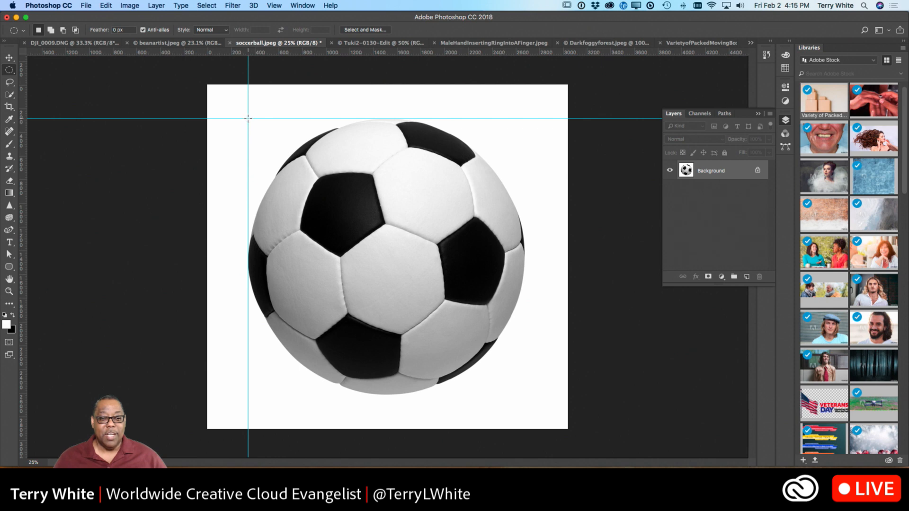
Step: Try an elliptical marquee around the soccer ball, starting where the two guides cross, and deselect it
left_click_drag(248, 119, 523, 395)
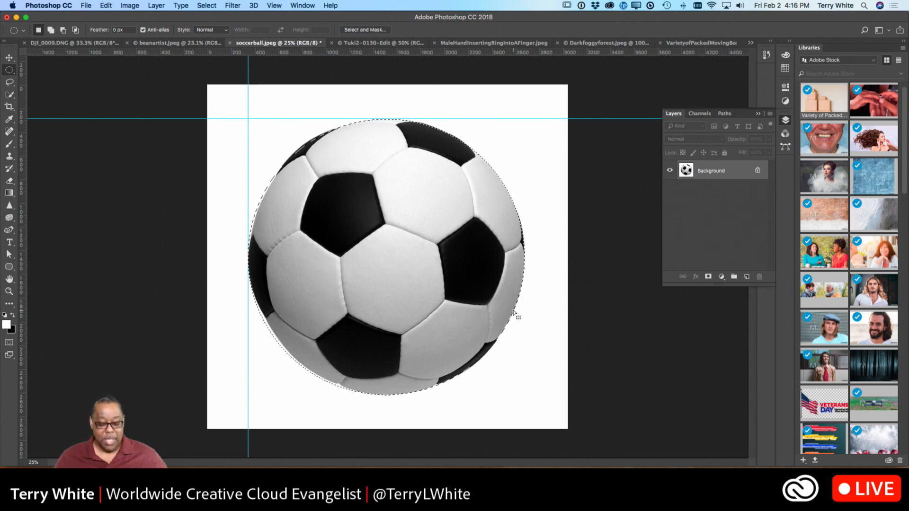
key("super+d")
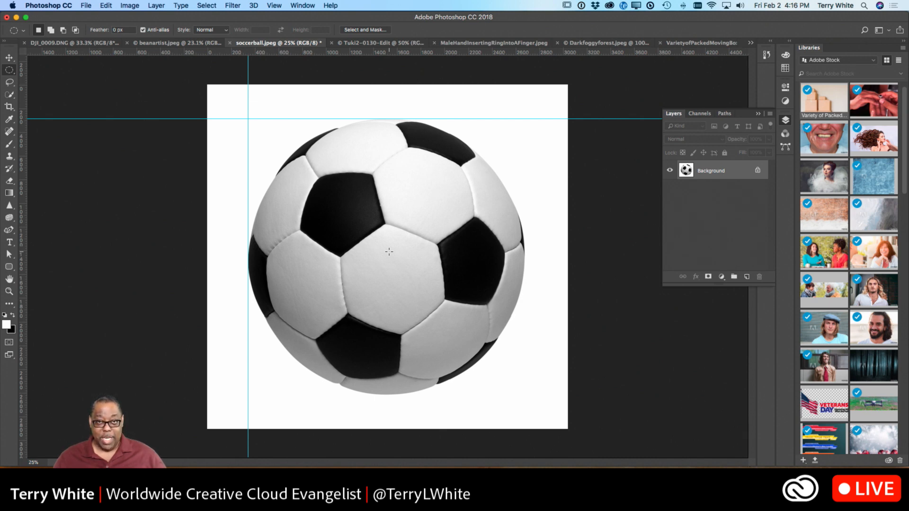
Step: Select the soccer ball with a circular marquee drawn outward from its centre, about 2300 px across
left_click_drag(389, 251, 526, 115)
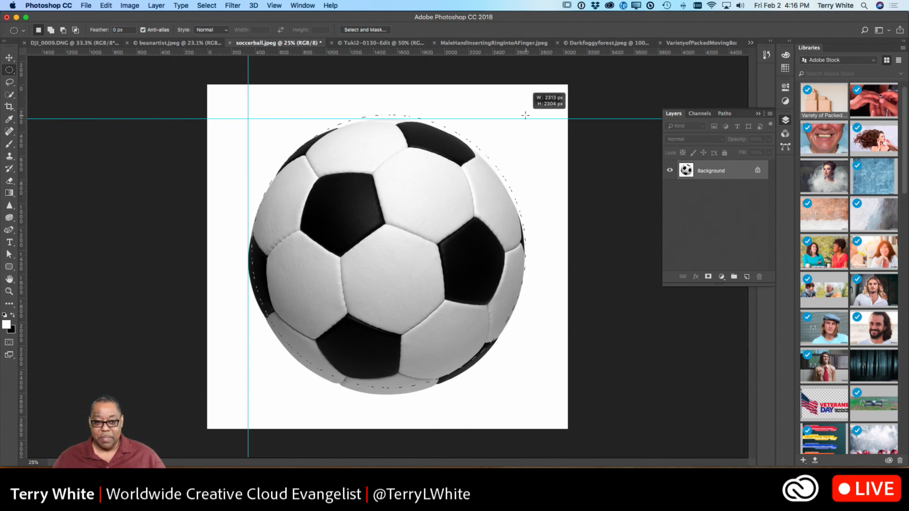
left_click_drag(525, 115, 526, 115)
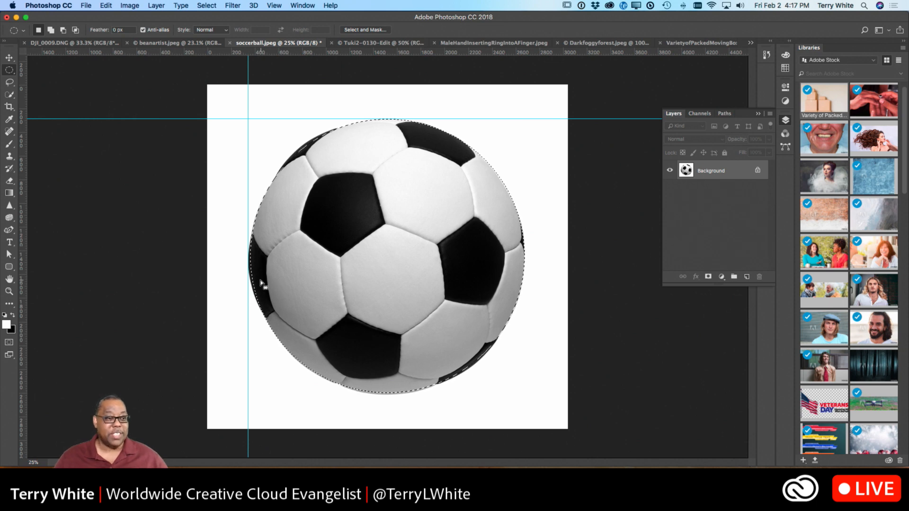
right_click(9, 73)
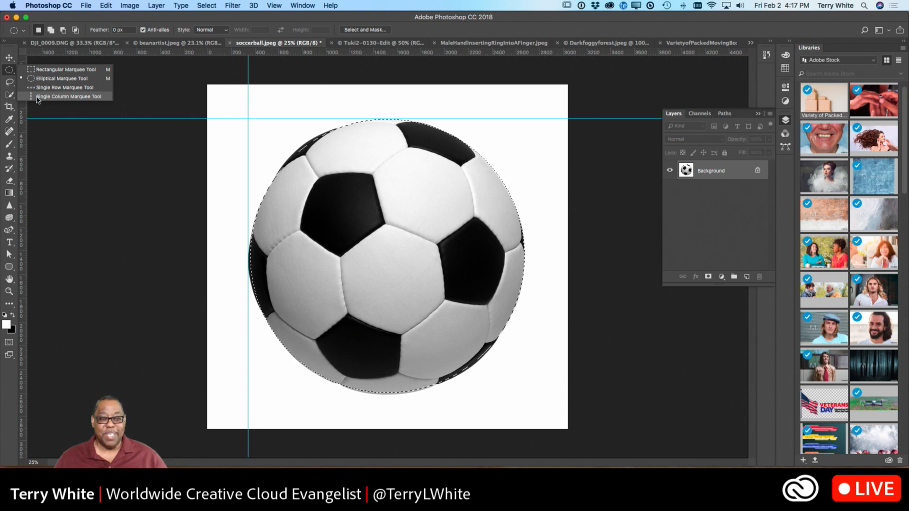
key("Escape")
Step: In the moving boxes photo, use the Lasso tool to add the right corner of the large right box's top face to the selection
left_click(9, 84)
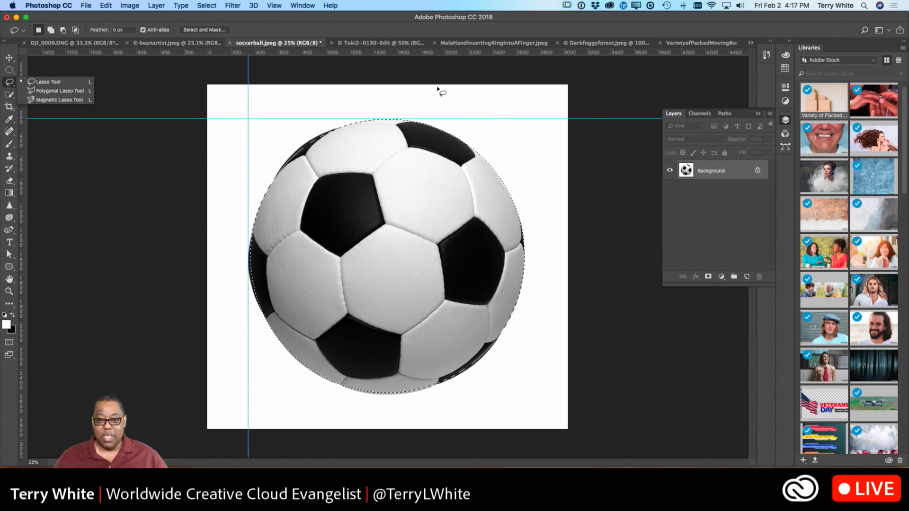
left_click(688, 43)
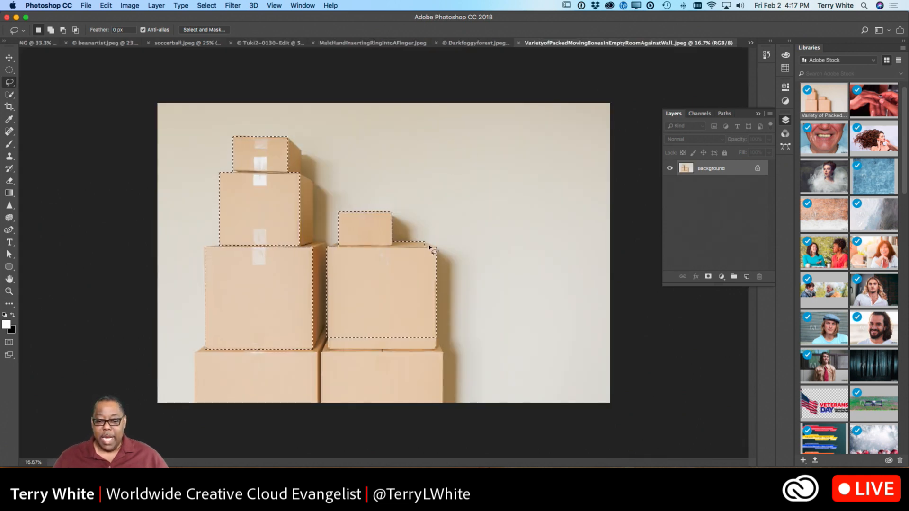
key("z")
left_click_drag(426, 243, 481, 269)
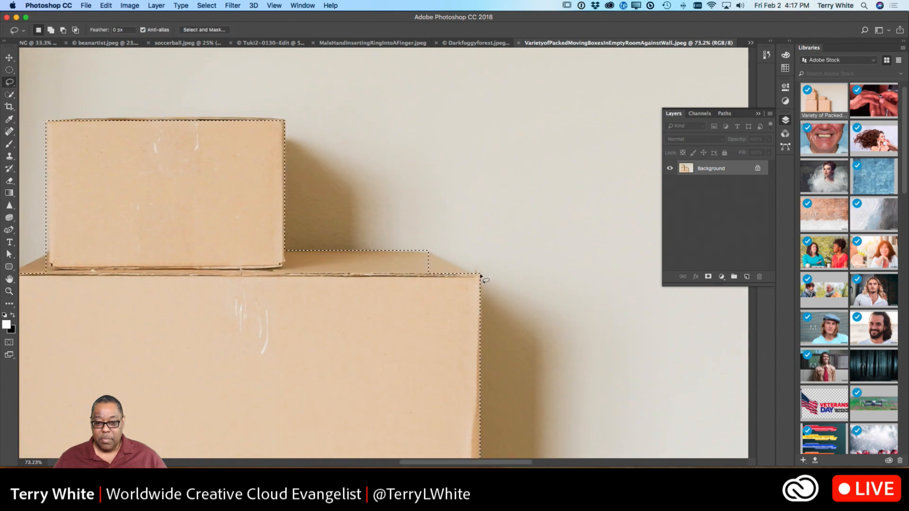
key("l")
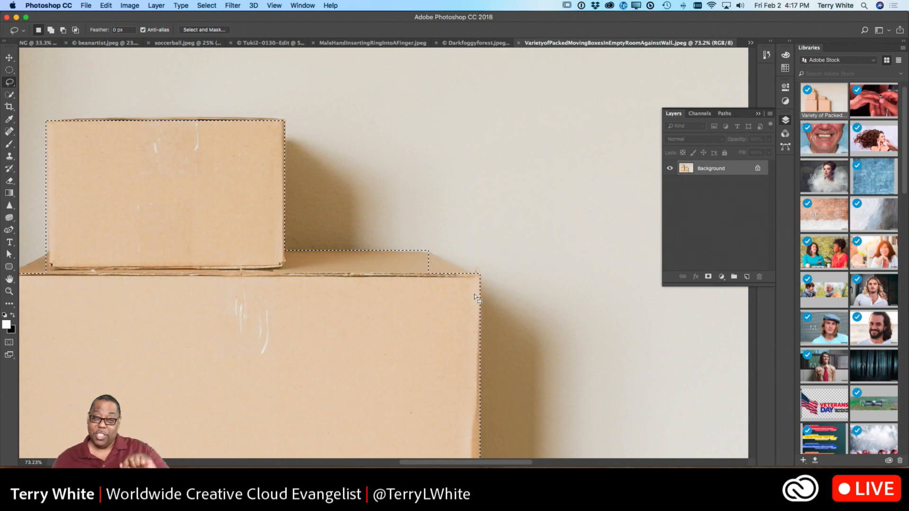
key("shift")
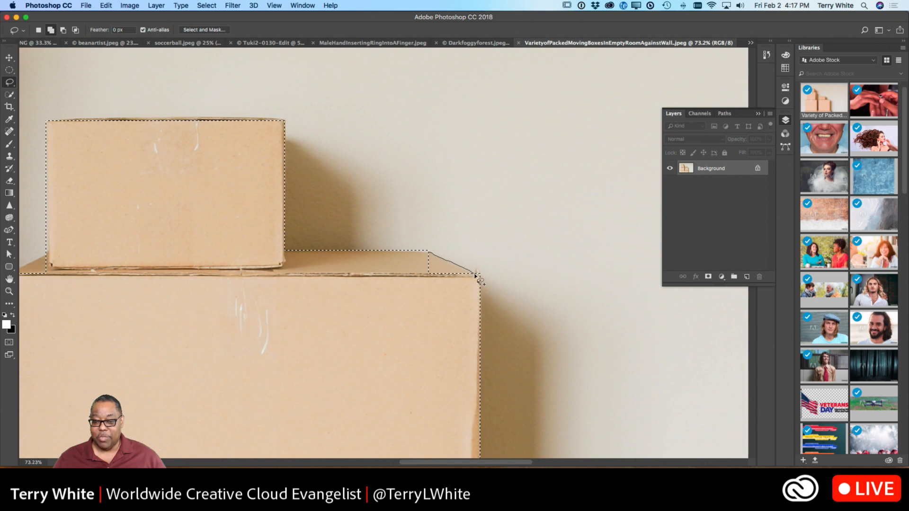
mouse_move(440, 278)
left_mouse_down()
mouse_move(412, 274)
mouse_move(411, 259)
mouse_move(428, 254)
mouse_move(436, 266)
left_mouse_up()
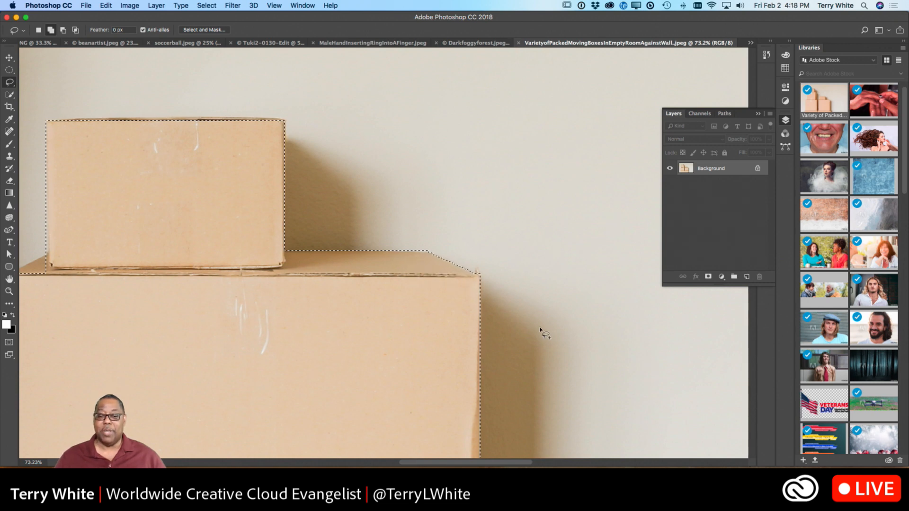
Step: Add the left corner of the large right box's top face to the selection with the Lasso tool
left_click_drag(193, 300, 363, 296)
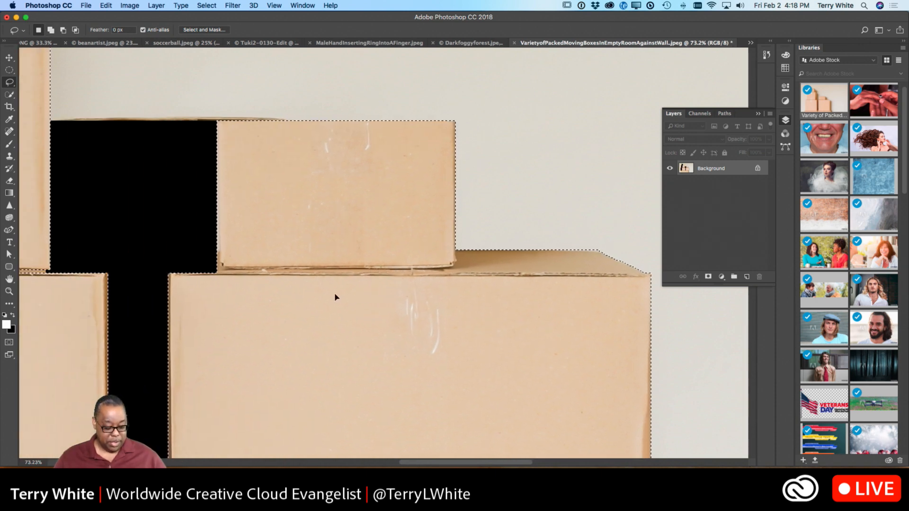
key("super+z")
left_click_drag(205, 315, 432, 318)
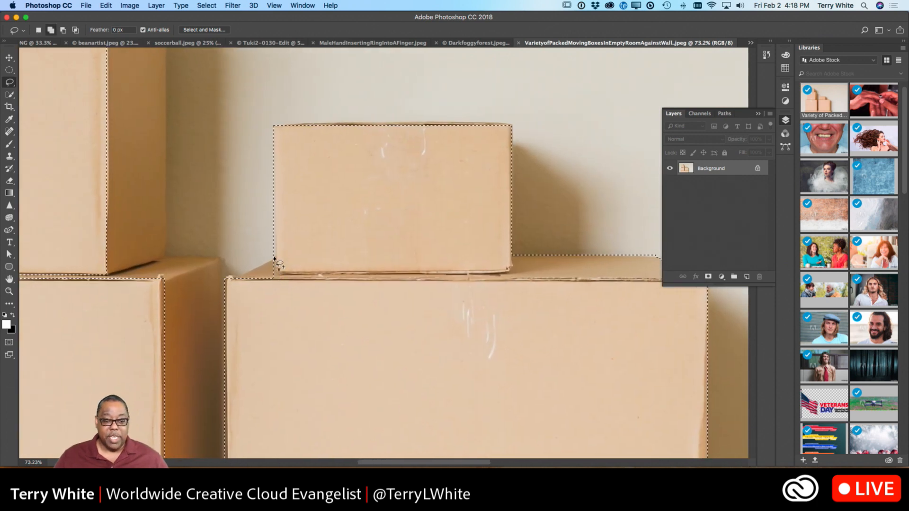
mouse_move(273, 257)
left_mouse_down()
mouse_move(230, 278)
mouse_move(278, 277)
mouse_move(273, 258)
left_mouse_up()
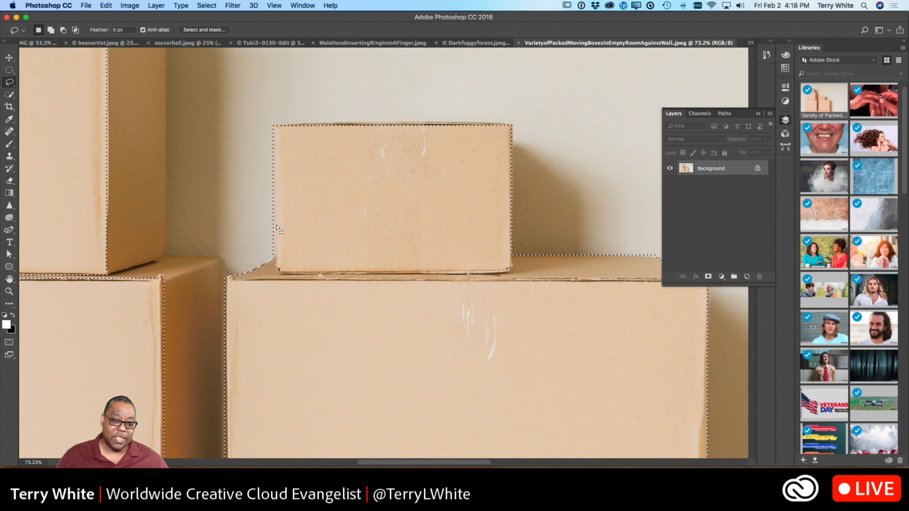
Step: Subtract the excess wall along the small right box's left edge from the selection, using the Lasso and Rectangular Marquee tools
key("alt")
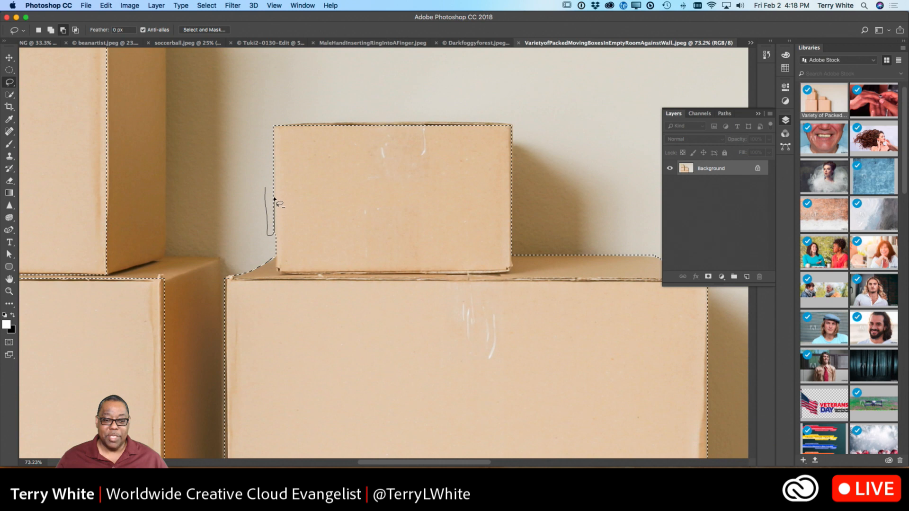
left_click_drag(257, 189, 255, 193)
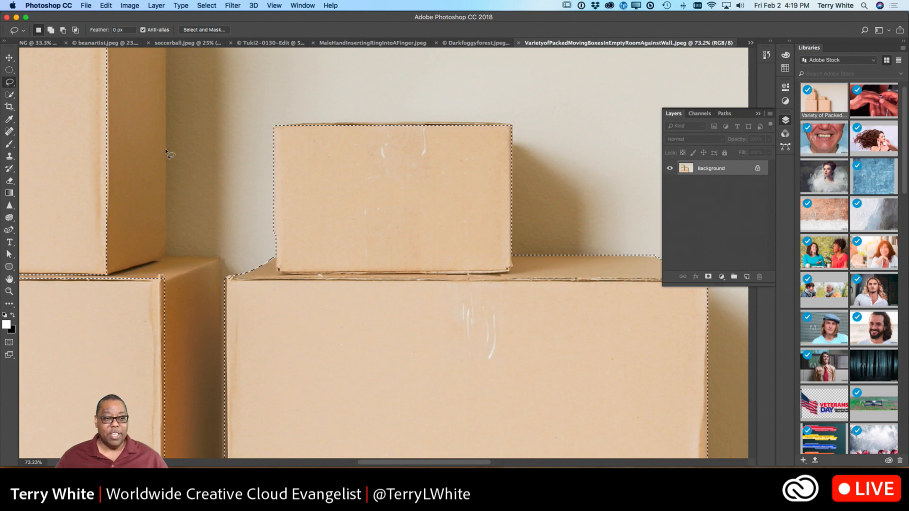
left_click(10, 71)
left_click_drag(9, 71, 42, 70)
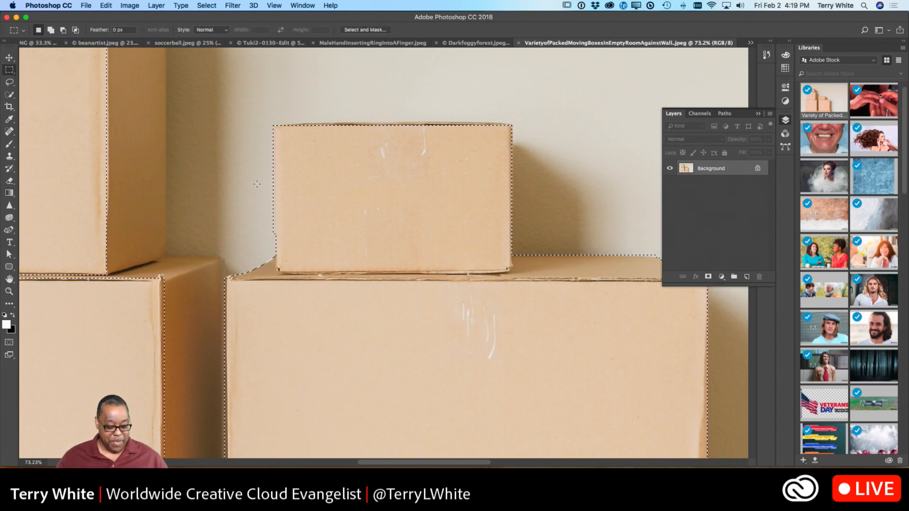
key("alt")
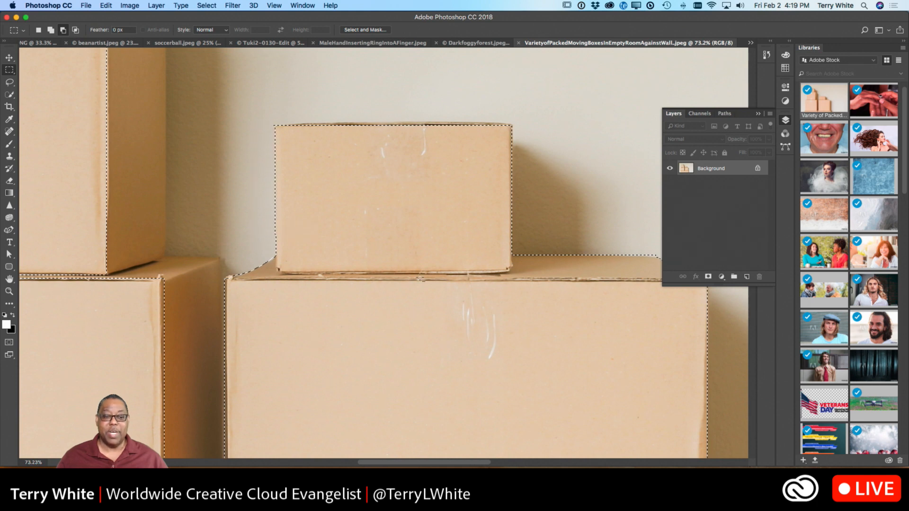
Step: Subtract the thin strip of wall above the large right box's top face from the selection with the Rectangular Marquee tool
key("ctrl+d")
left_click_drag(600, 312, 458, 314)
key("ctrl+shift+d")
key("alt")
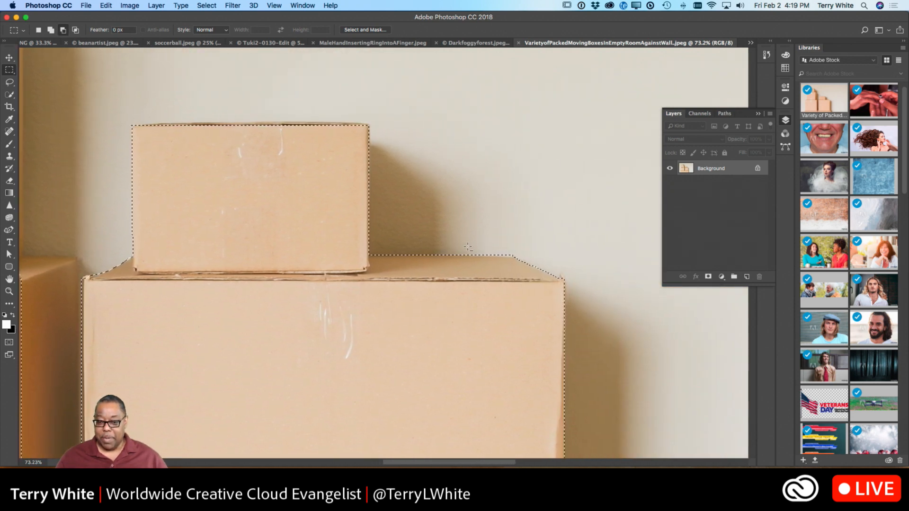
left_click_drag(526, 225, 492, 253)
left_click_drag(400, 253, 372, 256)
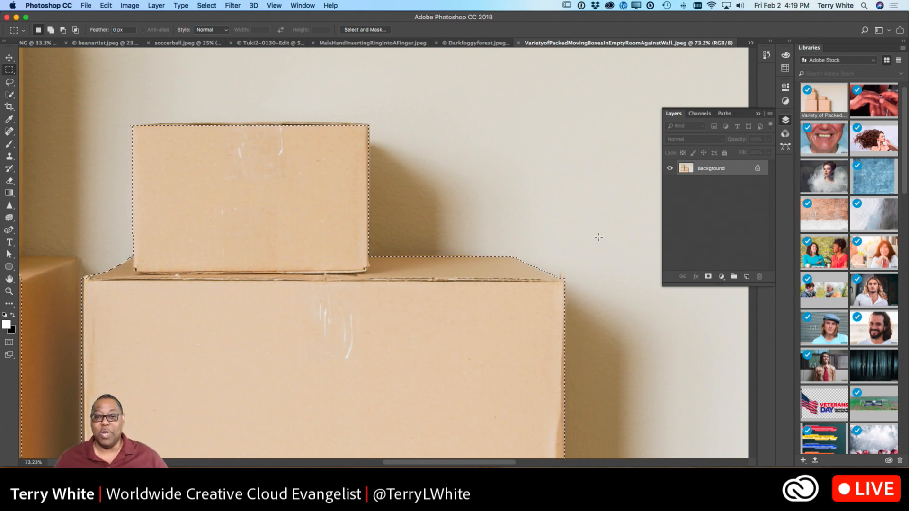
Step: In soccerball.jpeg, add the missed black edge at the ball's upper left to the selection with the Lasso tool and trim the excess
left_click(193, 43)
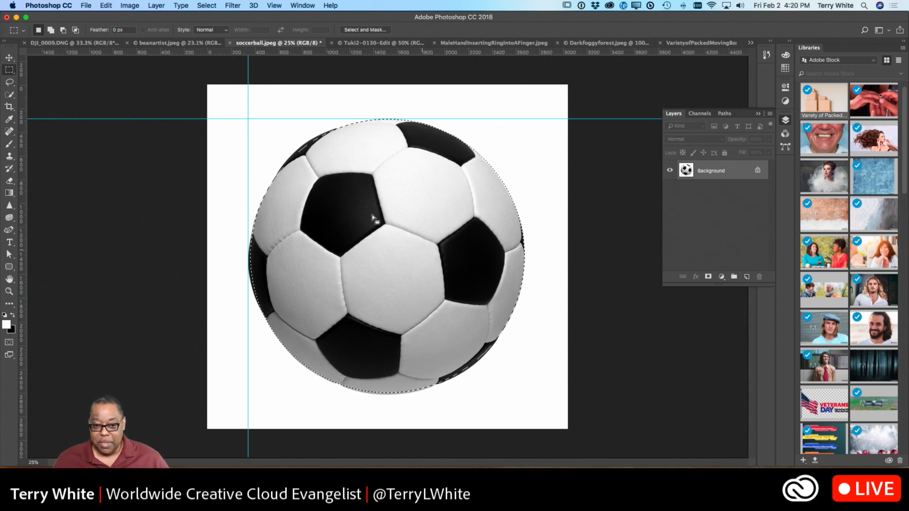
key("z")
left_click_drag(302, 189, 335, 196)
key("m")
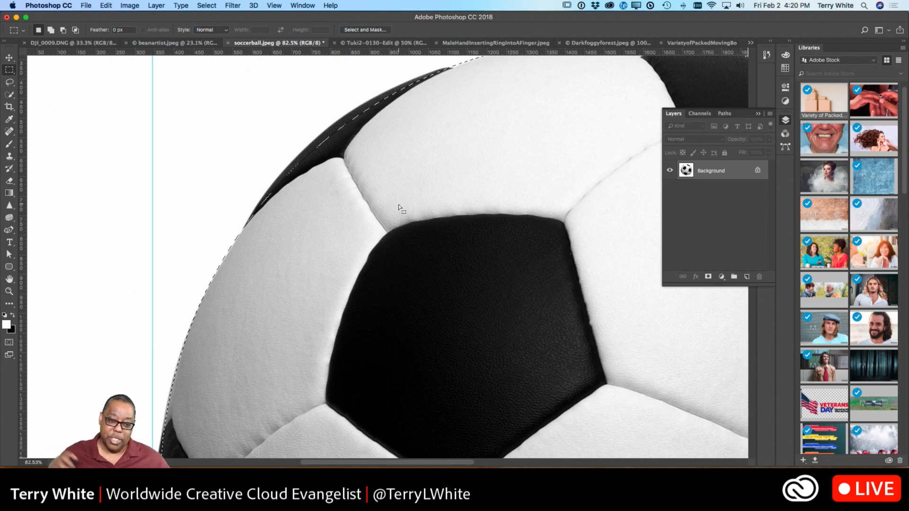
left_click(10, 83)
key("shift")
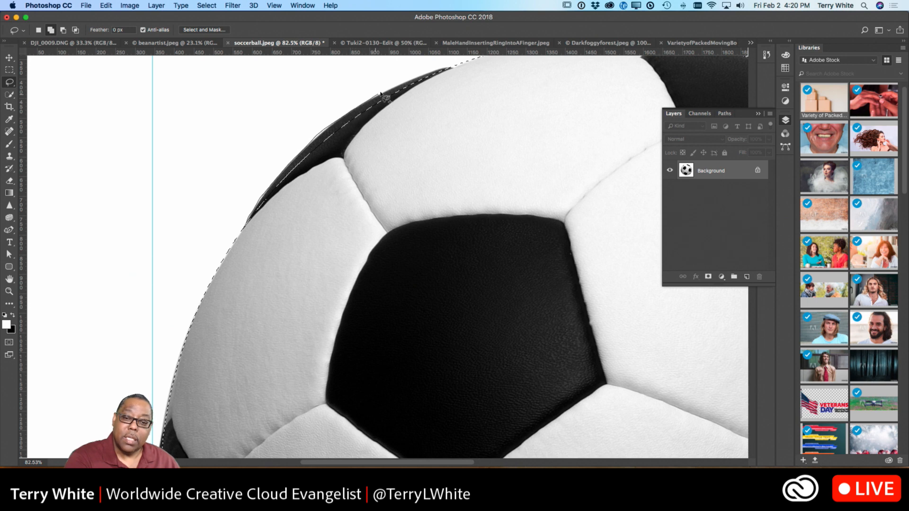
mouse_move(456, 71)
left_mouse_down()
mouse_move(415, 160)
mouse_move(328, 242)
mouse_move(267, 246)
mouse_move(246, 227)
left_mouse_up()
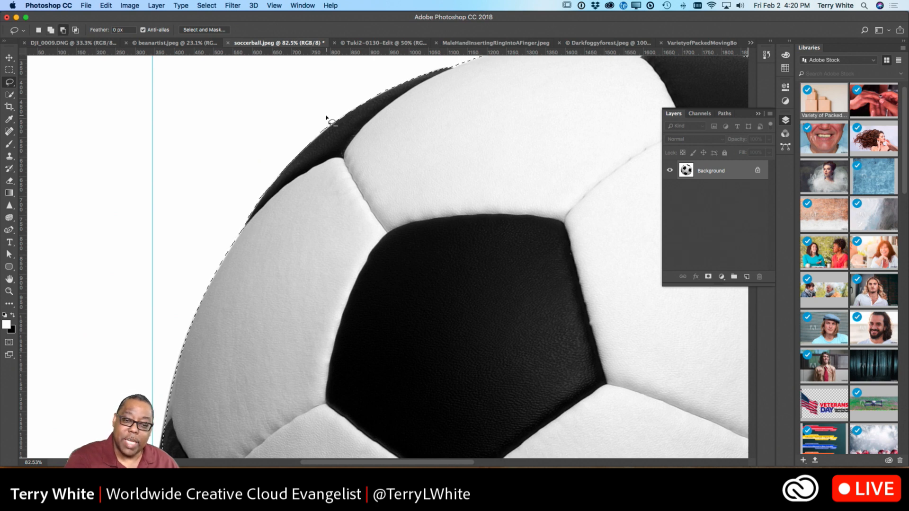
mouse_move(322, 115)
left_mouse_down()
mouse_move(301, 147)
mouse_move(340, 122)
left_mouse_up()
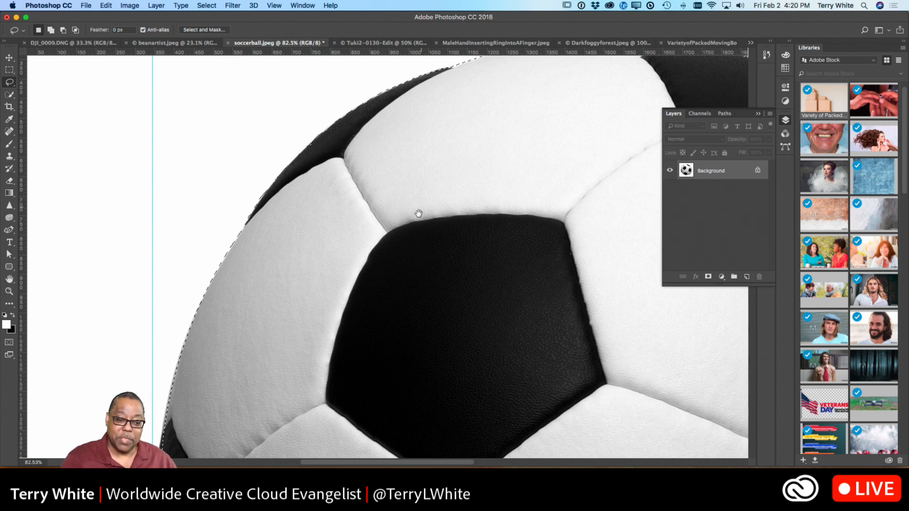
Step: Subtract the excess white background along the ball's upper-right edge from the selection with the Lasso tool
left_click_drag(487, 305, 292, 307)
key("super+r")
scroll(326, 402, "right", 5)
scroll(327, 402, "down", 3)
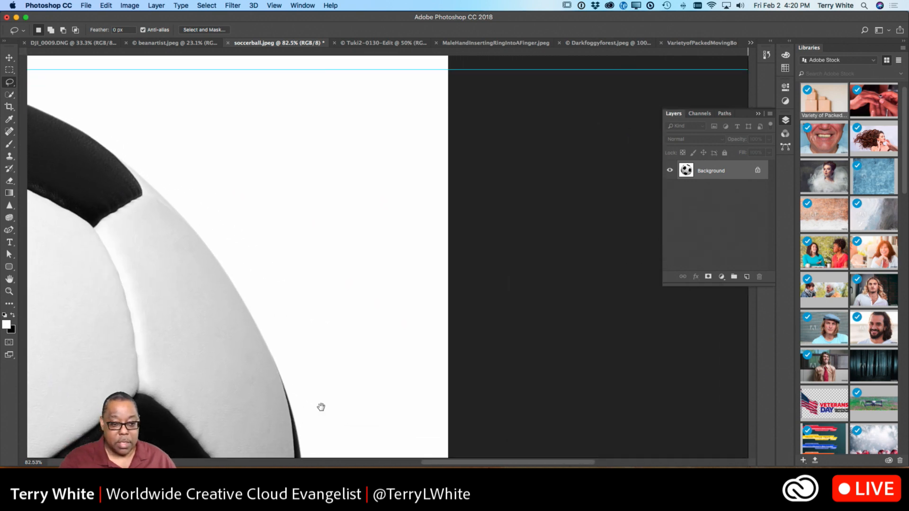
key("shift")
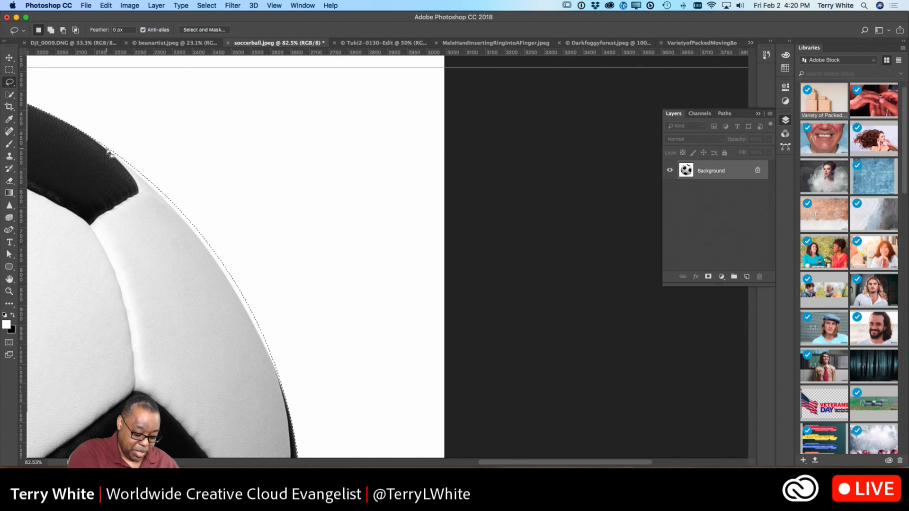
key("alt")
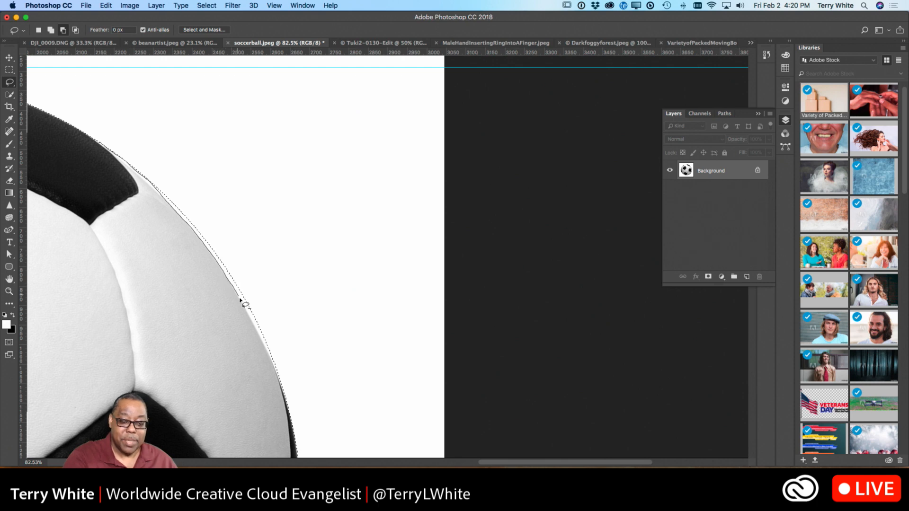
mouse_move(265, 347)
left_mouse_down()
mouse_move(288, 383)
mouse_move(349, 356)
mouse_move(338, 203)
mouse_move(224, 130)
mouse_move(140, 128)
mouse_move(100, 145)
mouse_move(118, 142)
mouse_move(119, 156)
mouse_move(169, 202)
mouse_move(175, 176)
mouse_move(122, 137)
left_mouse_up()
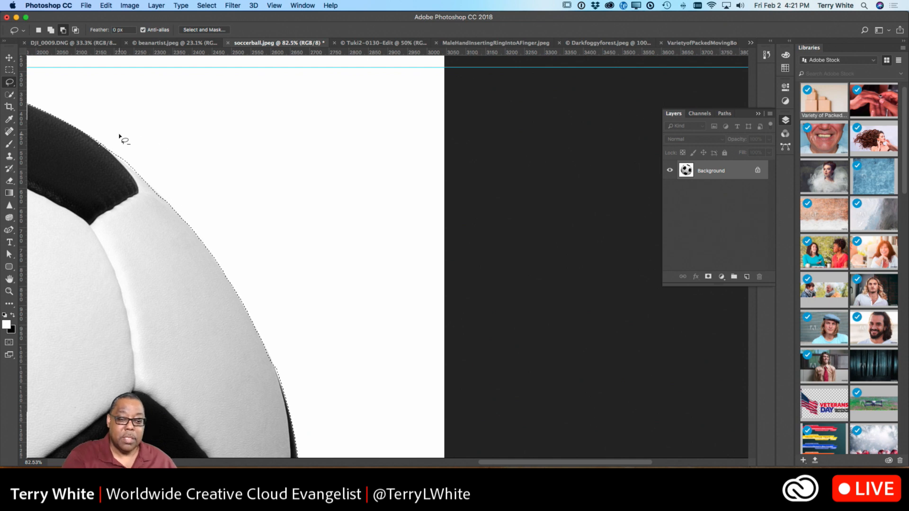
key("alt")
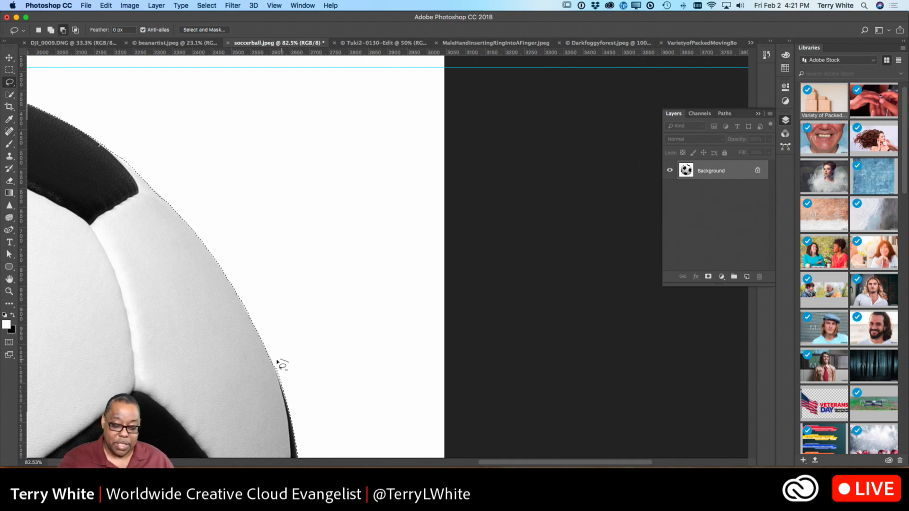
mouse_move(275, 371)
left_mouse_down()
mouse_move(283, 385)
mouse_move(286, 354)
mouse_move(355, 263)
mouse_move(367, 416)
mouse_move(362, 289)
left_mouse_up()
Step: Add the missed black edge at the ball's lower right to the selection with the Lasso tool and subtract the overshoot
key("space")
mouse_move(454, 341)
left_mouse_down()
mouse_move(349, 331)
mouse_move(331, 285)
left_mouse_up()
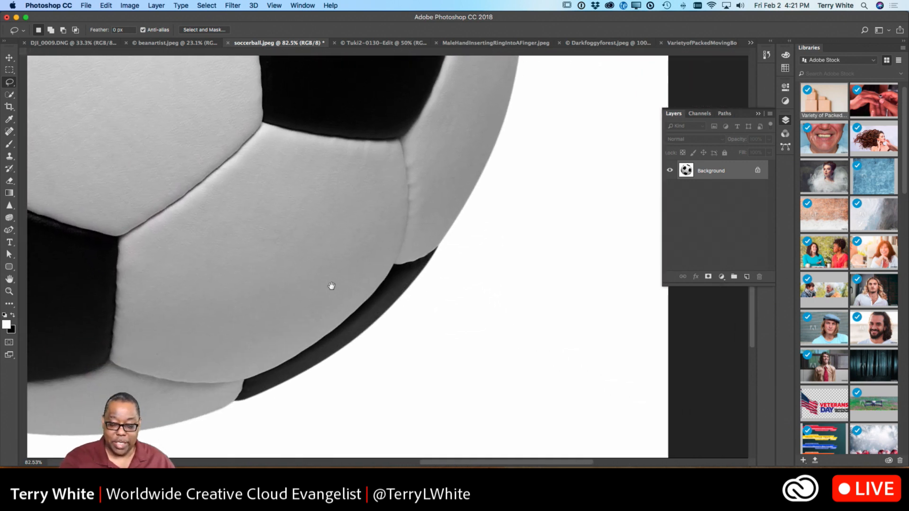
key("shift")
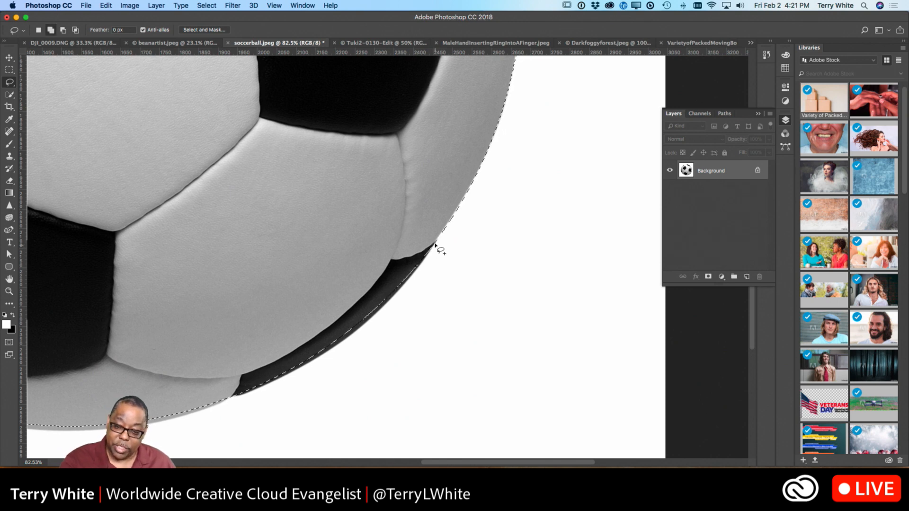
mouse_move(429, 255)
left_mouse_down()
mouse_move(329, 354)
mouse_move(249, 394)
mouse_move(237, 398)
mouse_move(227, 387)
mouse_move(249, 337)
mouse_move(358, 256)
mouse_move(429, 245)
left_mouse_up()
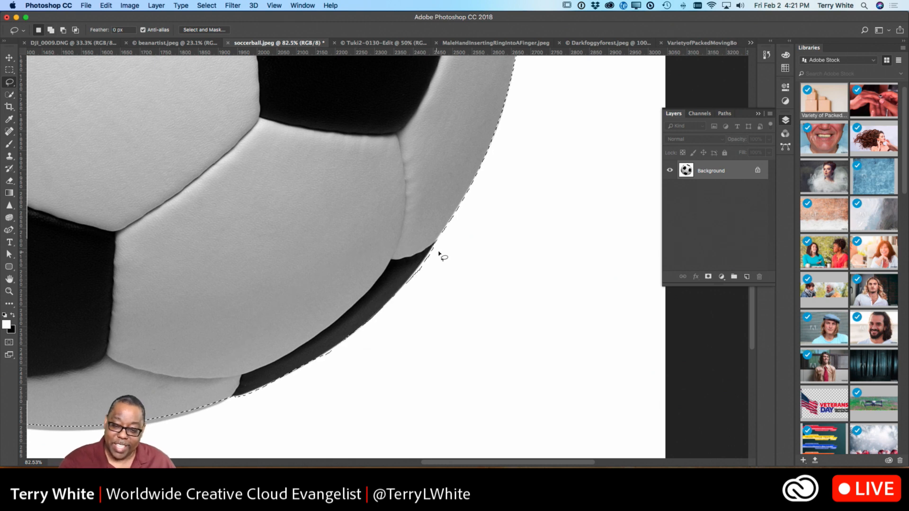
key("alt")
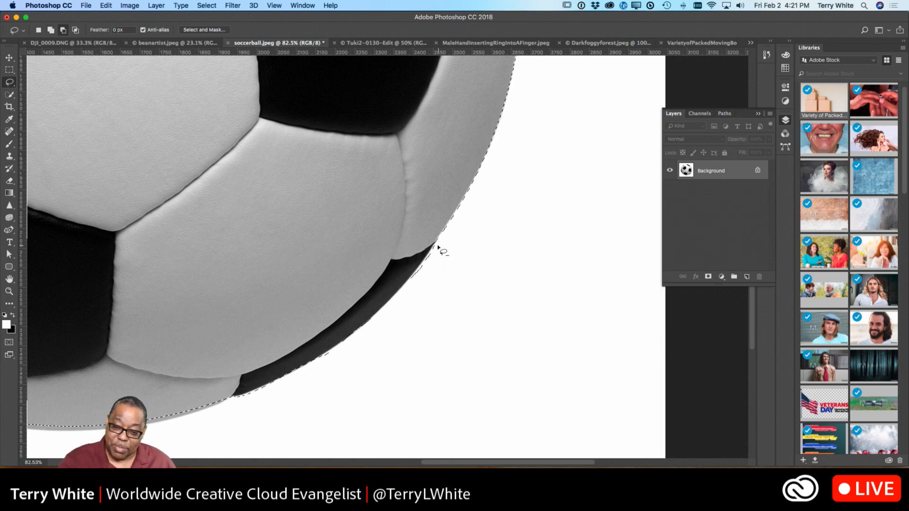
mouse_move(435, 244)
left_mouse_down()
mouse_move(404, 290)
mouse_move(436, 266)
mouse_move(436, 242)
left_mouse_up()
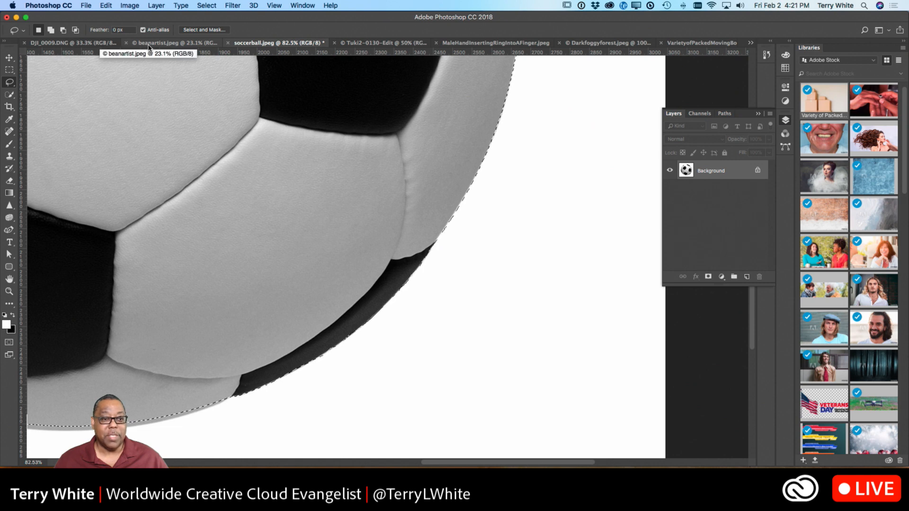
Step: Return to the moving boxes photo, fit the whole image in view and clear its selection
left_click(691, 43)
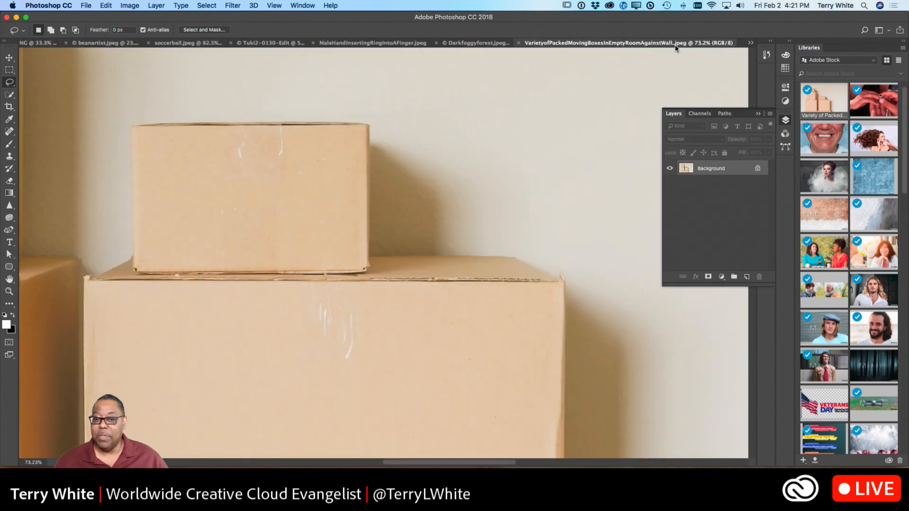
scroll(417, 202, "down", 10)
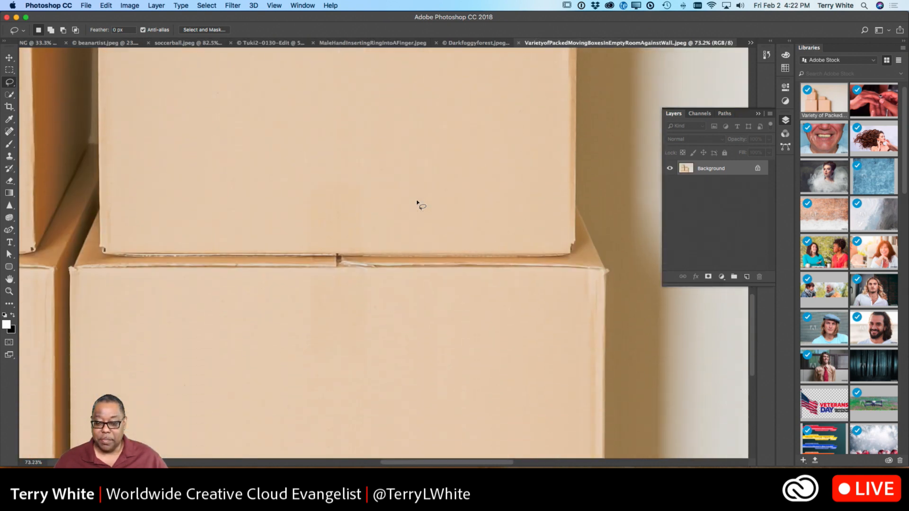
scroll(417, 203, "down", 2)
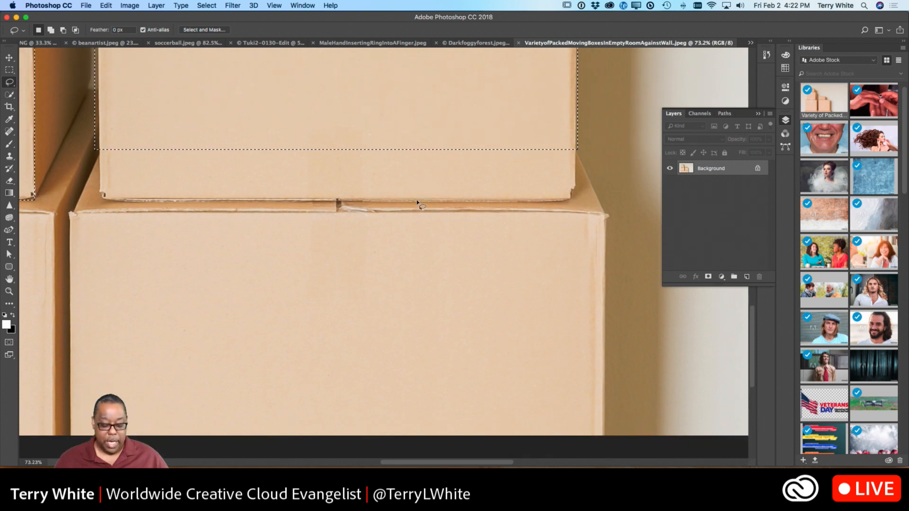
scroll(416, 202, "up", 2)
key("super+0")
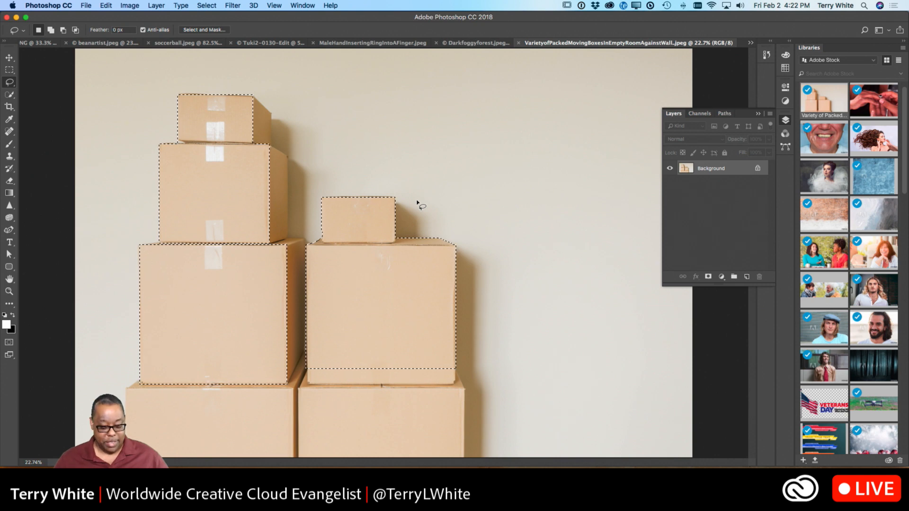
key("super+d")
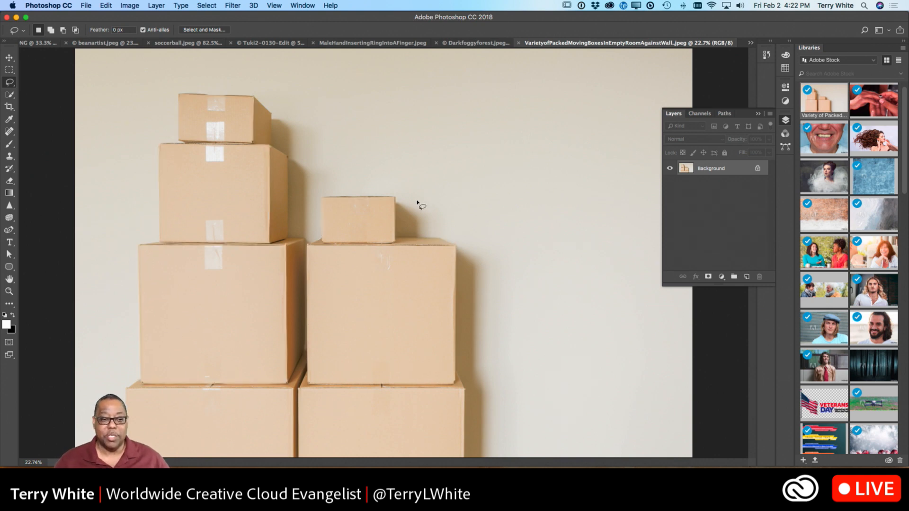
Step: Select the small right box and the large box beneath it by outlining their corners with the Polygonal Lasso tool
left_click(12, 83)
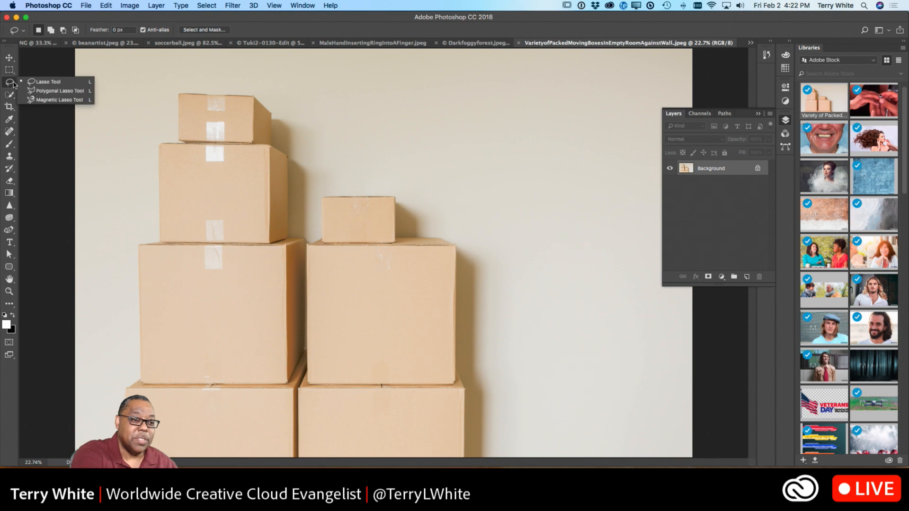
left_click(76, 91)
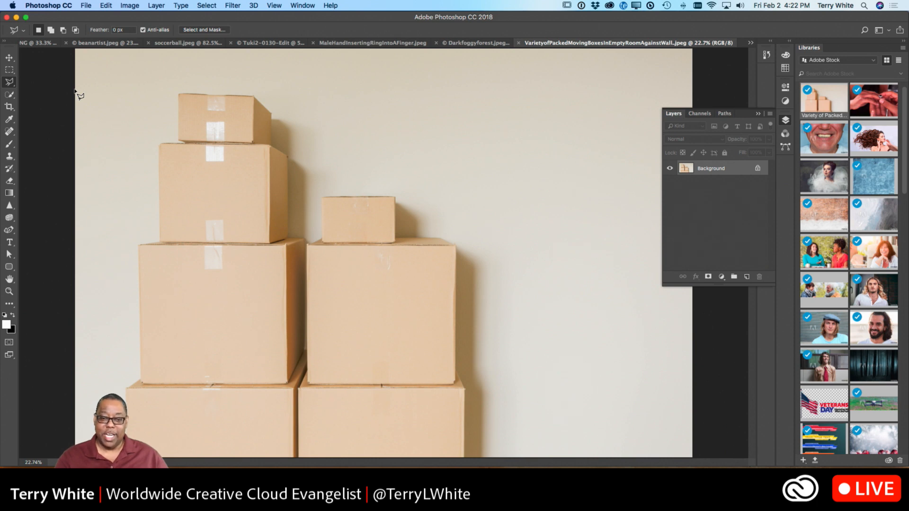
left_click(322, 198)
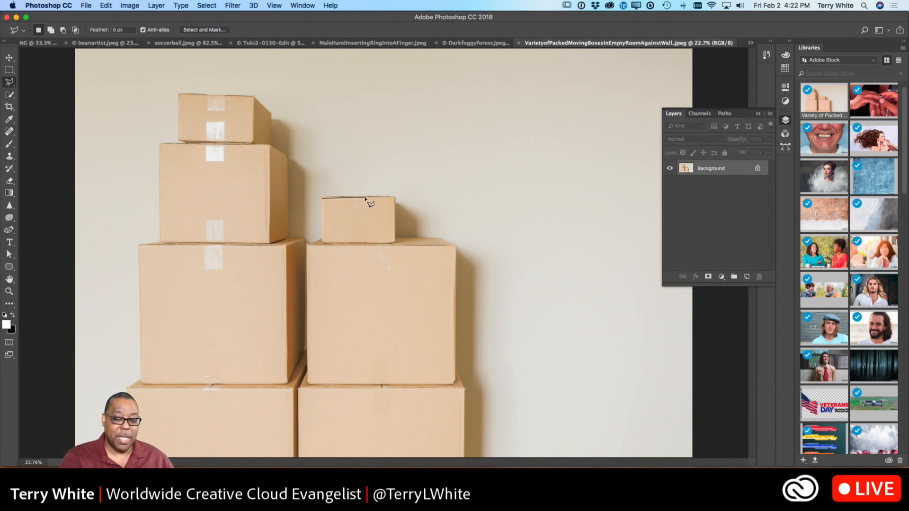
left_click(394, 197)
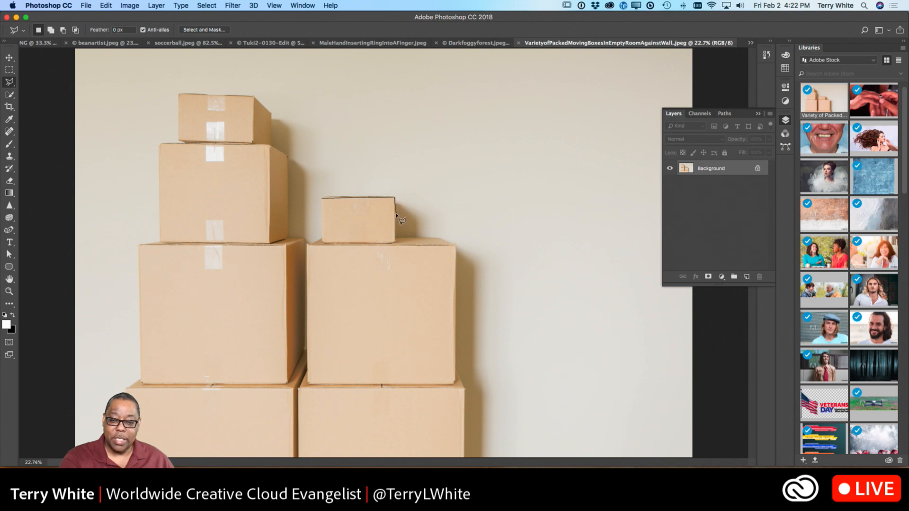
left_click(395, 242)
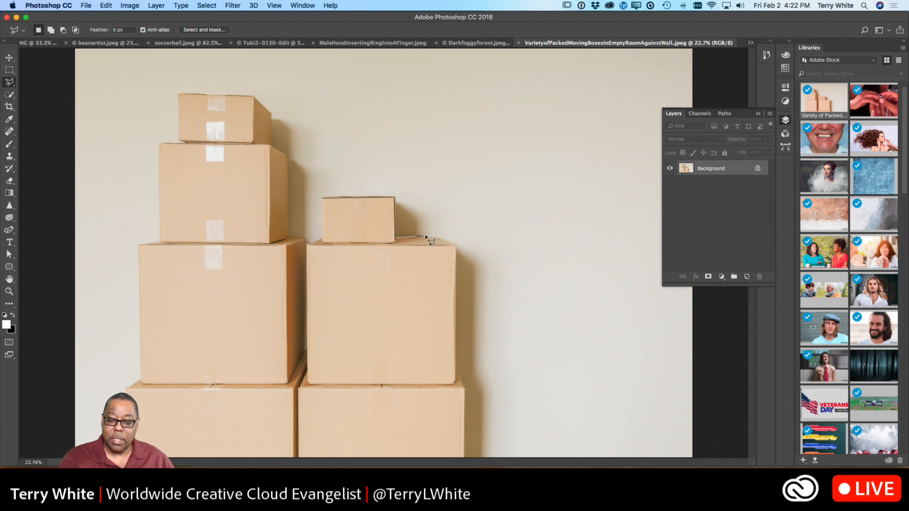
left_click(441, 238)
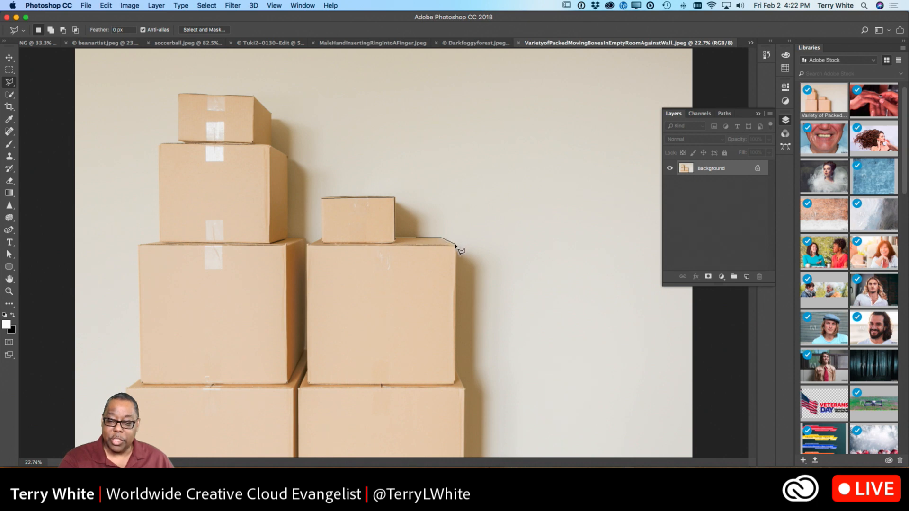
left_click(454, 245)
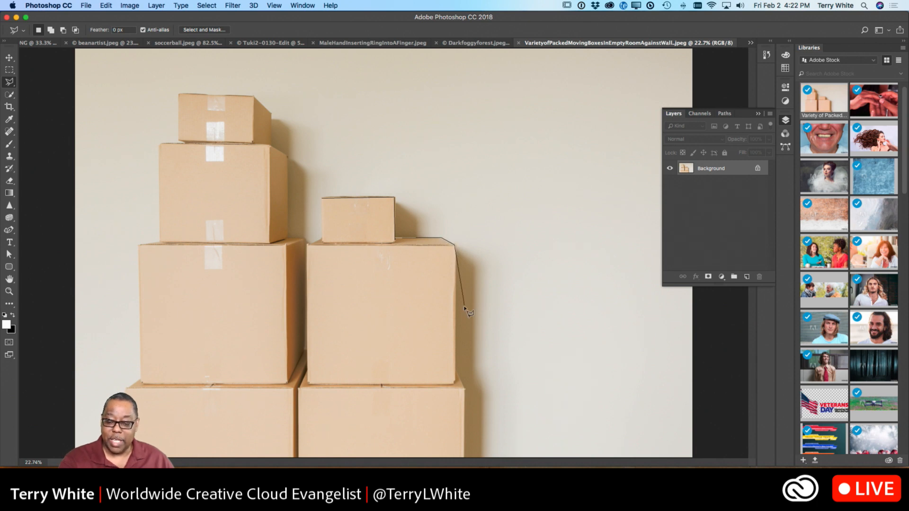
left_click(455, 383)
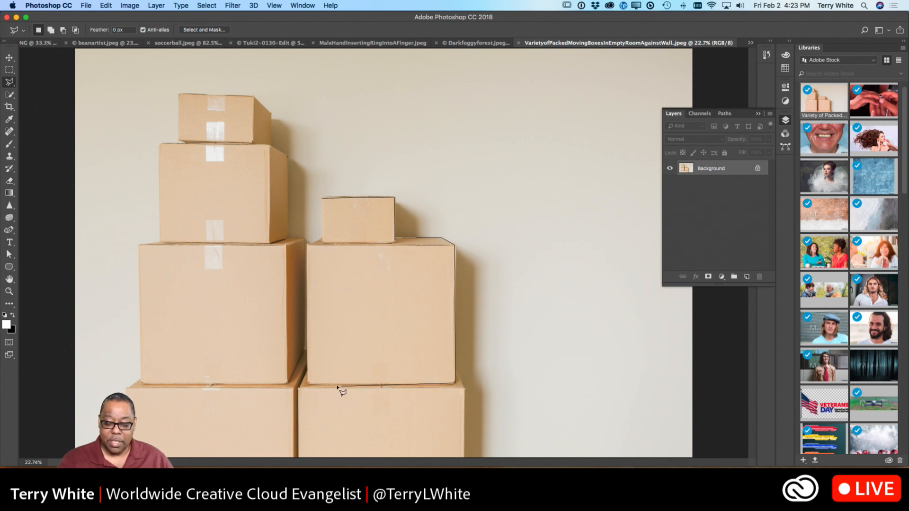
left_click(307, 383)
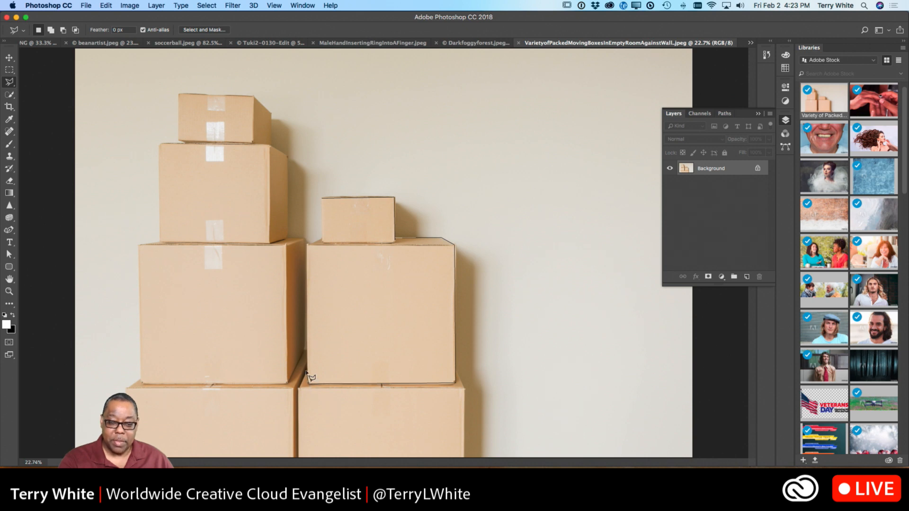
left_click(306, 245)
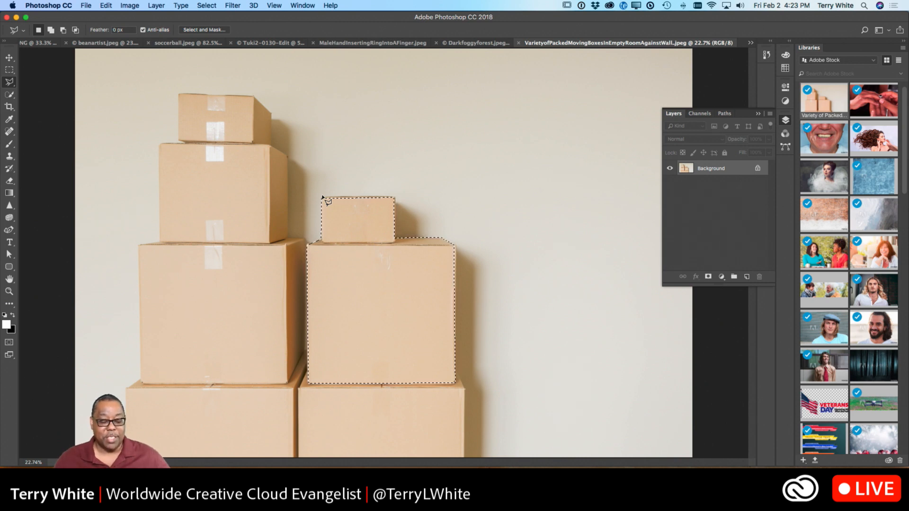
Step: Clear the selection and trace the small right box and the large box beneath it with the Magnetic Lasso tool
right_click(10, 84)
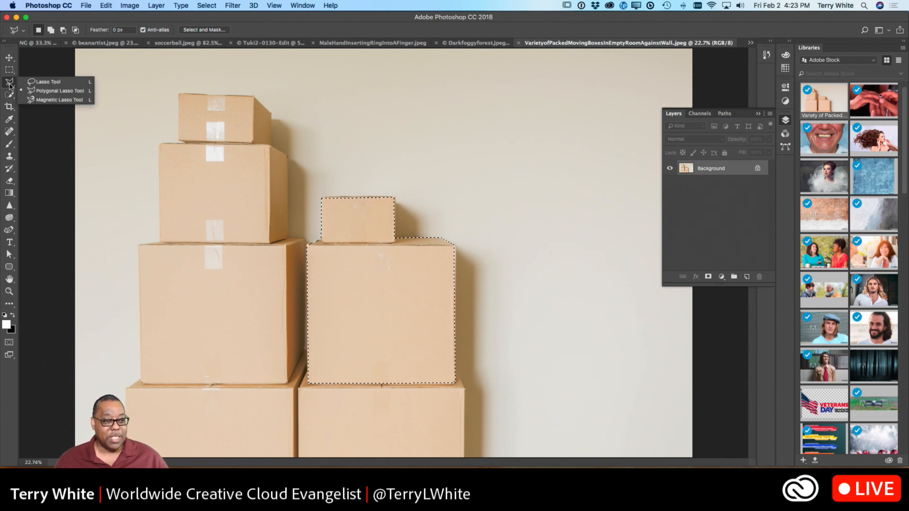
left_click(39, 100)
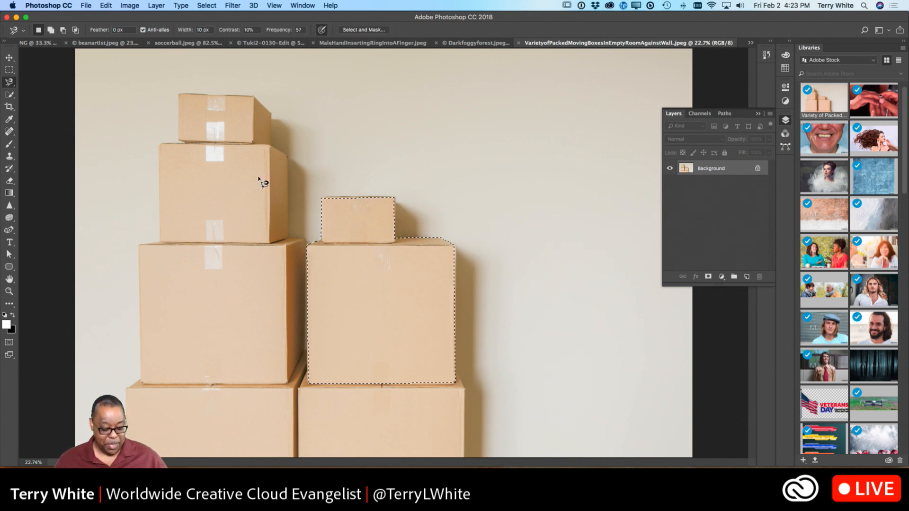
key("super+d")
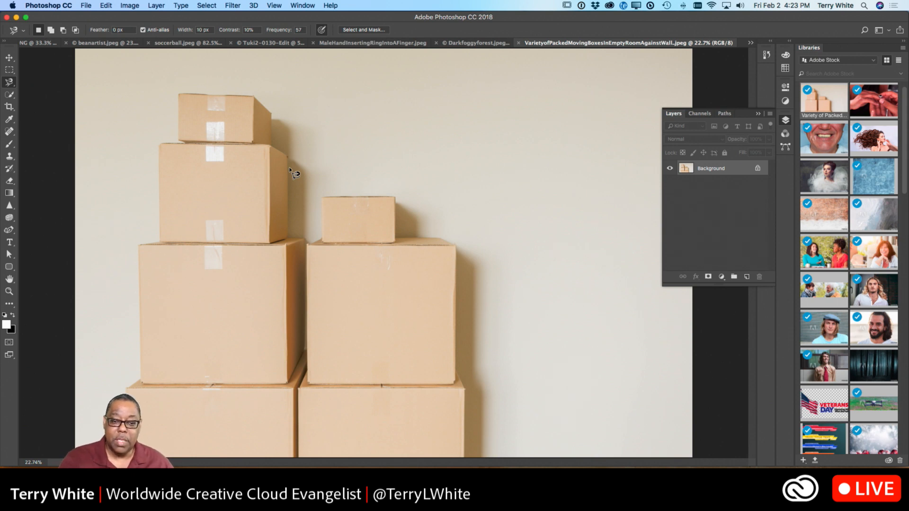
left_click(324, 197)
mouse_move(331, 203)
left_mouse_down()
mouse_move(398, 202)
mouse_move(409, 241)
mouse_move(455, 248)
mouse_move(459, 383)
mouse_move(308, 381)
mouse_move(308, 247)
mouse_move(320, 240)
left_mouse_up()
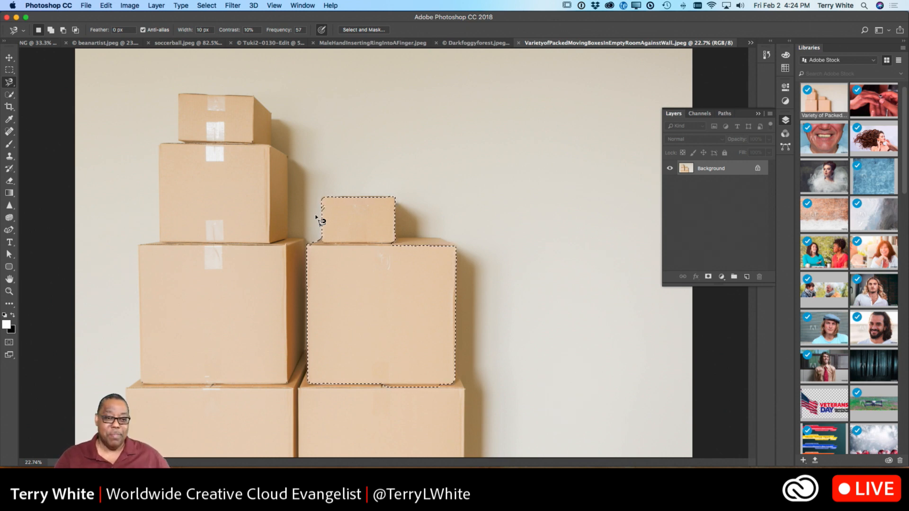
left_click(179, 141)
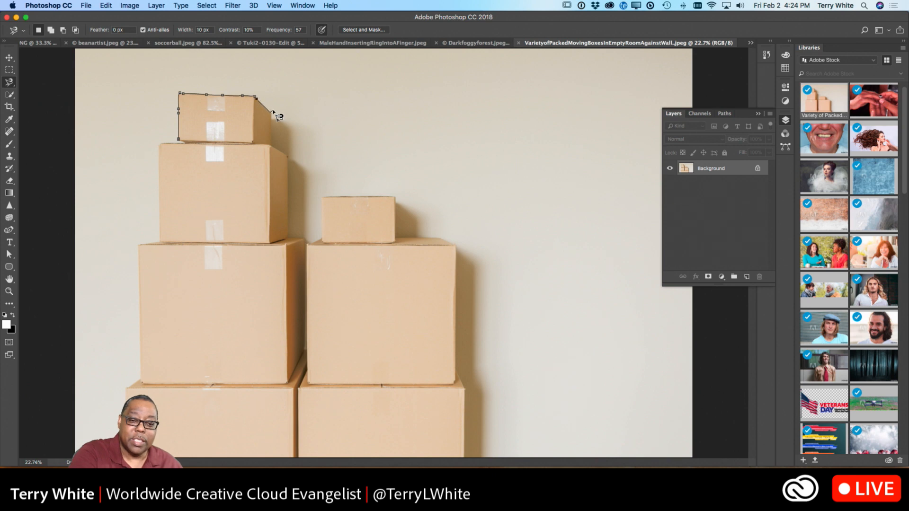
key("Return")
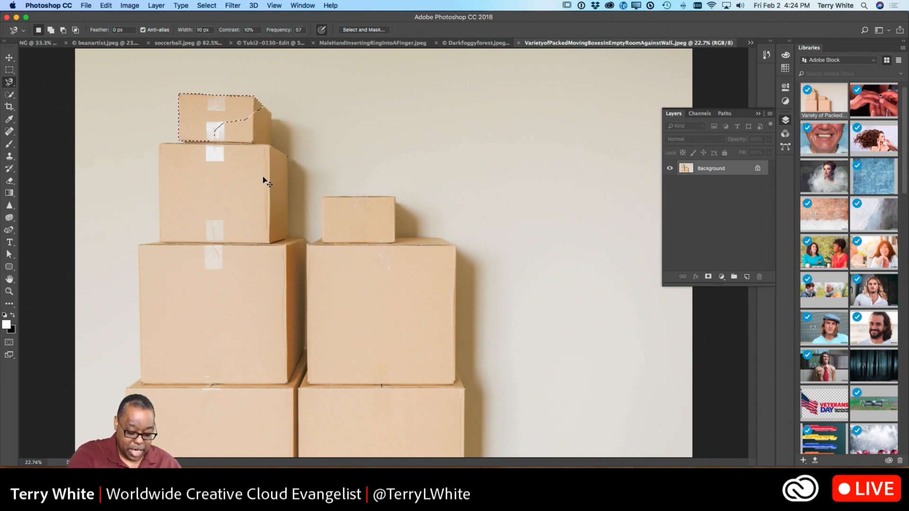
key("ctrl+d")
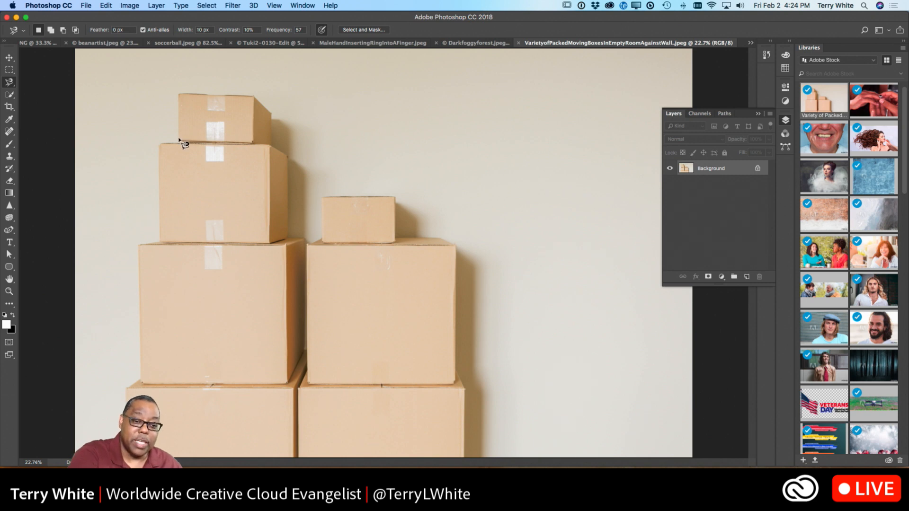
Step: Select the small top box of the taller stack and the box beneath it by tracing their edges with the Magnetic Lasso tool
left_click(179, 140)
left_click(180, 93)
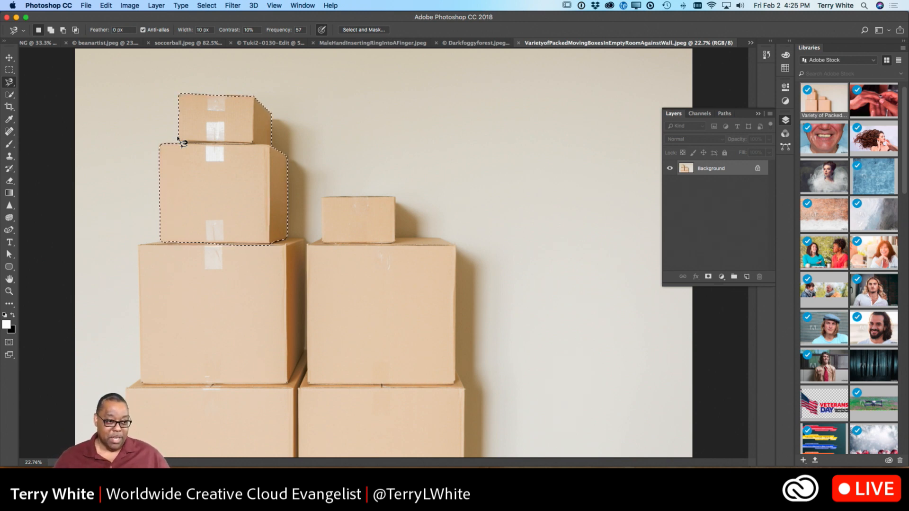
Step: Activate the Quick Selection tool, switch to the beanartist.jpeg photo and enlarge the brush to 500 px
left_click(9, 95)
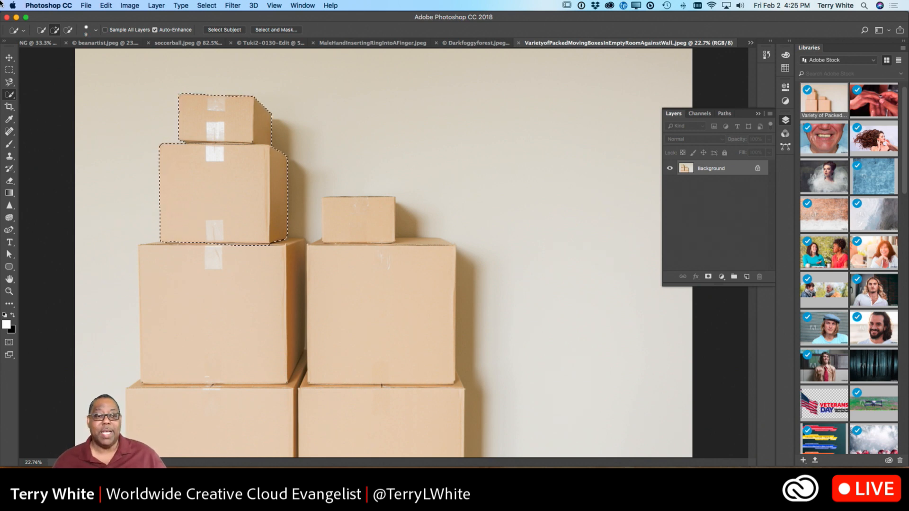
left_click(88, 43)
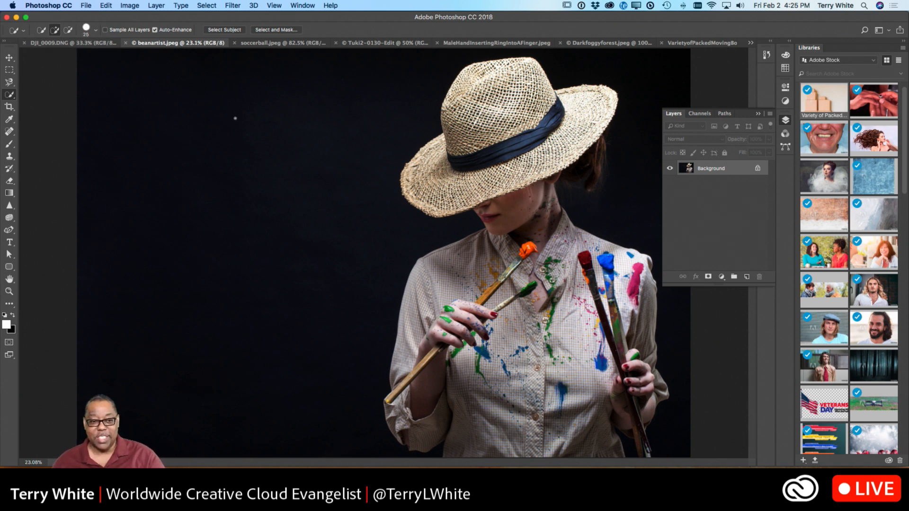
key("bracketright")
key("bracketright")
key("bracketright")
key("bracketright")
key("bracketright")
key("bracketright")
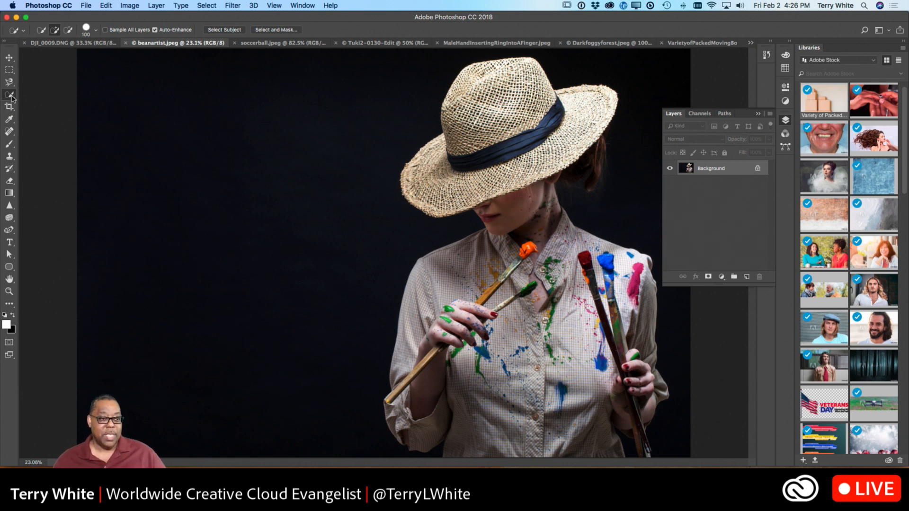
key("bracketright")
key("bracketright")
key("bracketright")
key("bracketright")
key("bracketright")
key("bracketright")
key("bracketright")
key("bracketright")
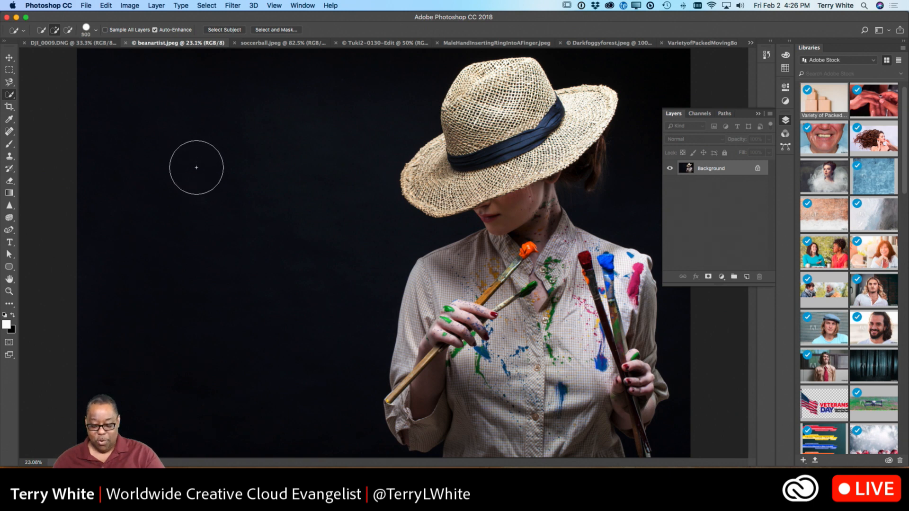
Step: Reduce the Quick Selection brush to 125 px and open its brush settings
key("bracketleft")
key("bracketleft")
key("bracketleft")
key("bracketleft")
key("bracketleft")
key("bracketleft")
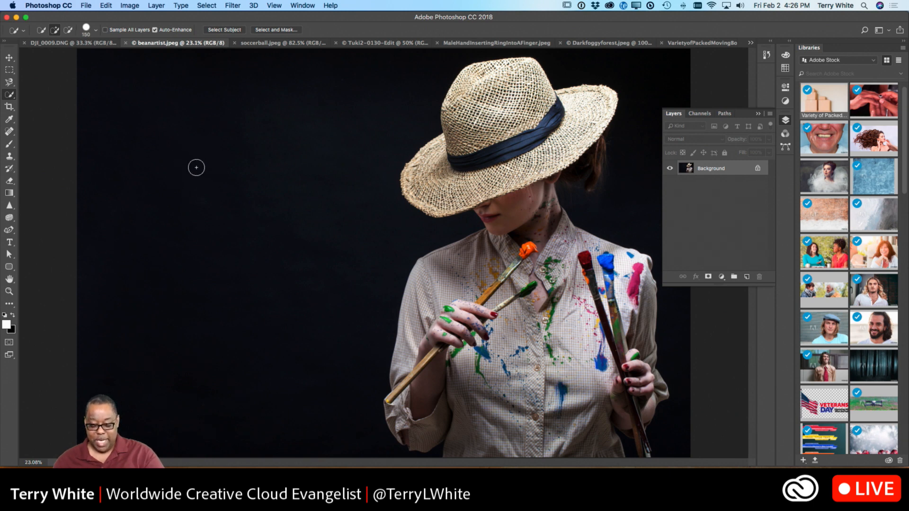
key("bracketleft")
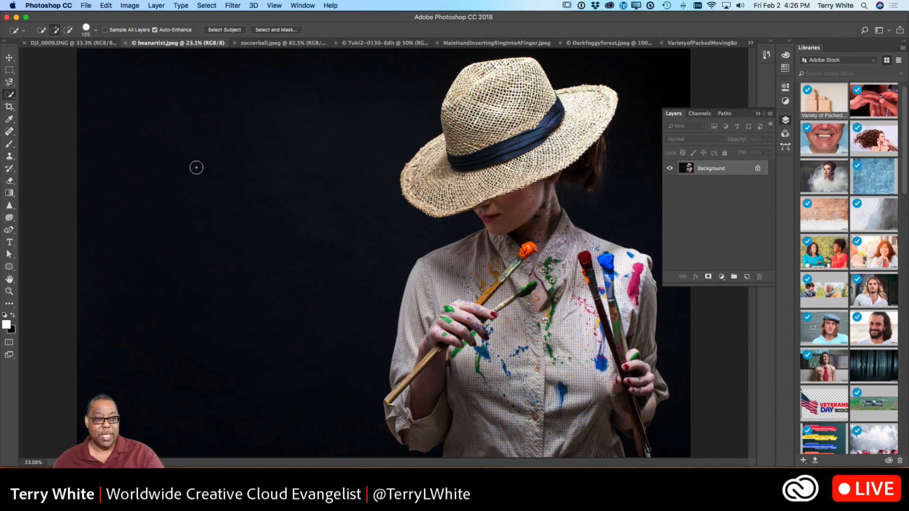
left_click(94, 31)
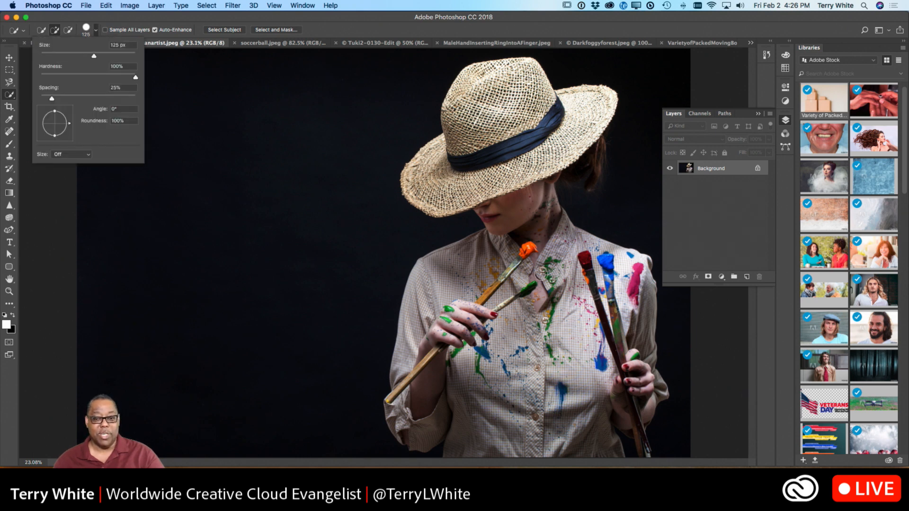
Step: Select the straw hat with the Quick Selection tool, copy it to a new layer and check the cutout with the Background hidden
mouse_move(480, 179)
left_mouse_down()
mouse_move(450, 191)
mouse_move(576, 119)
left_mouse_up()
mouse_move(508, 112)
left_mouse_down()
mouse_move(498, 98)
mouse_move(525, 90)
mouse_move(519, 77)
mouse_move(484, 86)
mouse_move(411, 161)
left_mouse_up()
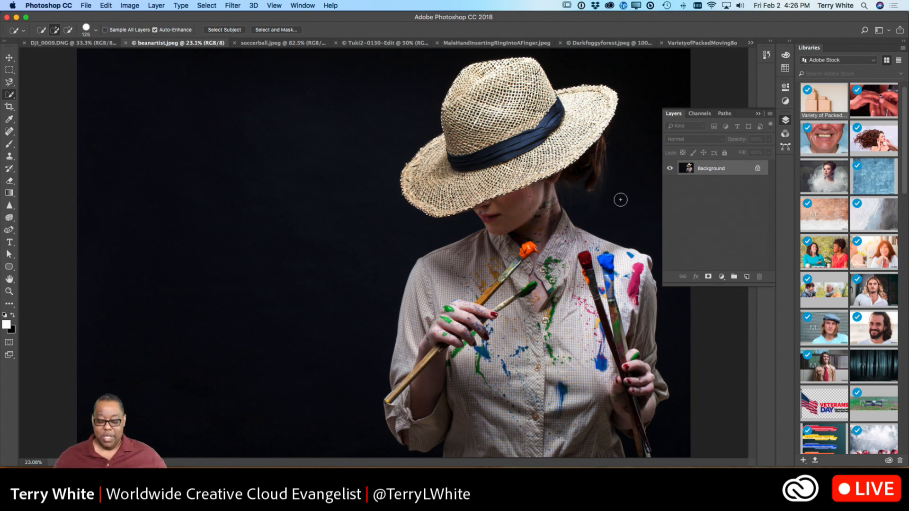
key("super+j")
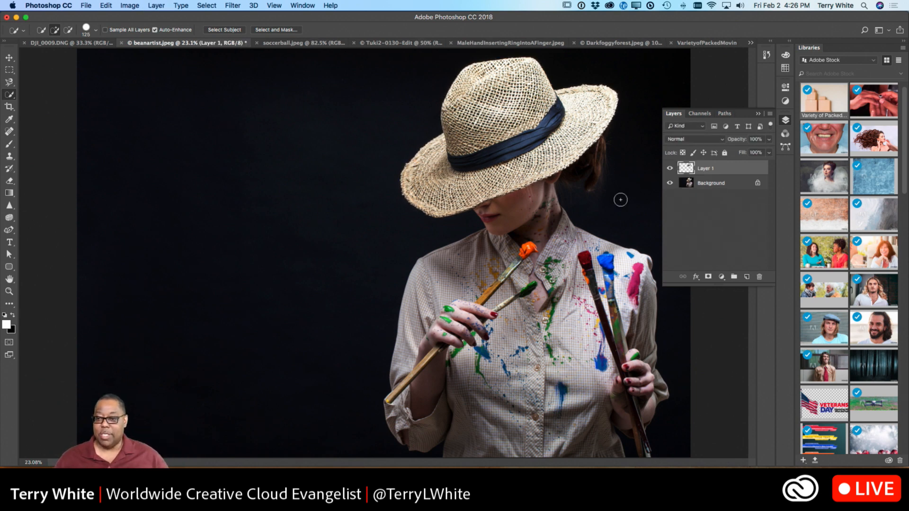
left_click(670, 182)
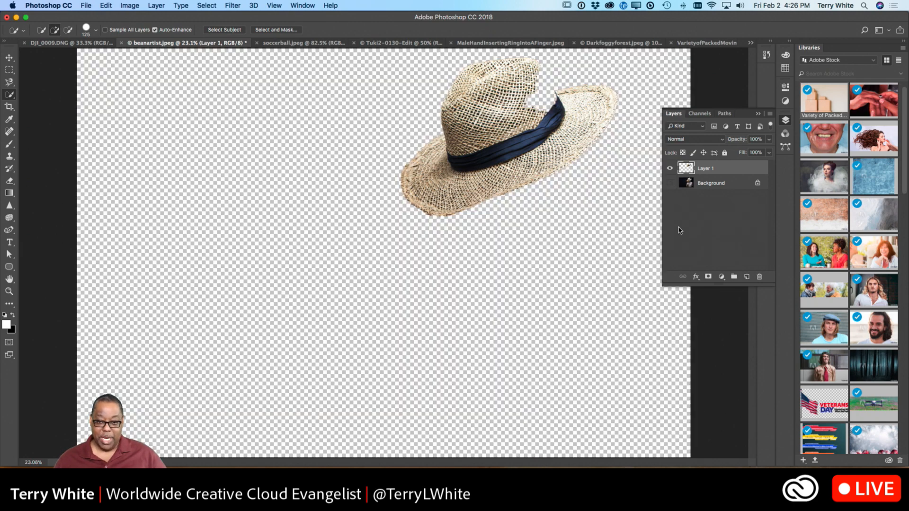
left_click(669, 182)
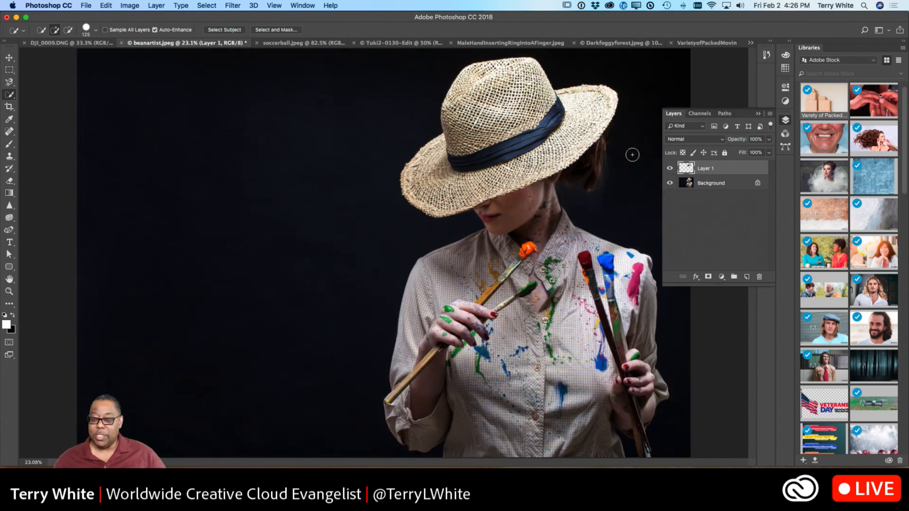
key("super+z")
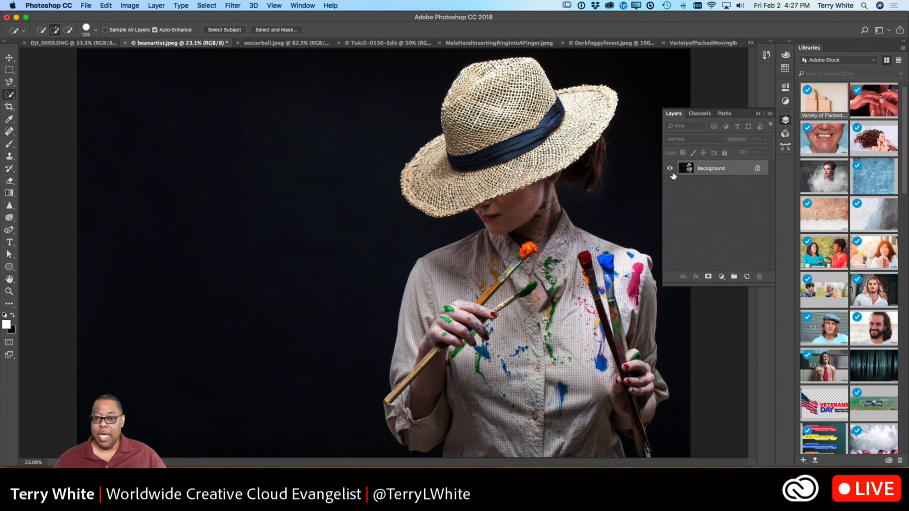
key("super+z")
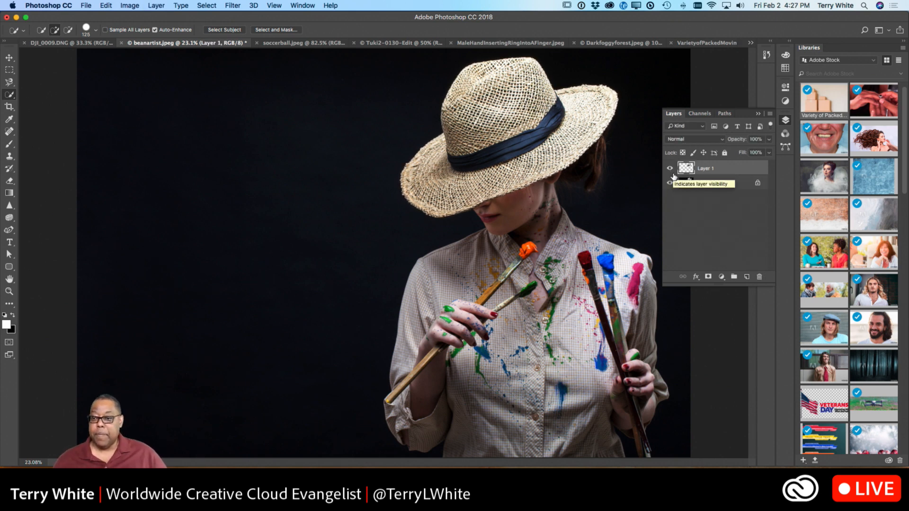
Step: Preview the hat cutout on its own, then hide its layer and make the Background layer active
left_click(669, 183)
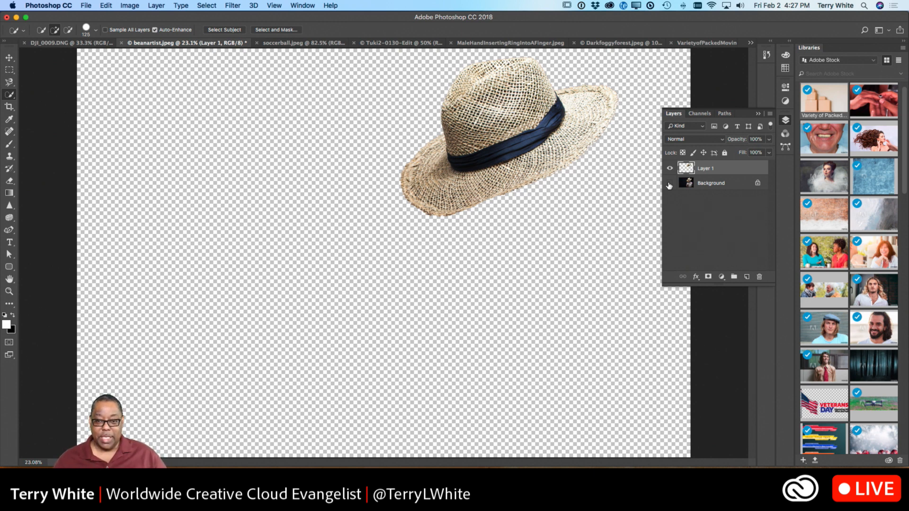
left_click(669, 184)
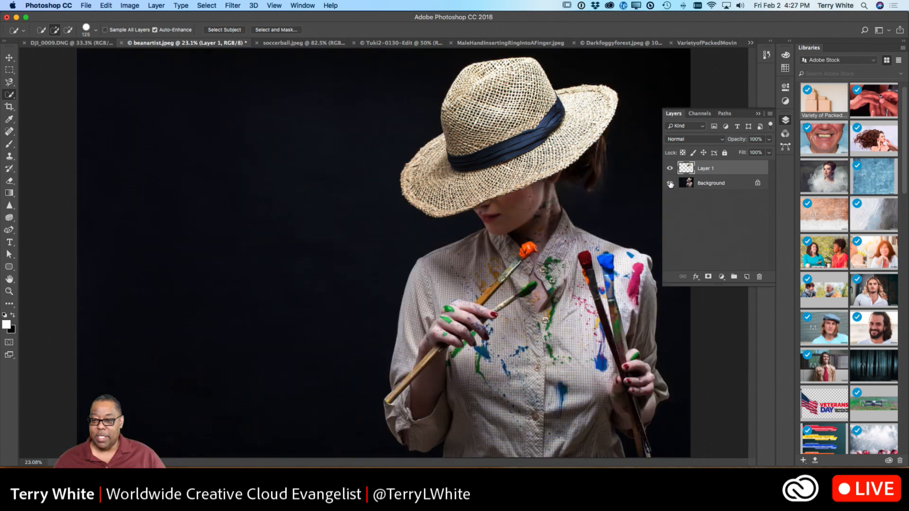
left_click(669, 169)
left_click(682, 184)
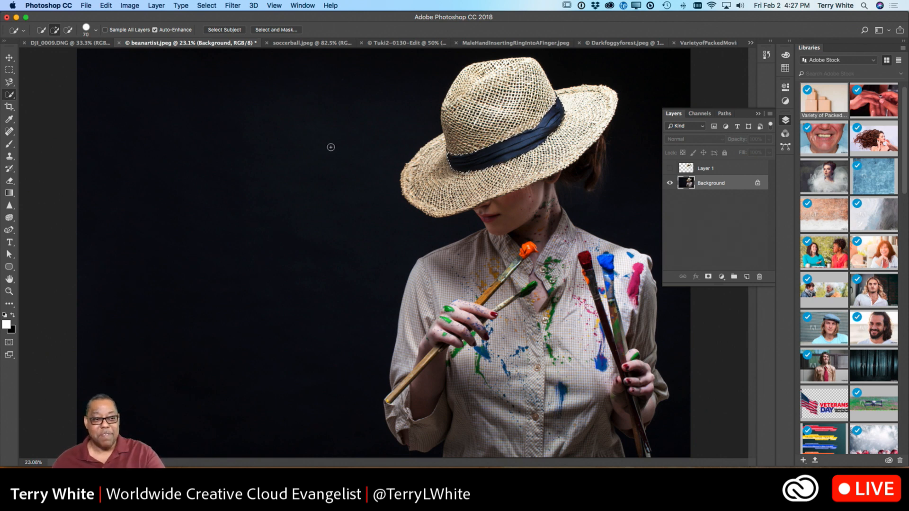
Step: Choose the Magic Wand tool and open the Women Talking photo from the Adobe Stock library
right_click(9, 95)
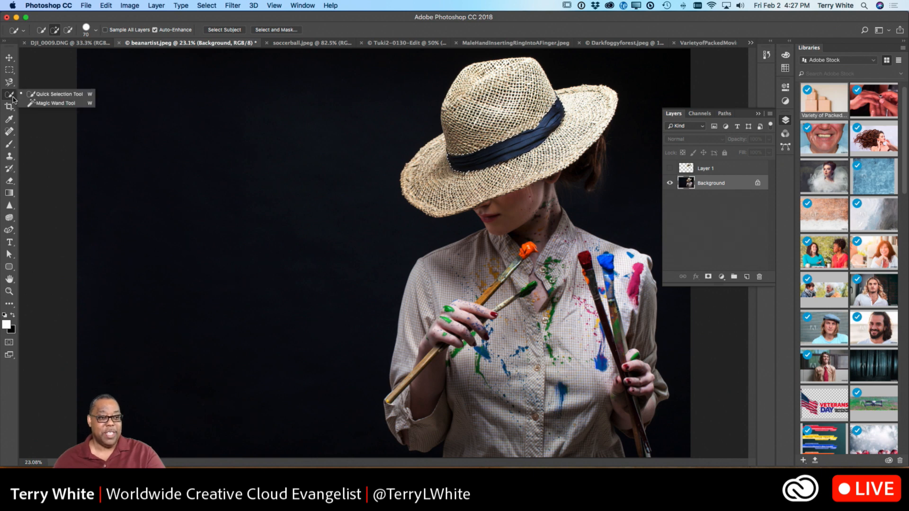
left_click(39, 103)
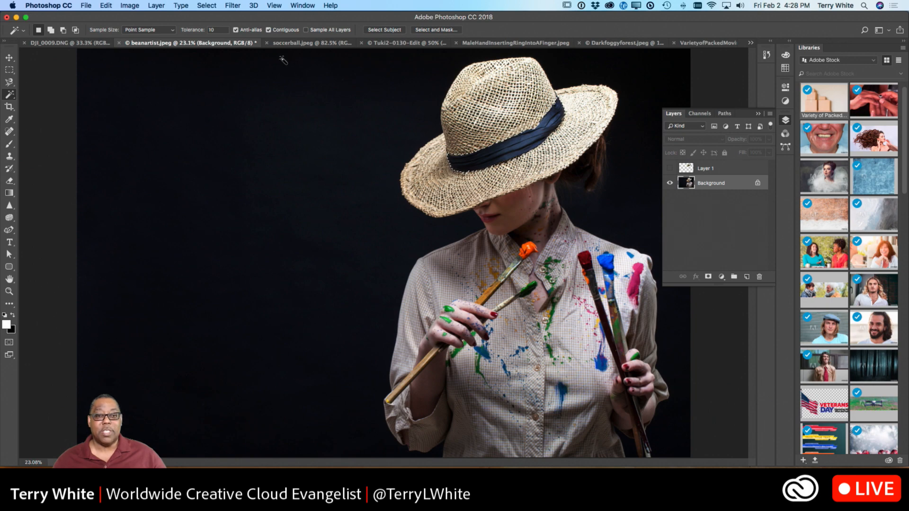
left_click(298, 43)
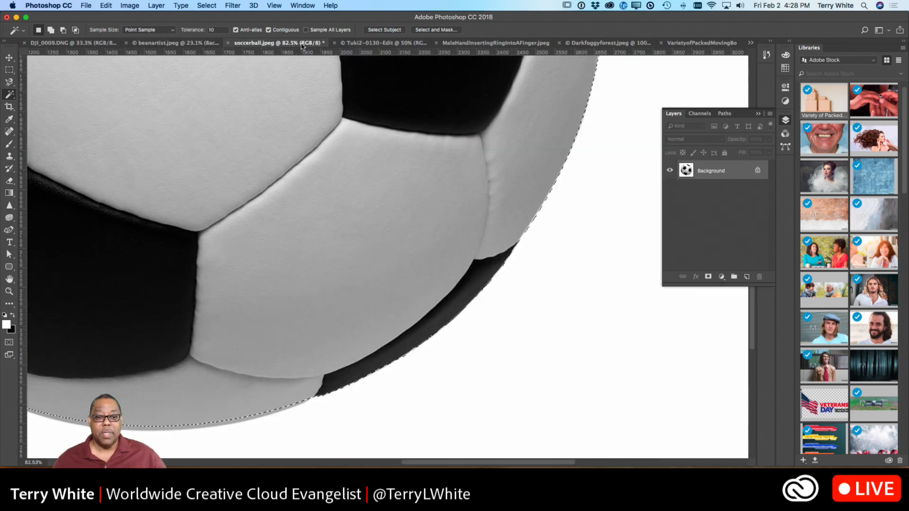
left_click(382, 44)
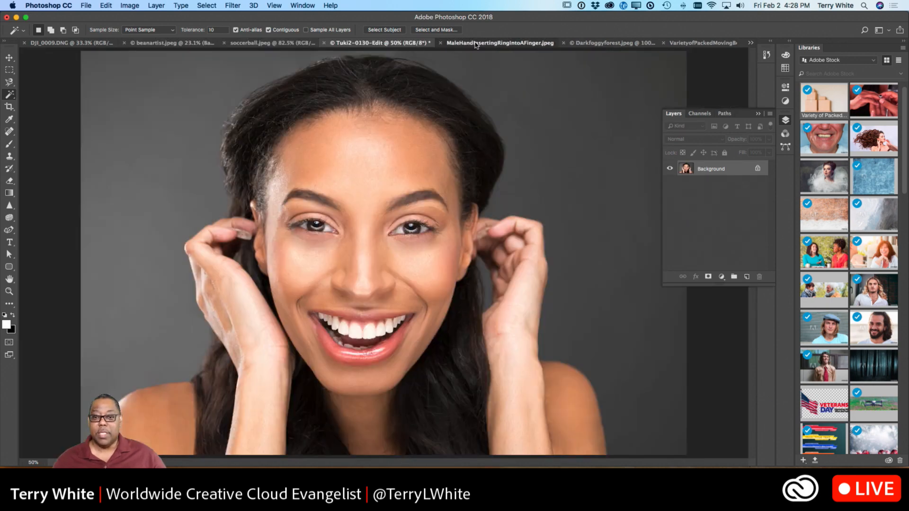
left_click(549, 44)
left_click(580, 43)
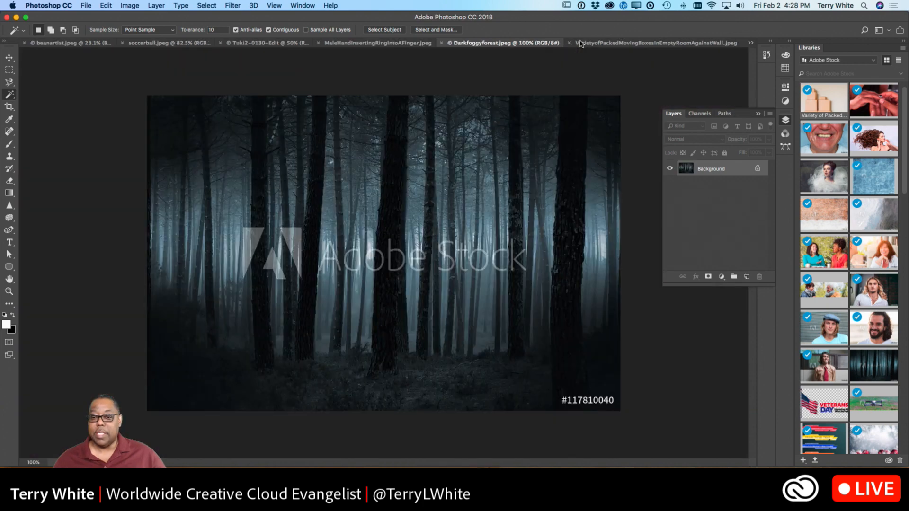
left_click(77, 44)
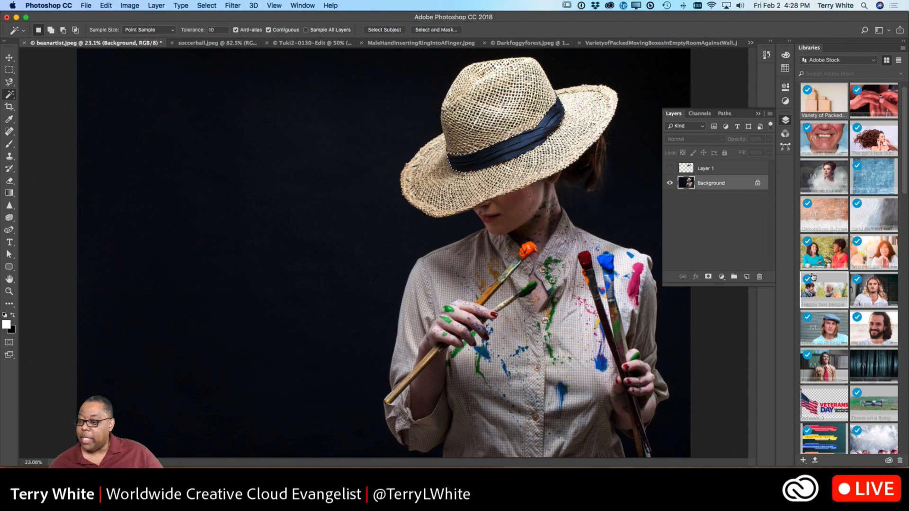
double_click(821, 255)
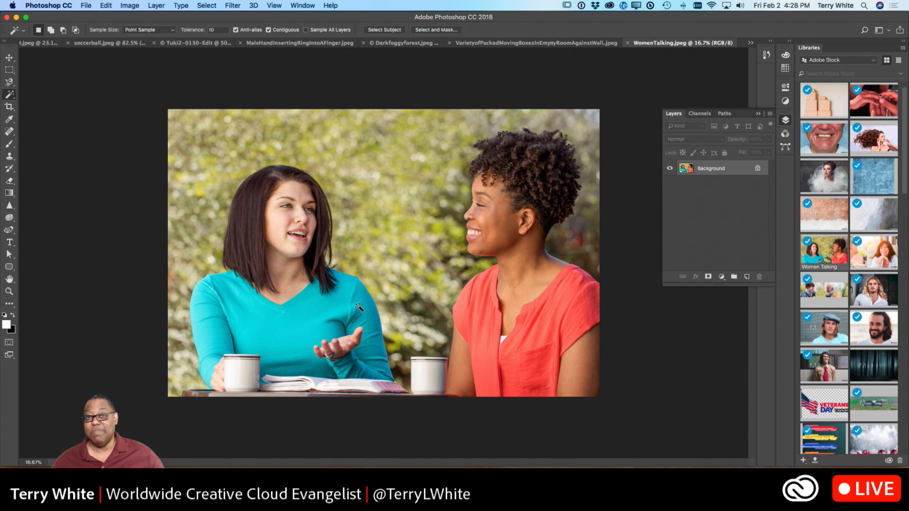
Step: Set the Magic Wand tolerance to 32 and select the teal top by sampling its colour on the sleeve
left_click(305, 311)
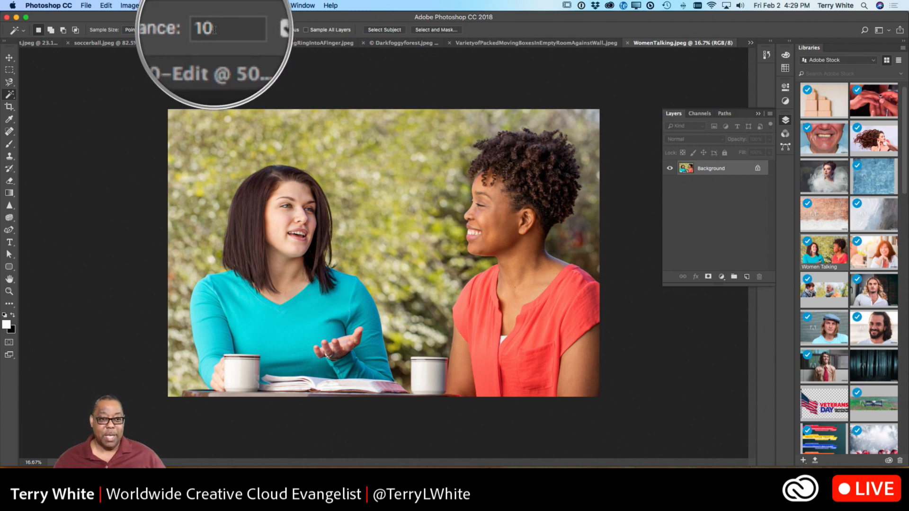
left_click(210, 38)
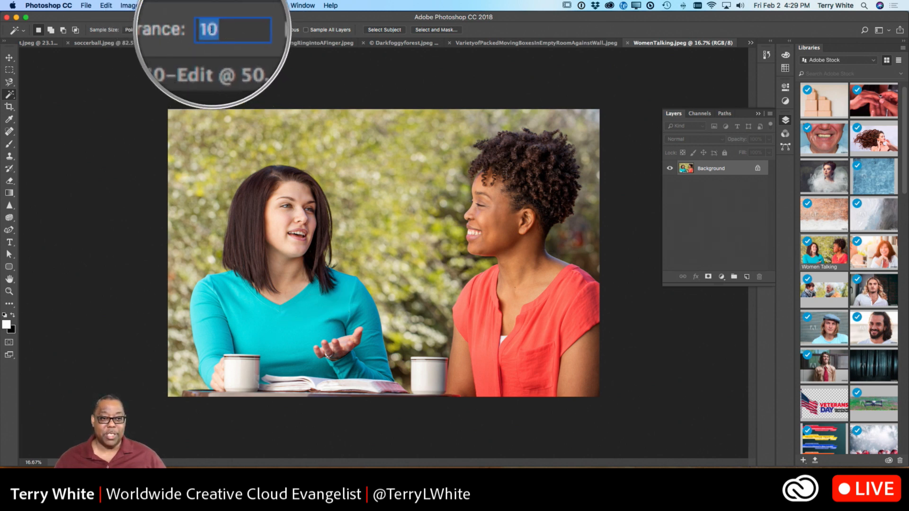
type("32")
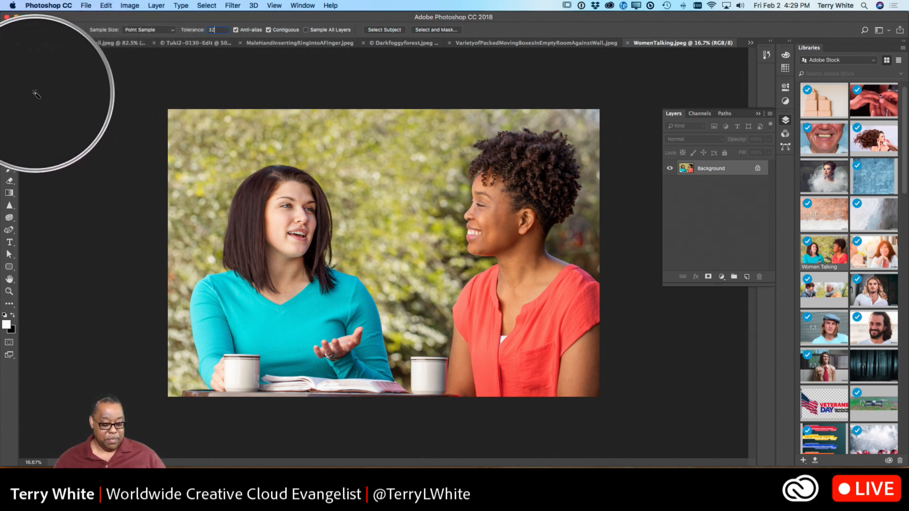
left_click(207, 305)
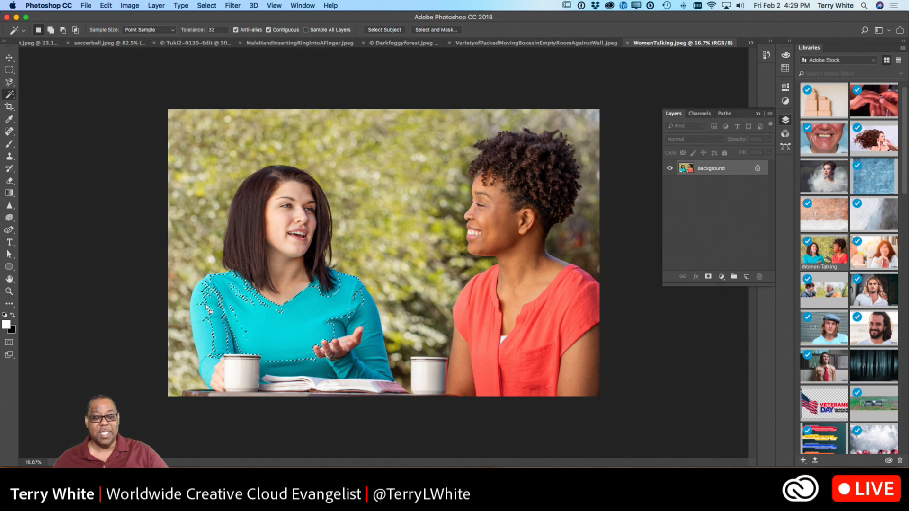
Step: Add the missed teal patches on the sleeves and lower torso to the Magic Wand selection, and clear the selection
key("shift")
left_click(236, 332, "shift")
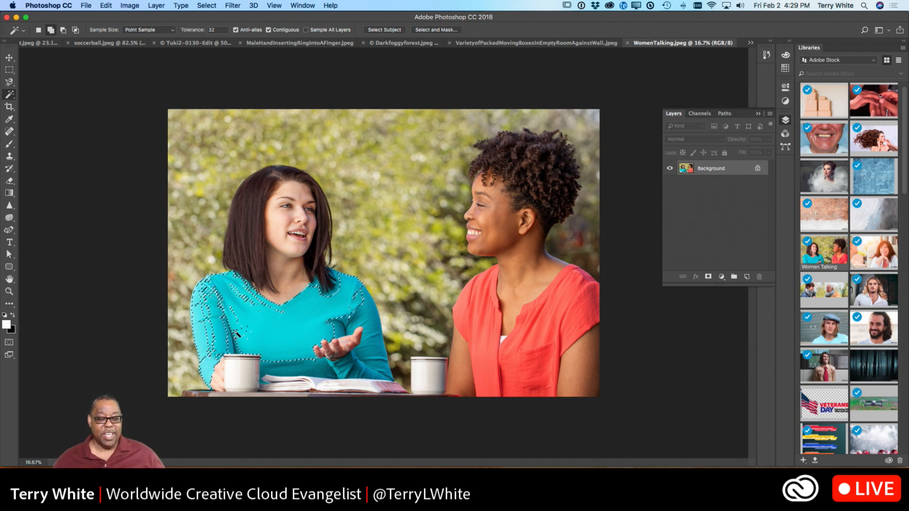
left_click(211, 309, "shift")
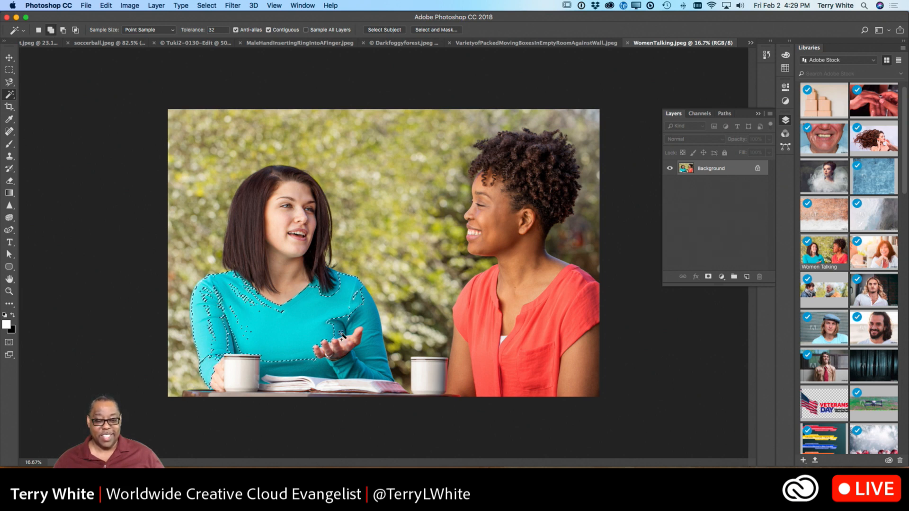
left_click(374, 362, "shift")
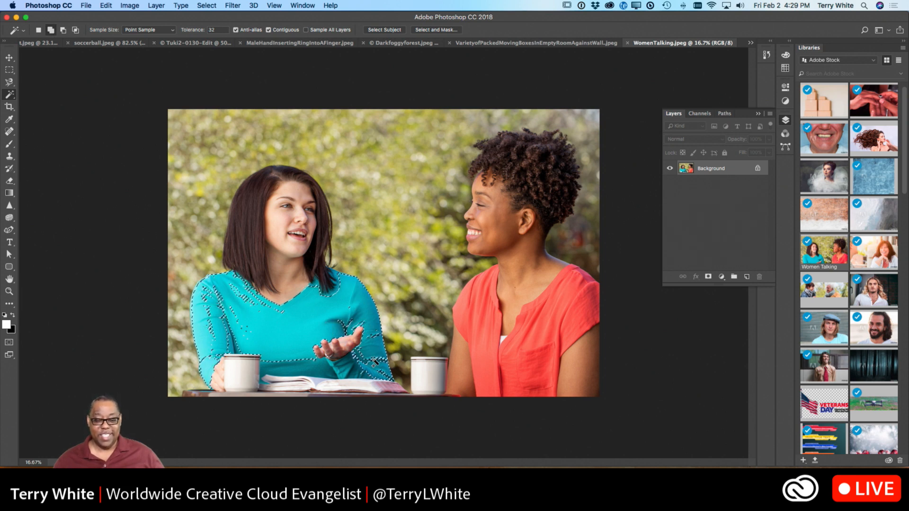
left_click(375, 366, "shift")
left_click(288, 372, "shift")
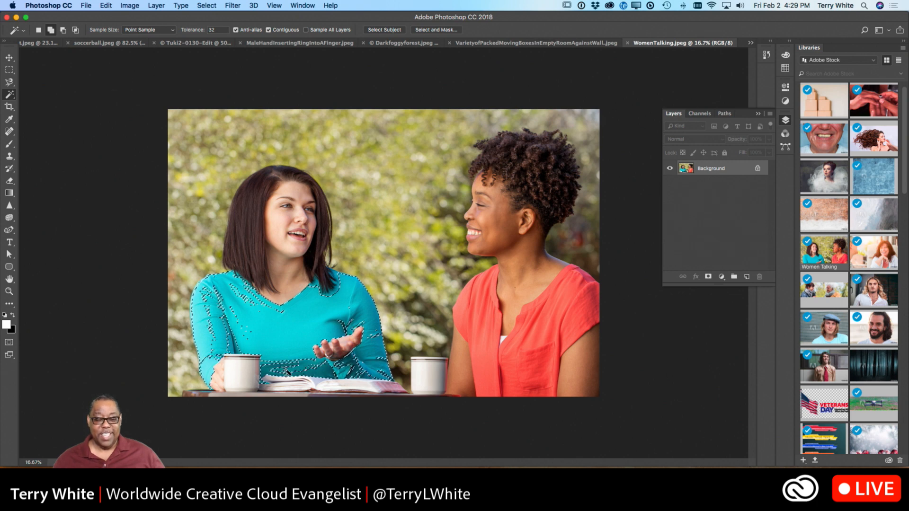
left_click(285, 368, "shift")
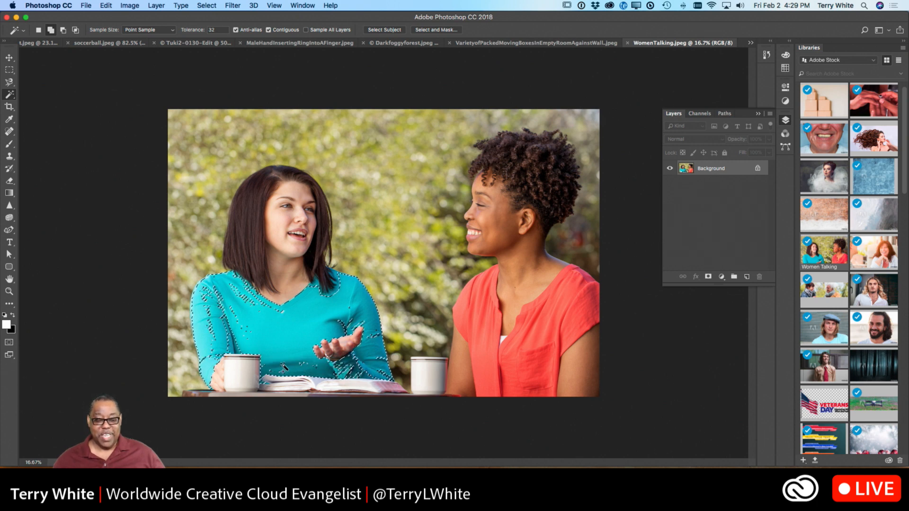
left_click(250, 335, "shift")
left_click(369, 330, "shift")
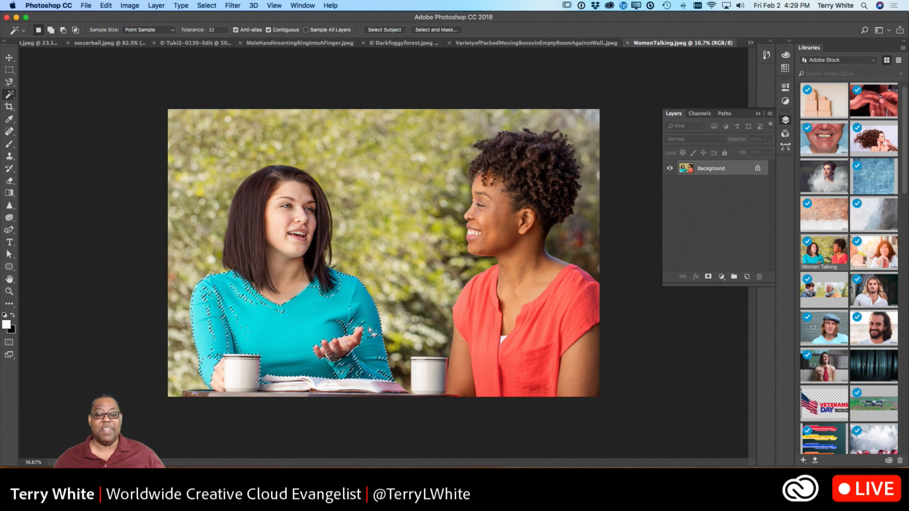
key("super+d")
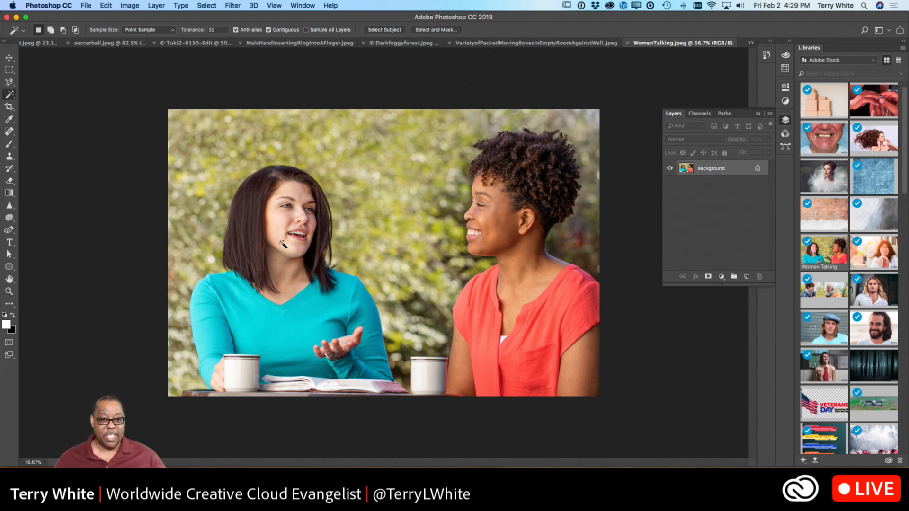
Step: Try selecting the teal top with the Magic Wand at tolerance 60 and again at tolerance 80, adding the missed sleeve area
left_click(216, 30)
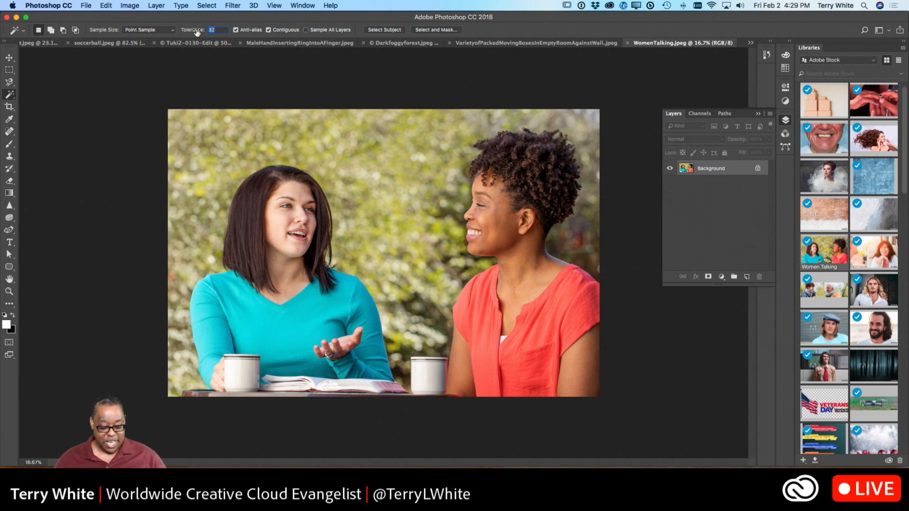
type("60")
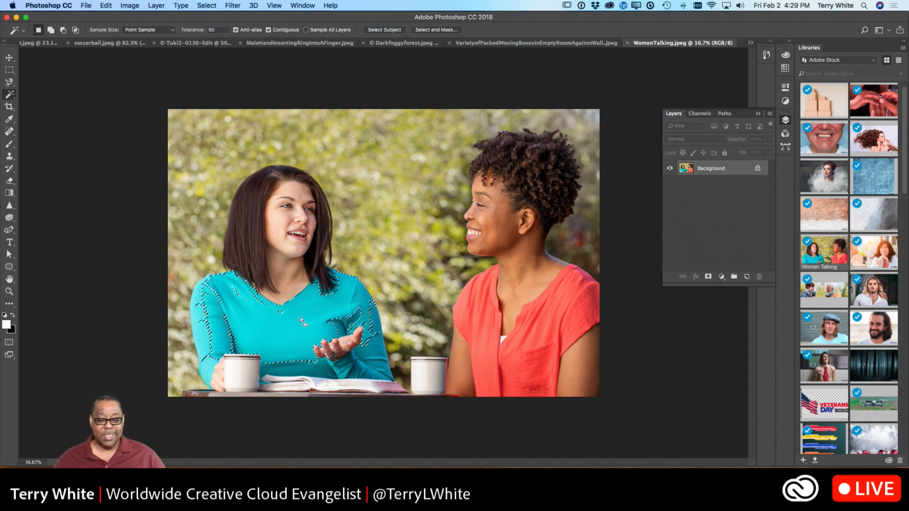
left_click(212, 30)
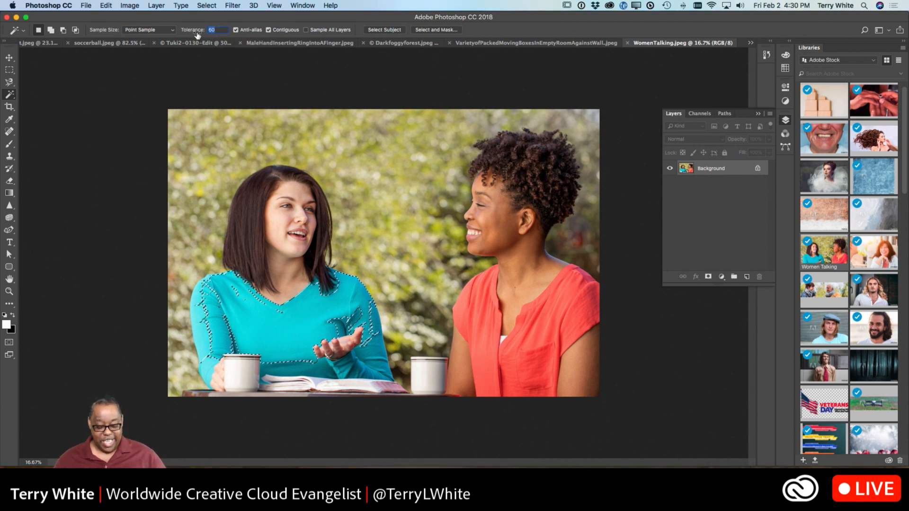
type("80")
key("super+d")
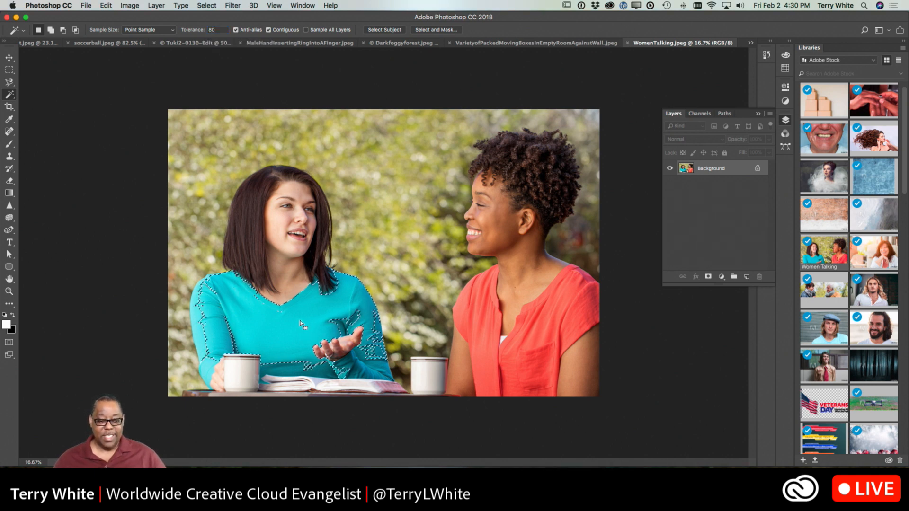
left_click(201, 331, "shift")
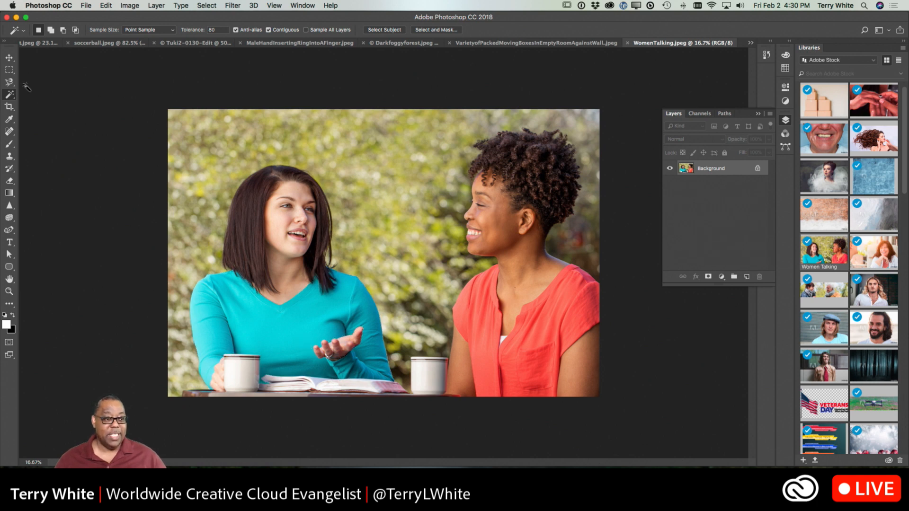
Step: Select the whole teal top using the Quick Selection tool with the brush enlarged to 125
left_click(10, 95)
left_click(52, 94)
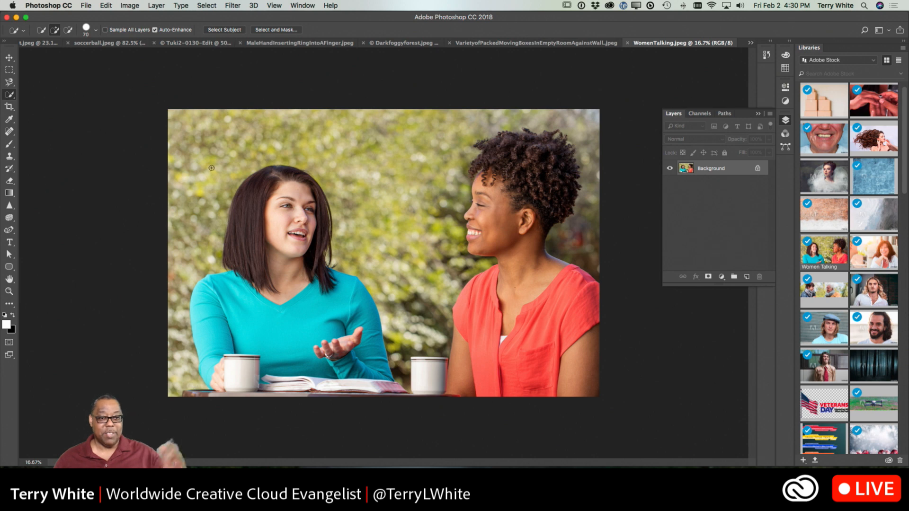
key("bracketright")
key("bracketright")
key("bracketright")
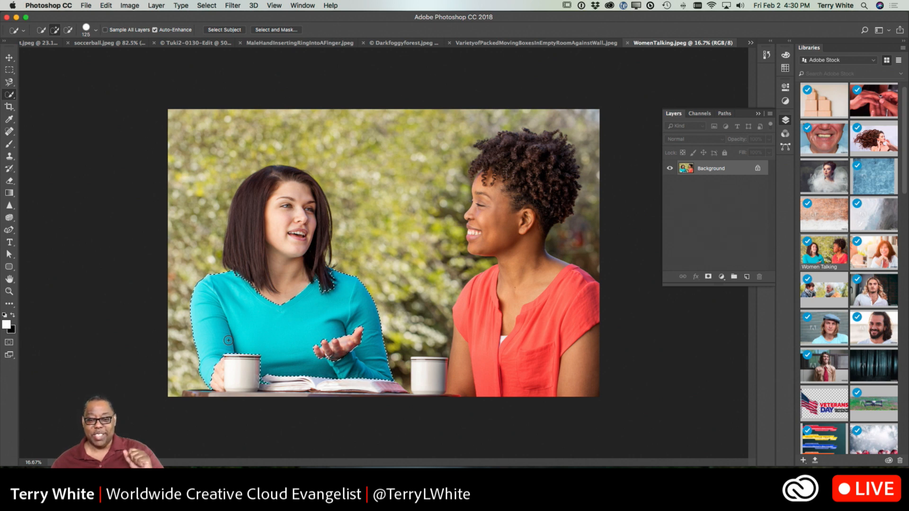
Step: Extend the Quick Selection over the coral top and that woman's face and hair, and clear the selection
mouse_move(463, 311)
left_mouse_down()
mouse_move(485, 318)
mouse_move(463, 337)
mouse_move(487, 327)
mouse_move(526, 355)
left_mouse_up()
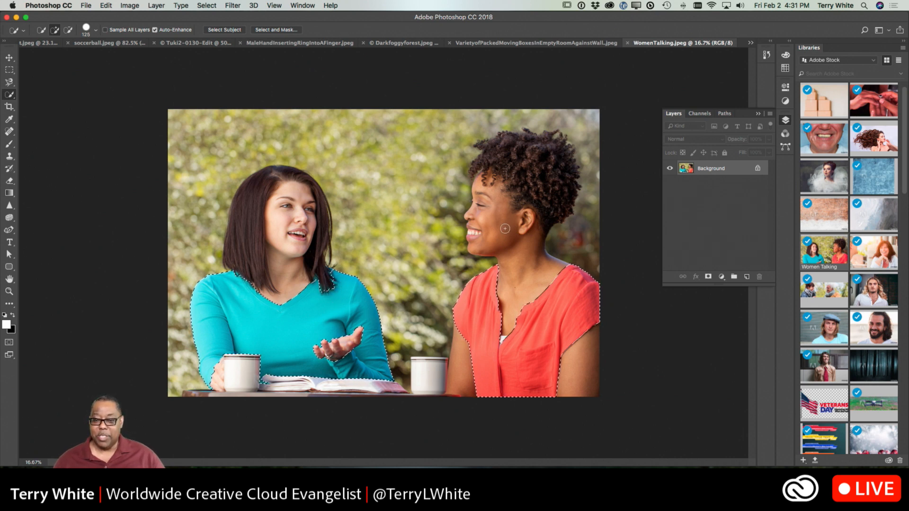
mouse_move(505, 224)
left_mouse_down()
mouse_move(526, 167)
mouse_move(547, 152)
mouse_move(528, 145)
mouse_move(476, 164)
left_mouse_up()
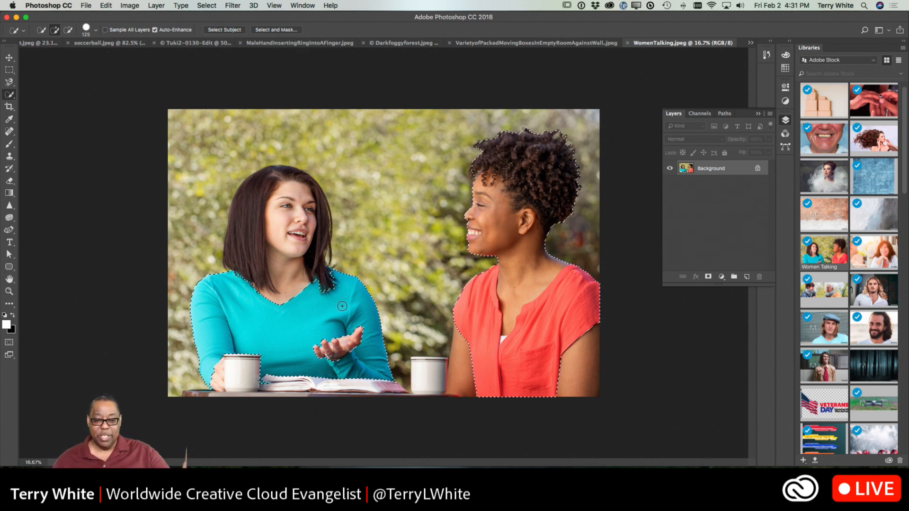
key("super+d")
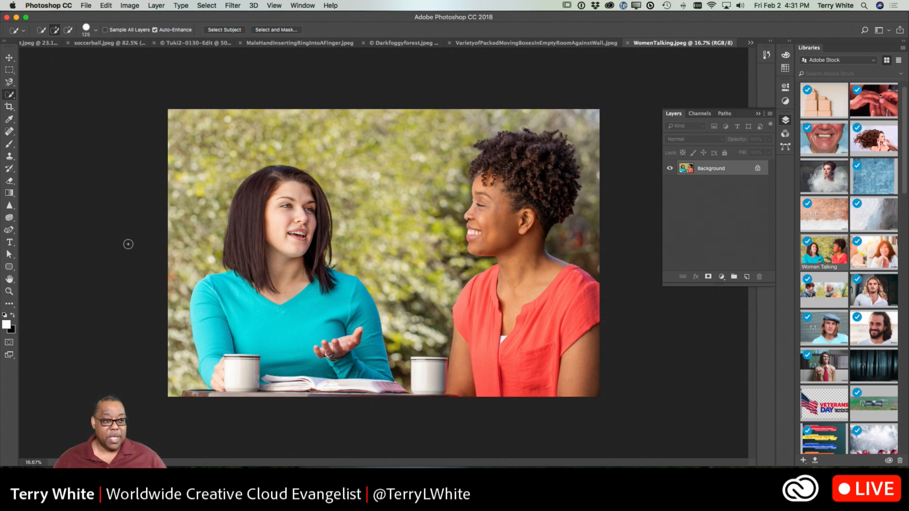
Step: Set the Crop tool to unconstrained Ratio with its width and height values cleared, and reset the crop frame to the full photo
left_click(8, 107)
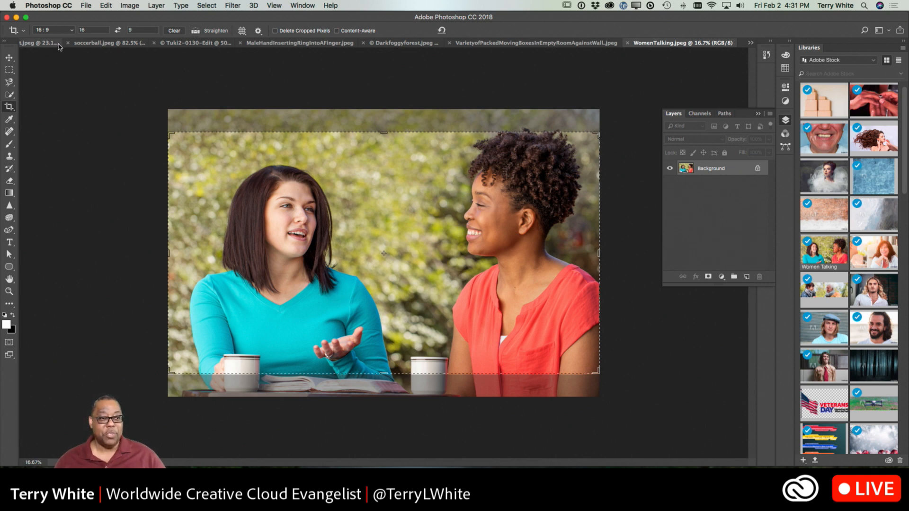
left_click(71, 30)
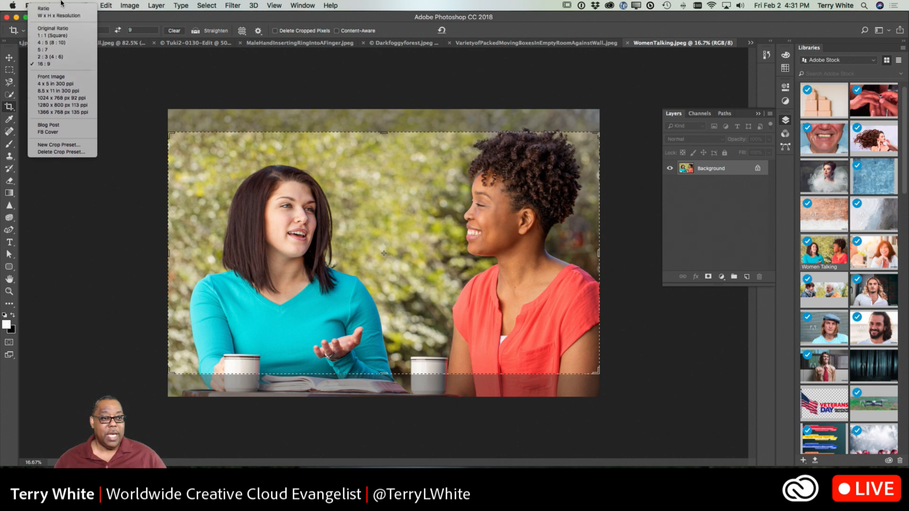
left_click(60, 9)
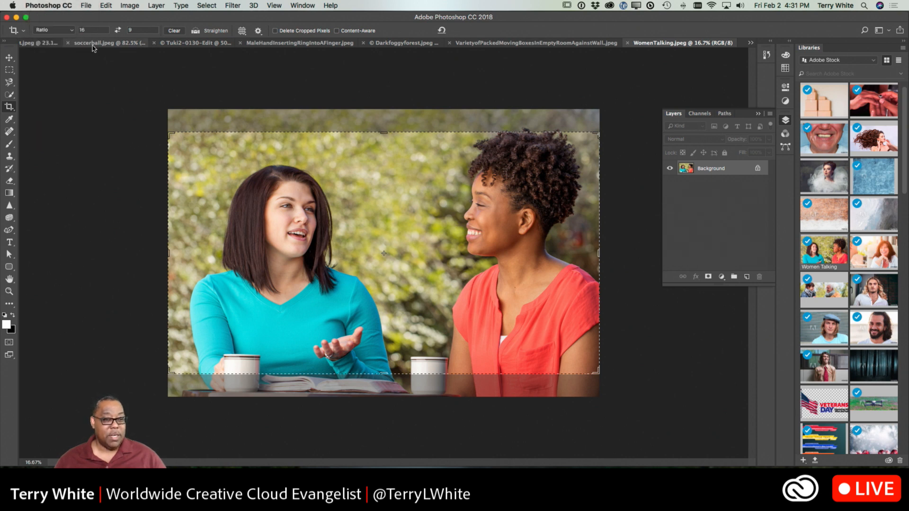
left_click(174, 30)
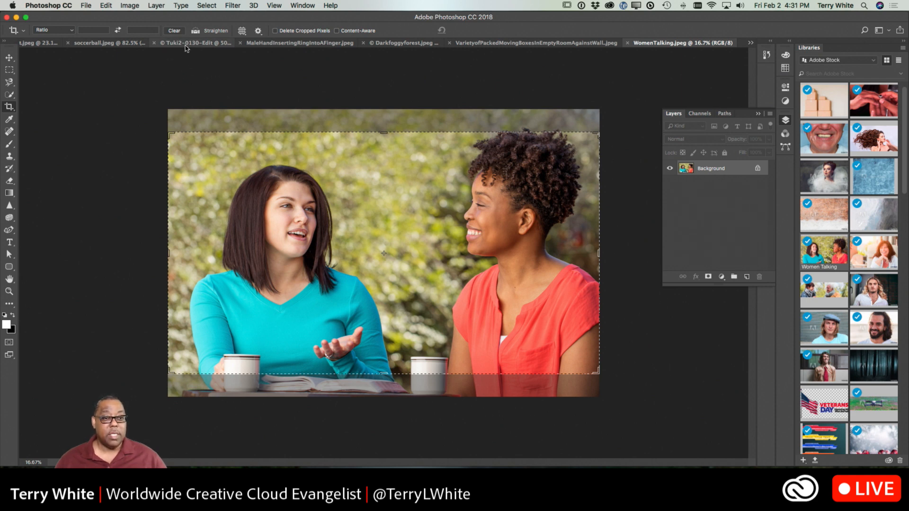
left_click(10, 60)
left_click(9, 108)
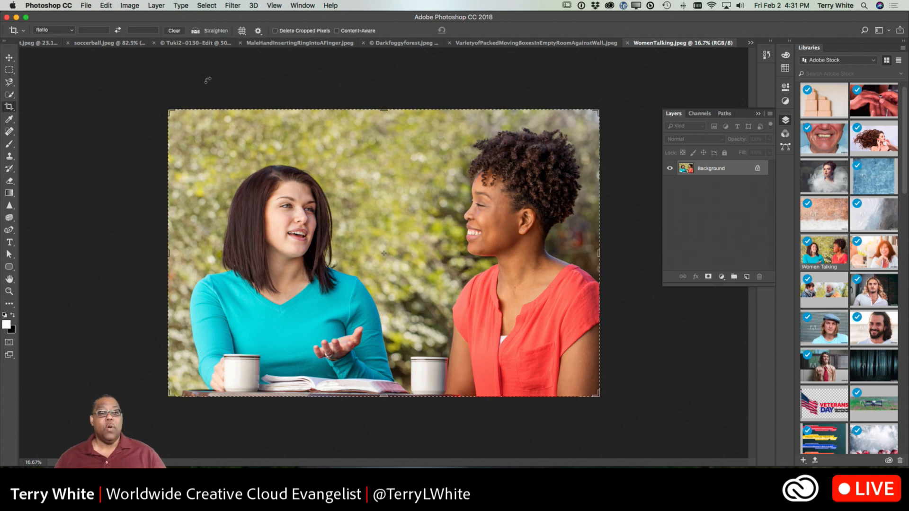
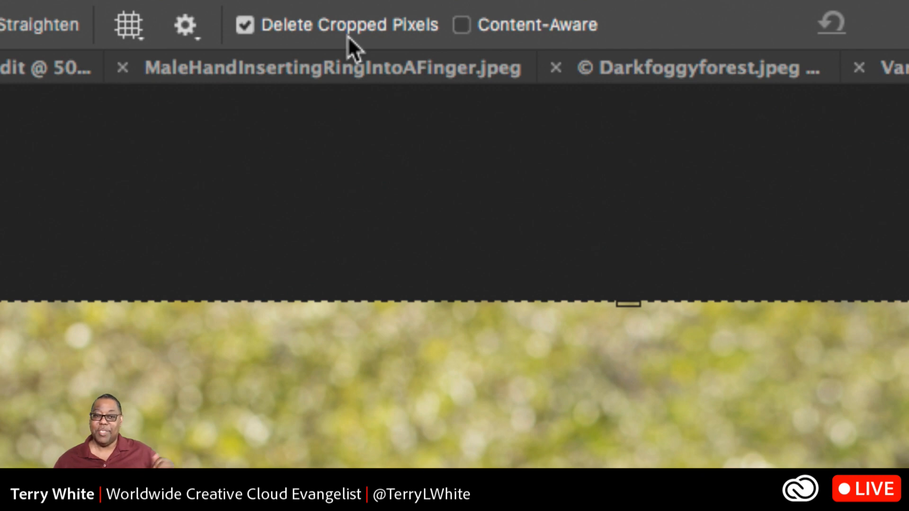
Step: Turn off Delete Cropped Pixels and crop the photo from the coral top's side to keep only the woman in teal
left_click(334, 27)
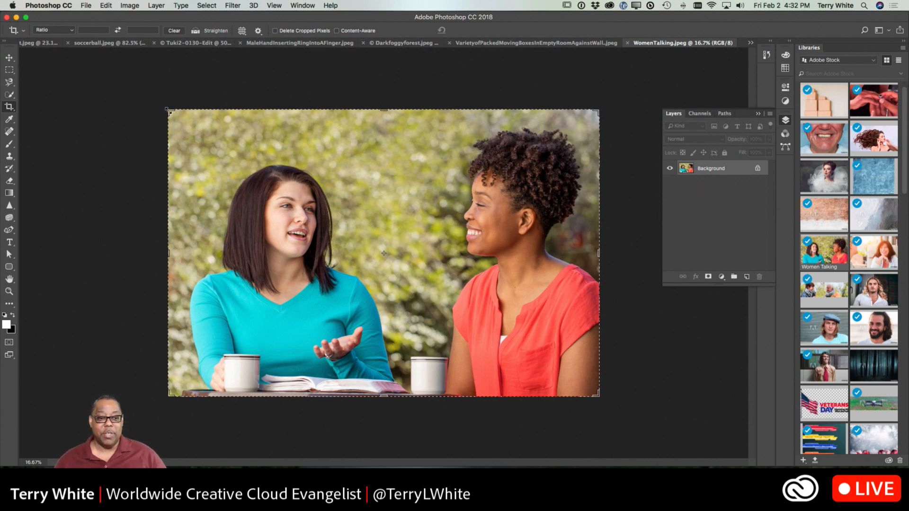
left_click_drag(595, 249, 504, 266)
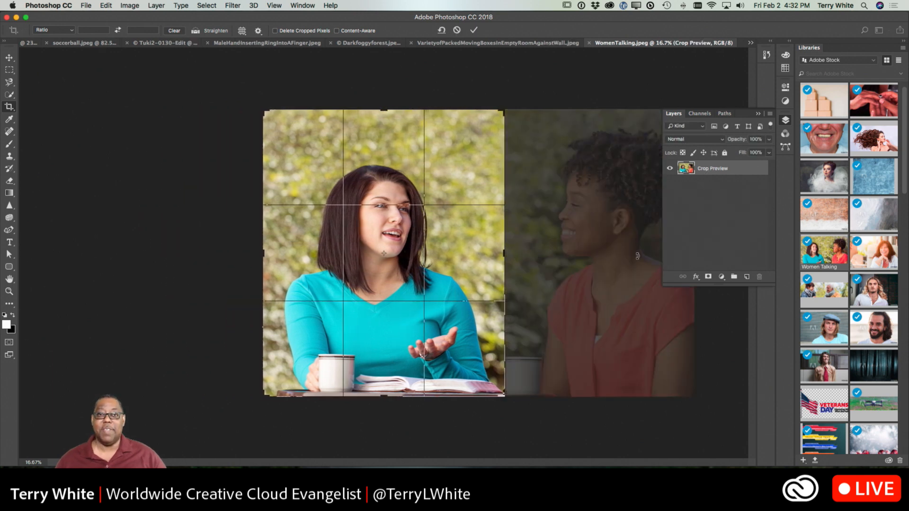
left_click(473, 29)
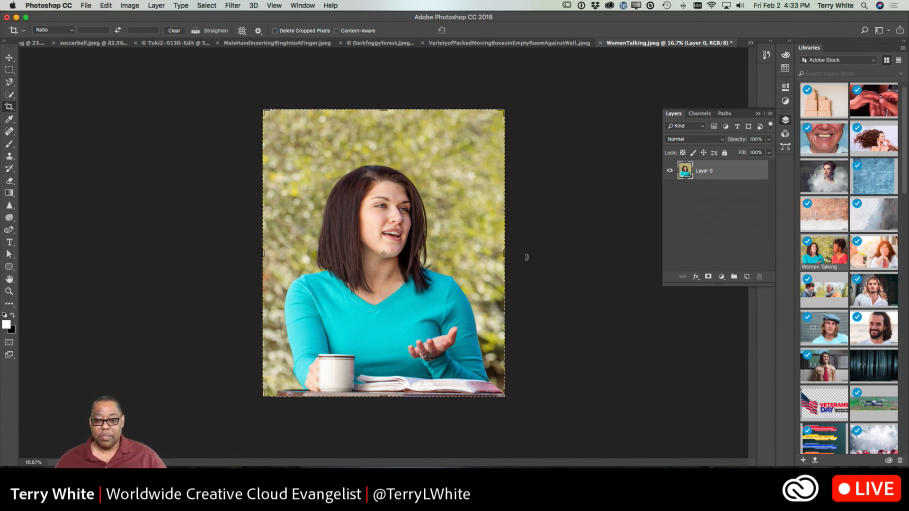
Step: Extend the crop back to the photo's full width to restore the woman in coral, and apply it
left_click_drag(503, 251, 598, 252)
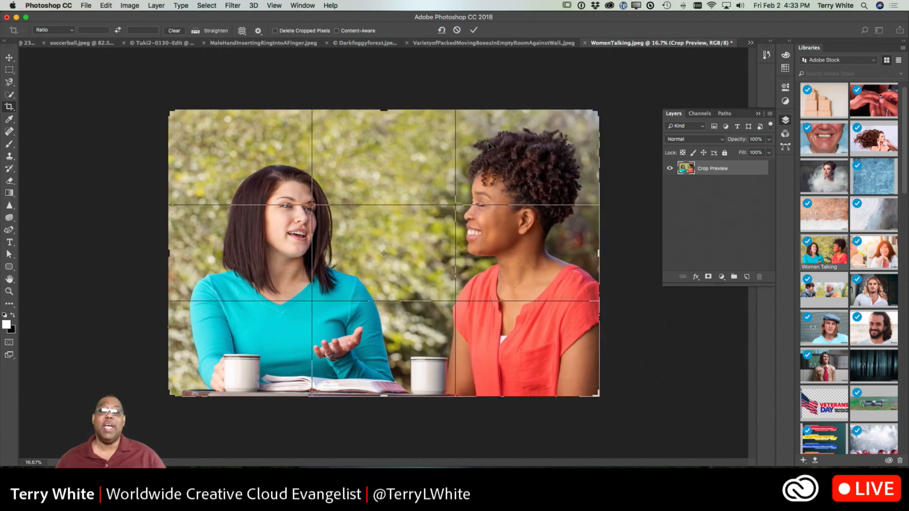
left_click(473, 30)
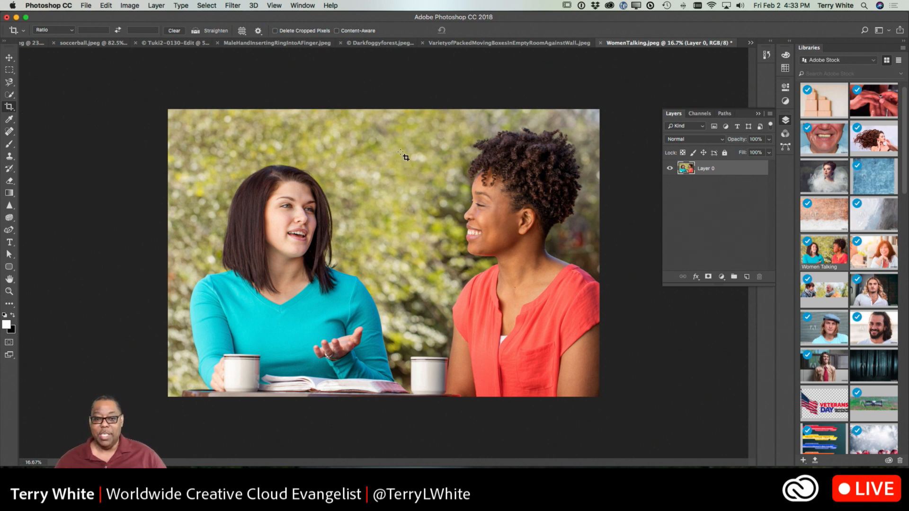
Step: Crop the photo to the woman in coral and her mug, trimming slightly above her hair, and undo the crop
left_click_drag(388, 112, 602, 410)
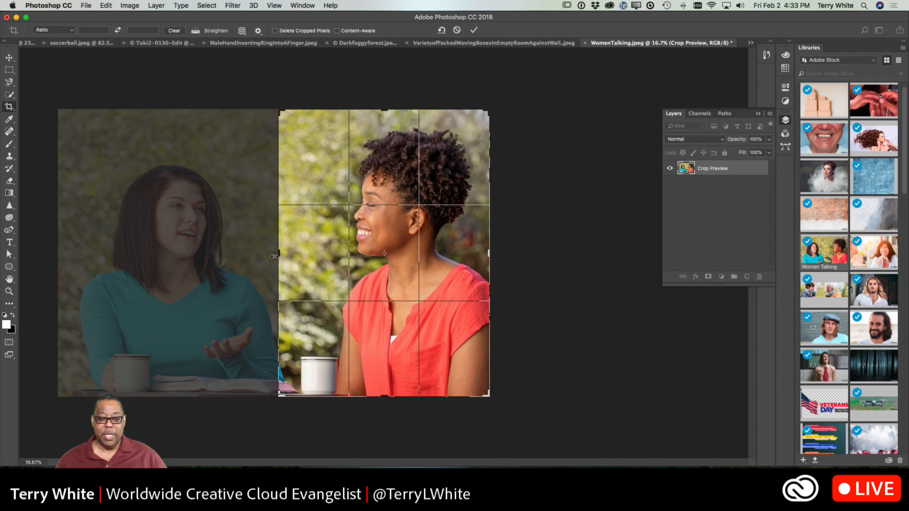
left_click_drag(279, 253, 289, 252)
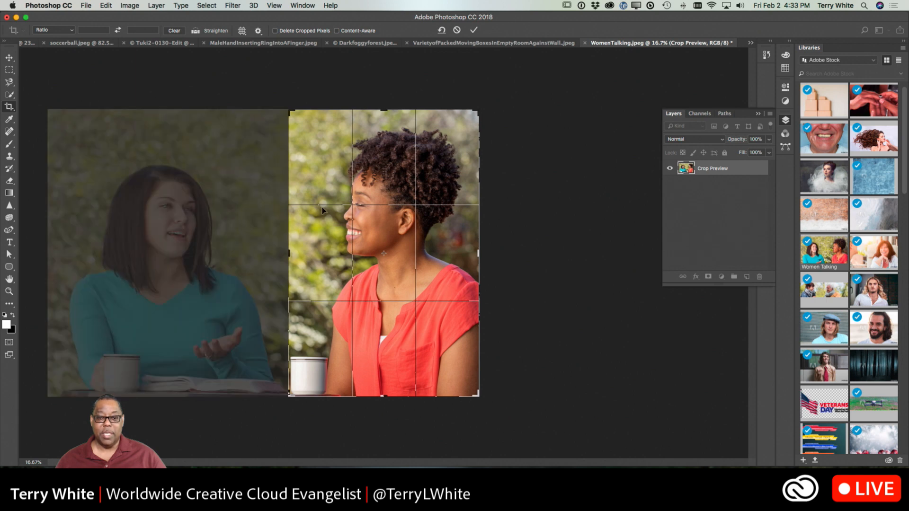
left_click_drag(386, 113, 386, 115)
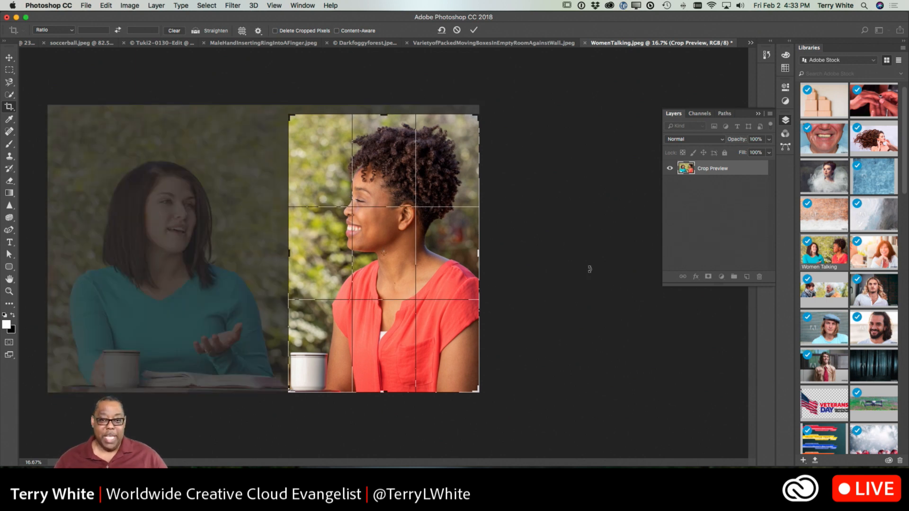
left_click(474, 31)
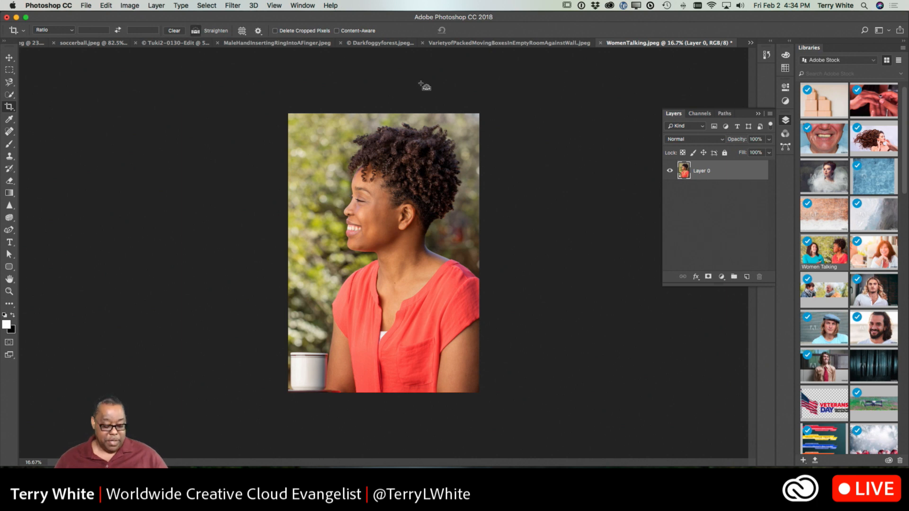
key("super+z")
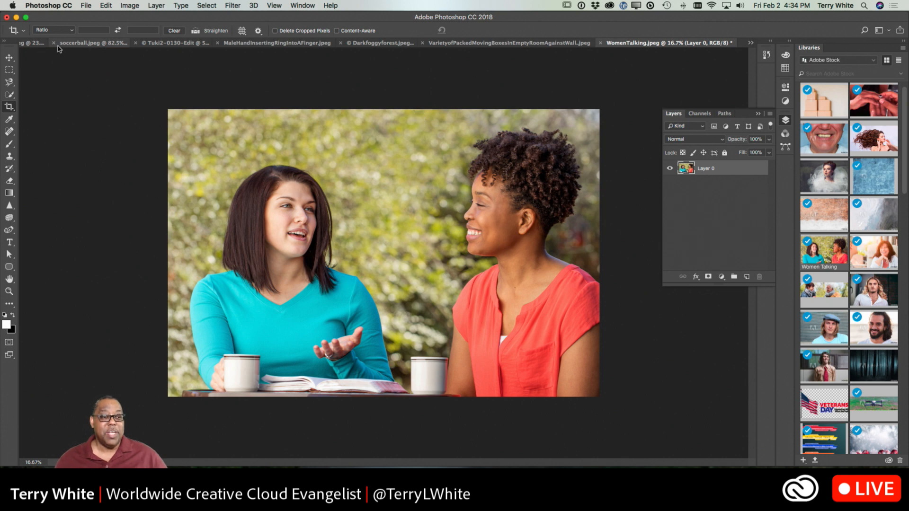
Step: Crop the photo to 16 : 9 with both women's heads in frame, and return to an unconstrained ratio and the full photo
left_click(71, 31)
left_click(70, 31)
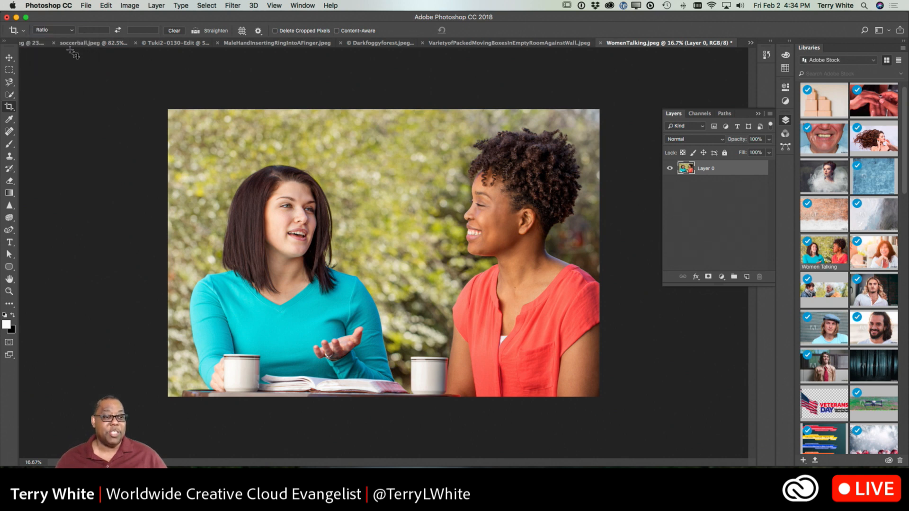
left_click(70, 30)
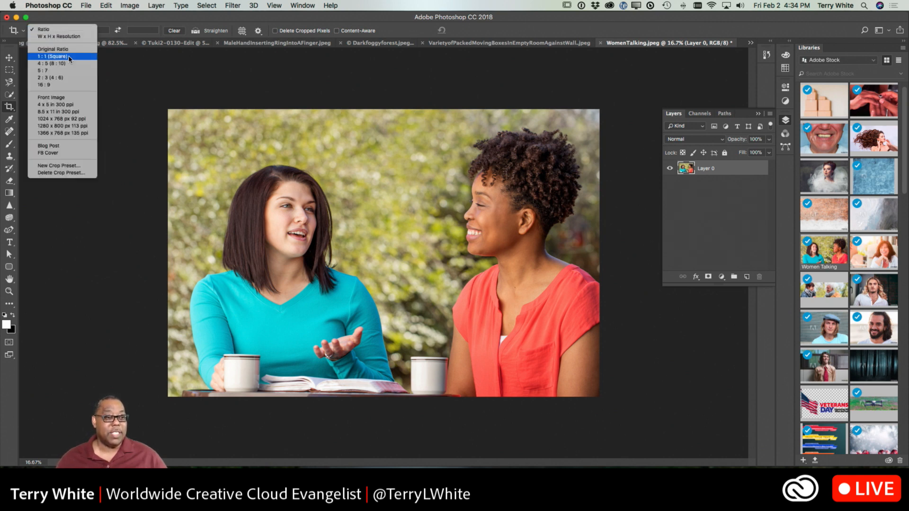
left_click(69, 85)
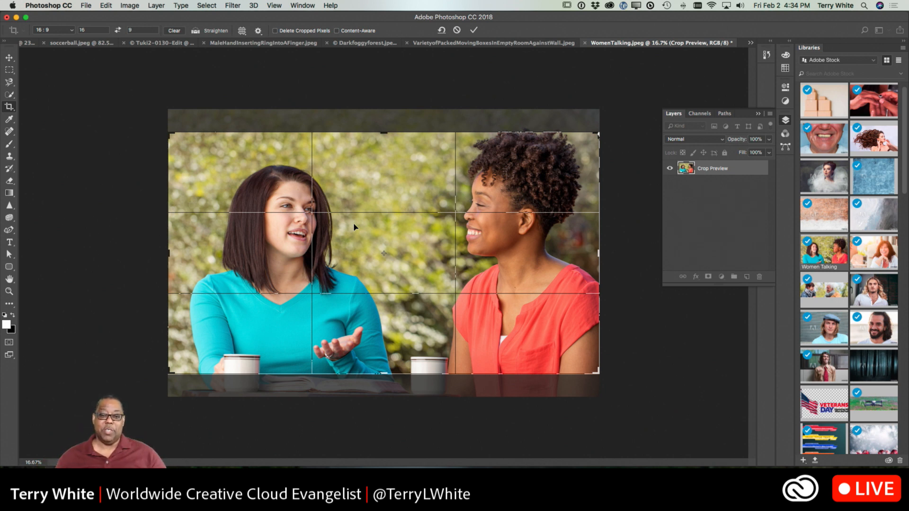
mouse_move(347, 232)
left_mouse_down()
mouse_move(345, 254)
mouse_move(346, 219)
left_mouse_up()
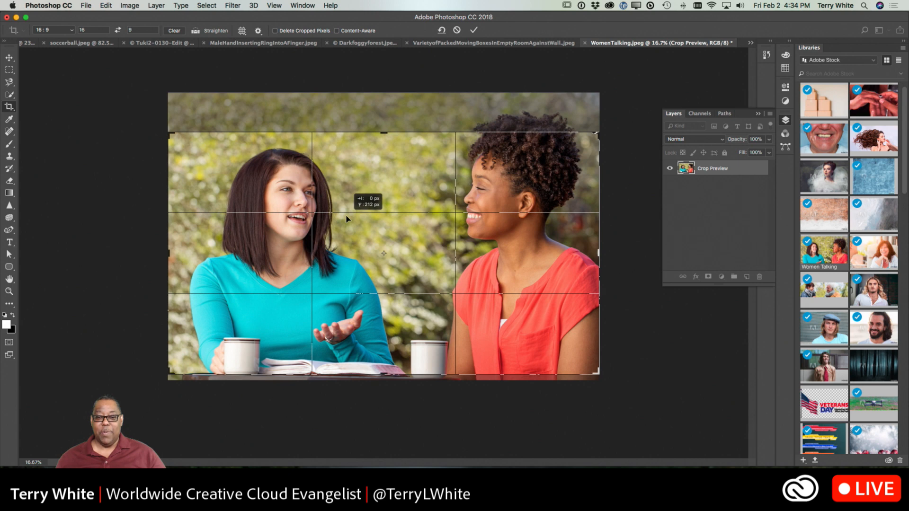
left_click_drag(346, 218, 345, 240)
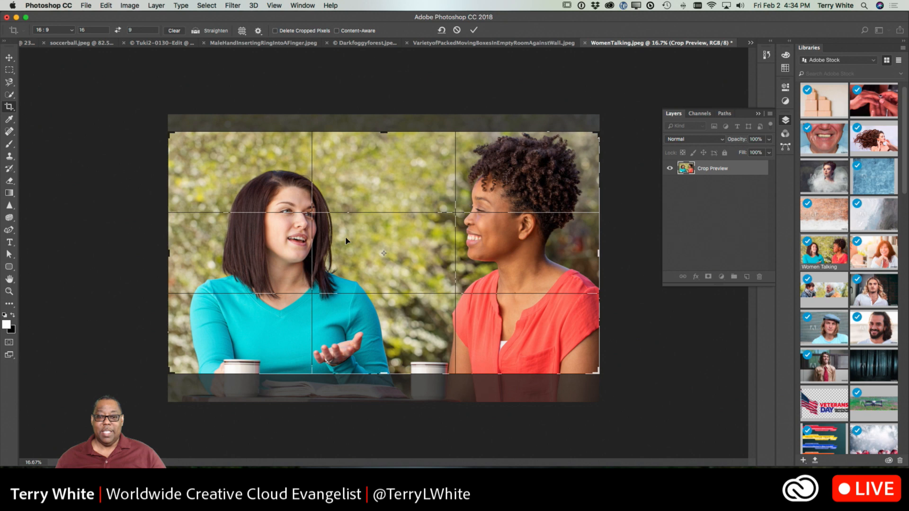
left_click(473, 29)
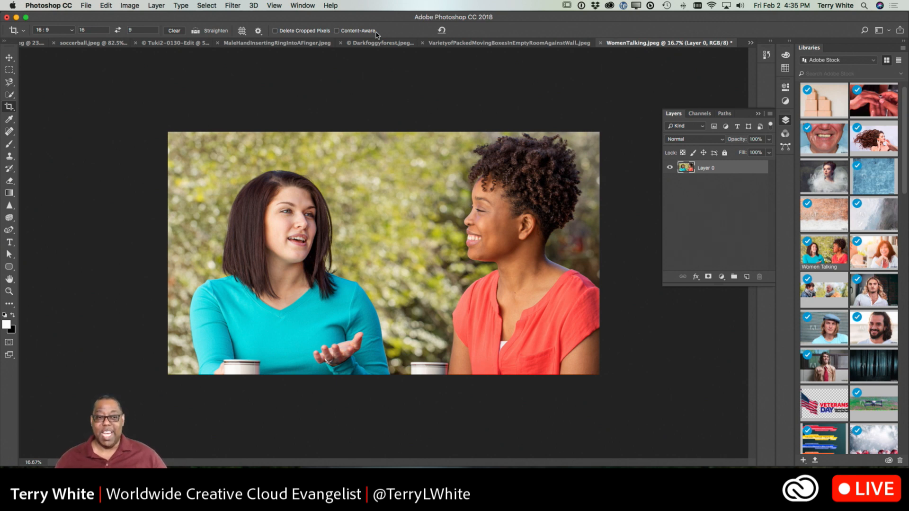
left_click(174, 32)
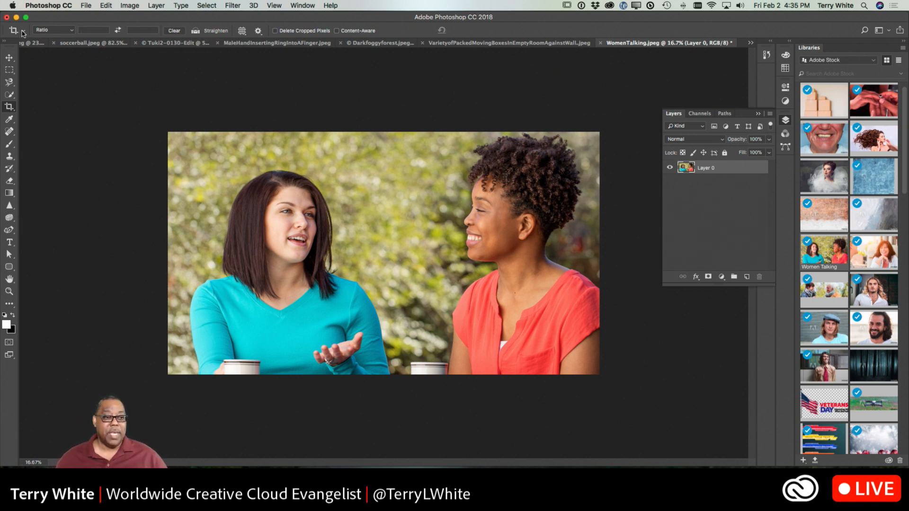
key("Escape")
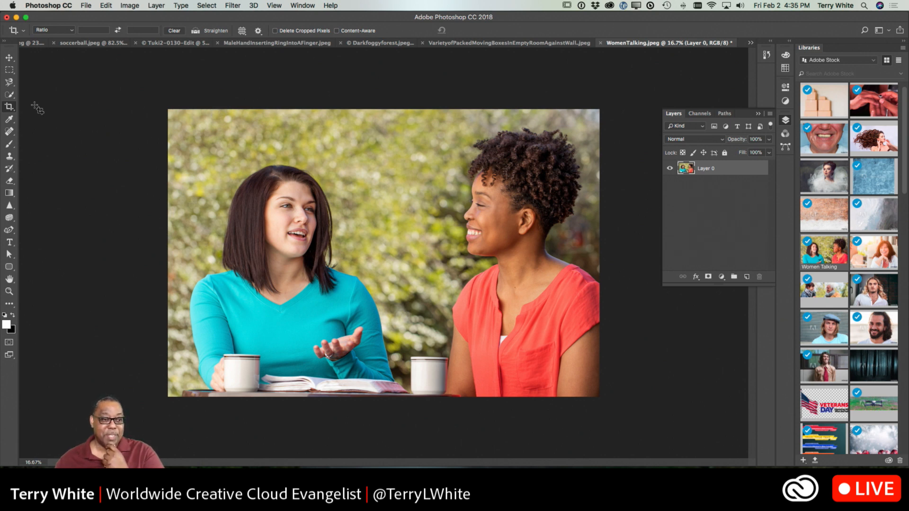
Step: Extend the canvas above the photo with Content-Aware off, apply the crop, and undo it
left_click(9, 106)
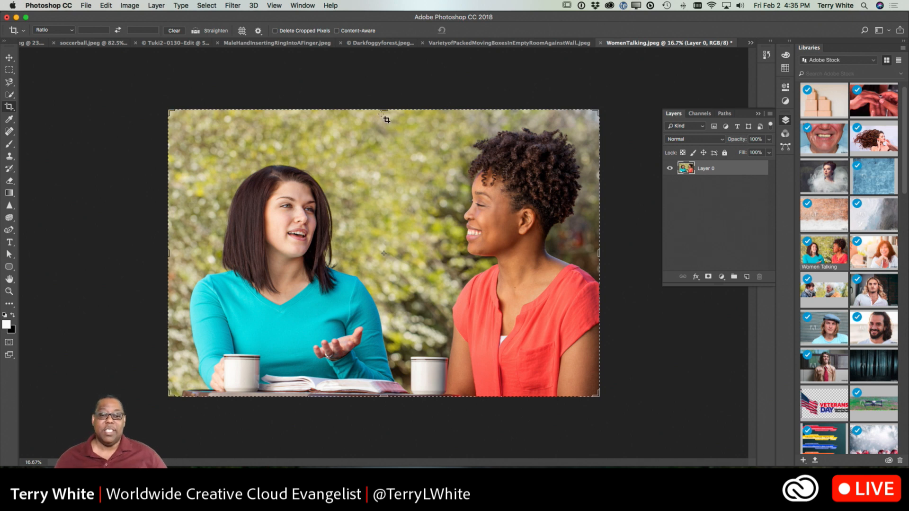
left_click_drag(383, 109, 387, 60)
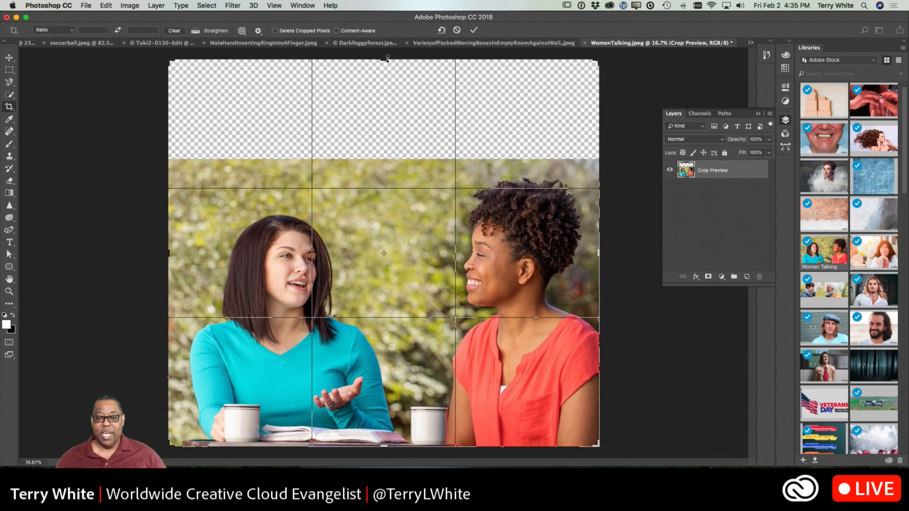
left_click(473, 30)
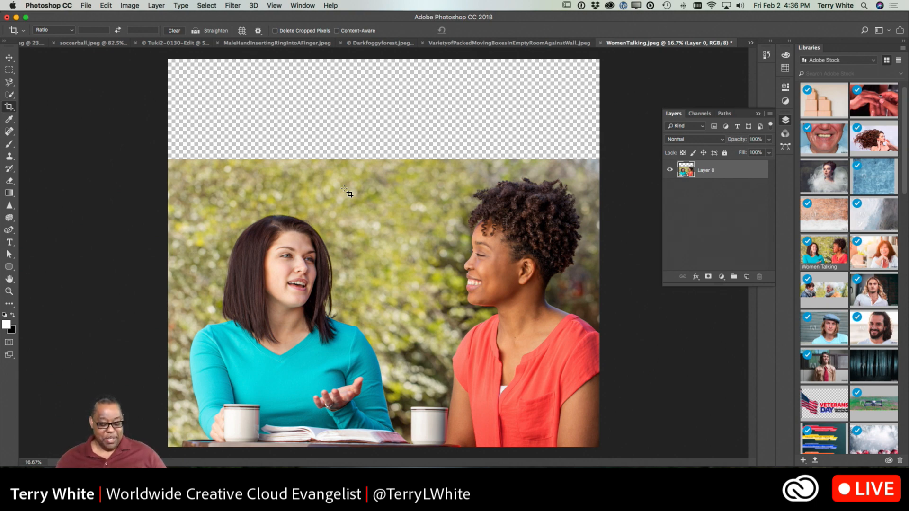
key("super+z")
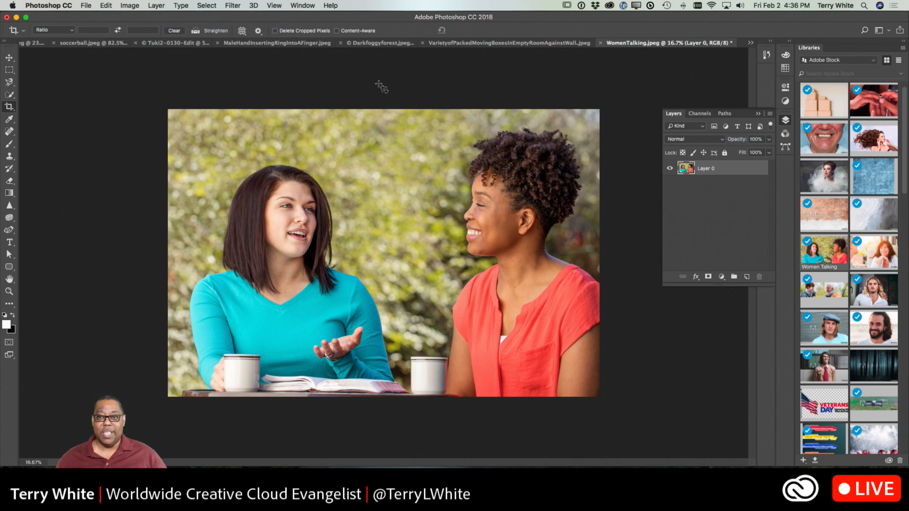
Step: Turn on Content-Aware for the Crop tool and extend the canvas moderately above the photo, applying the crop
left_click(337, 31)
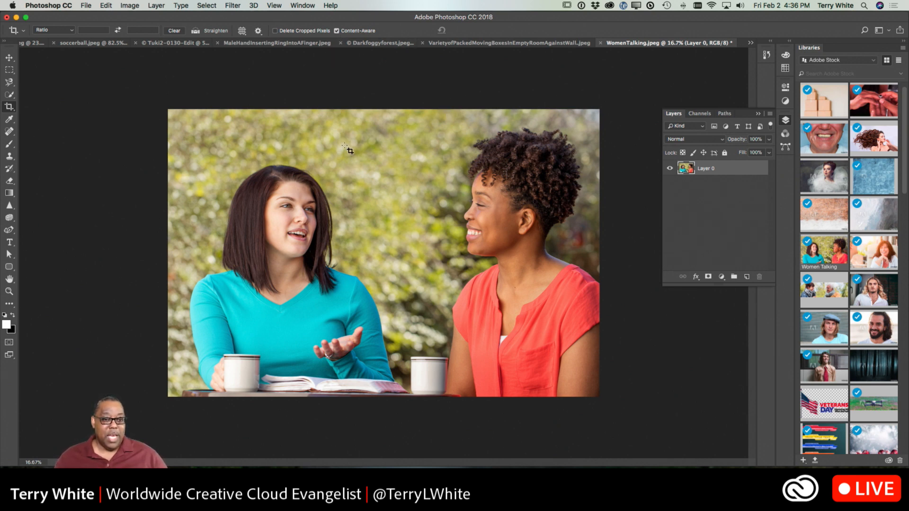
left_click(312, 153)
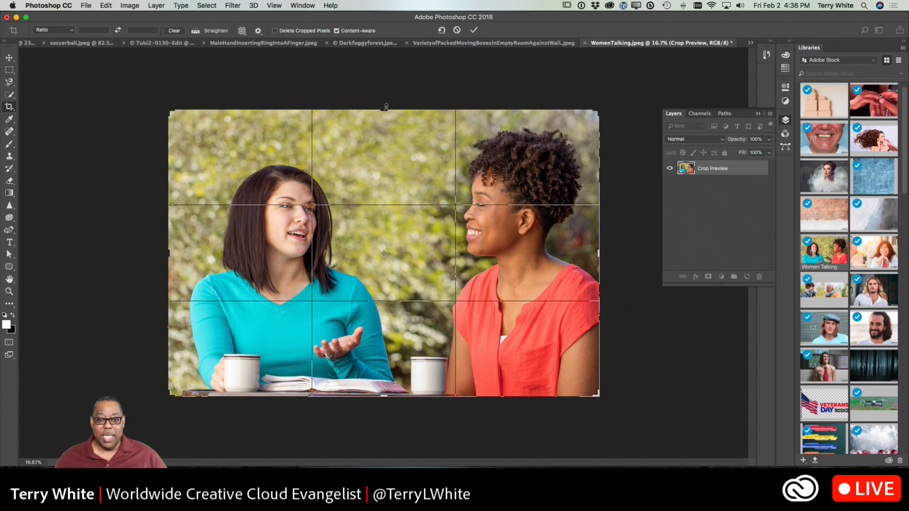
left_click_drag(384, 110, 386, 79)
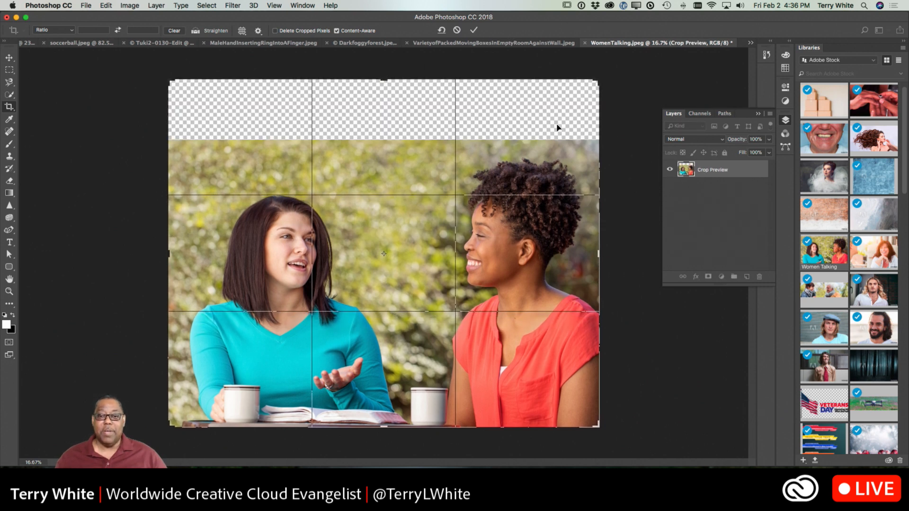
left_click(473, 30)
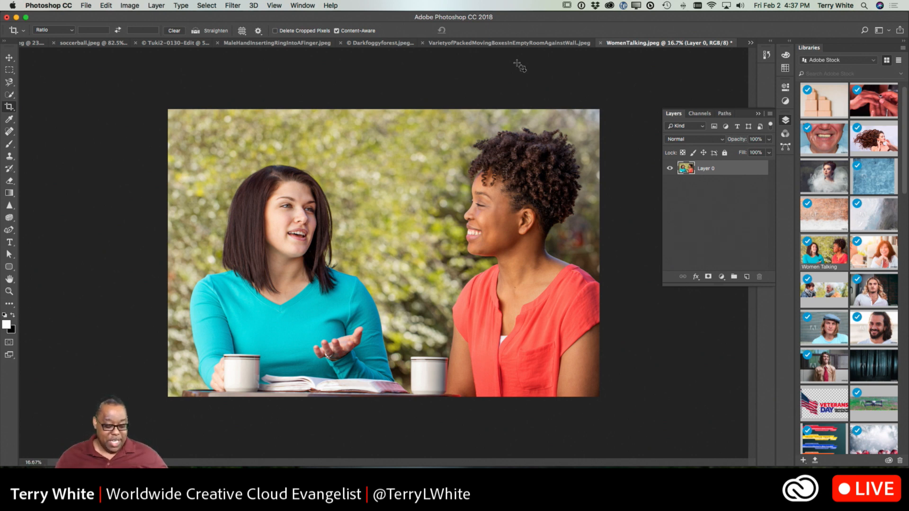
Step: Extend the canvas beyond the teal woman's side of the photo with Content-Aware crop, and undo the extension
left_click(392, 174)
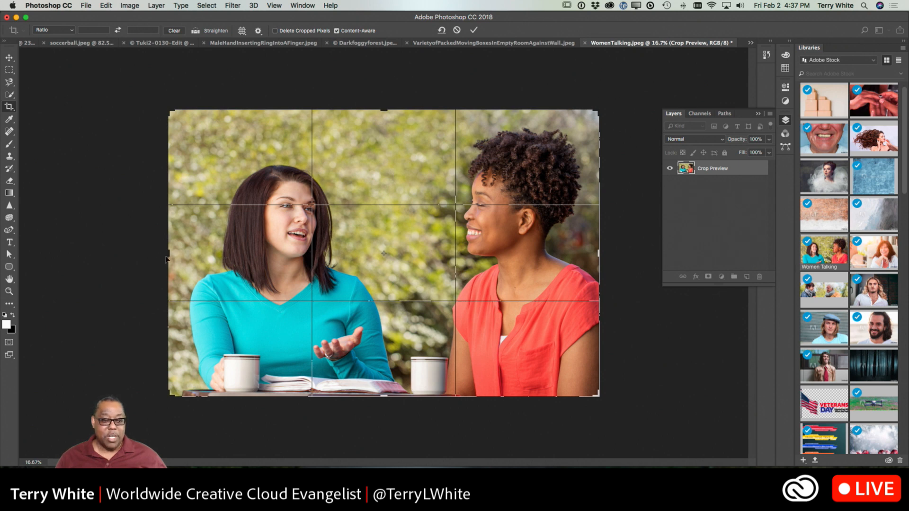
left_click_drag(163, 256, 133, 256)
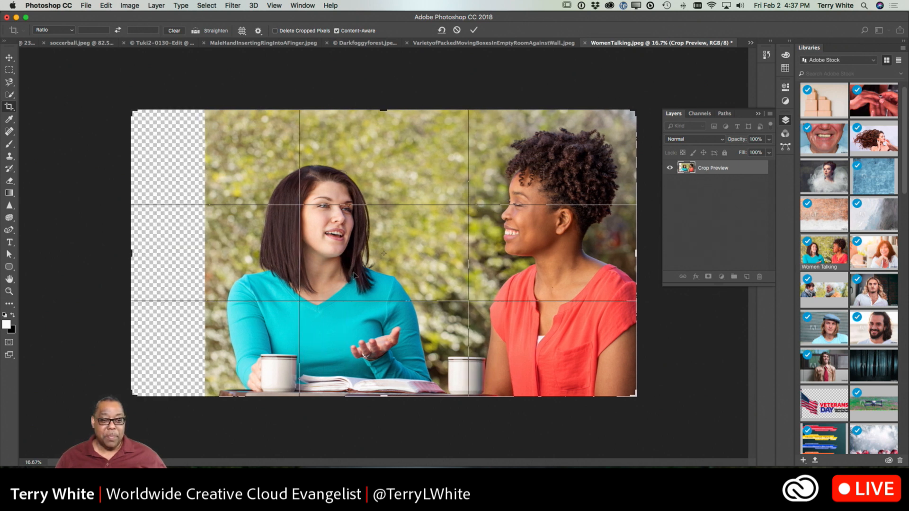
left_click(472, 29)
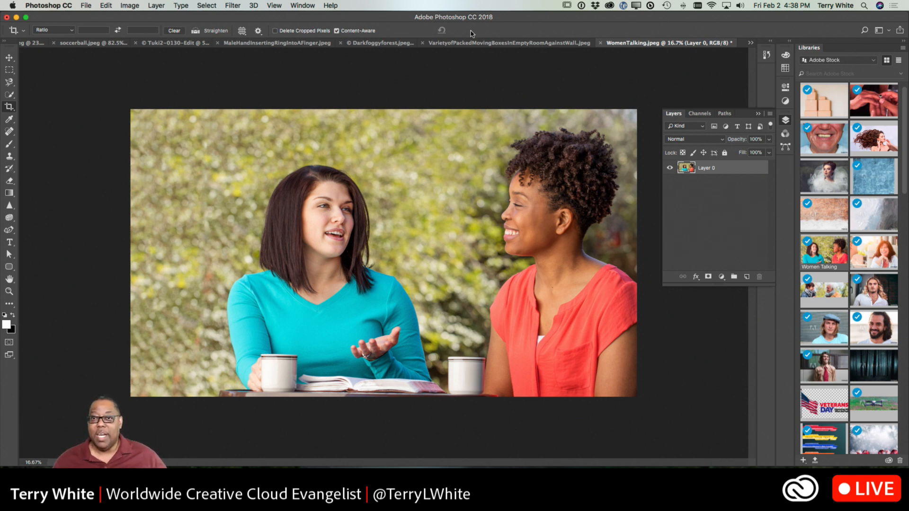
key("super+z")
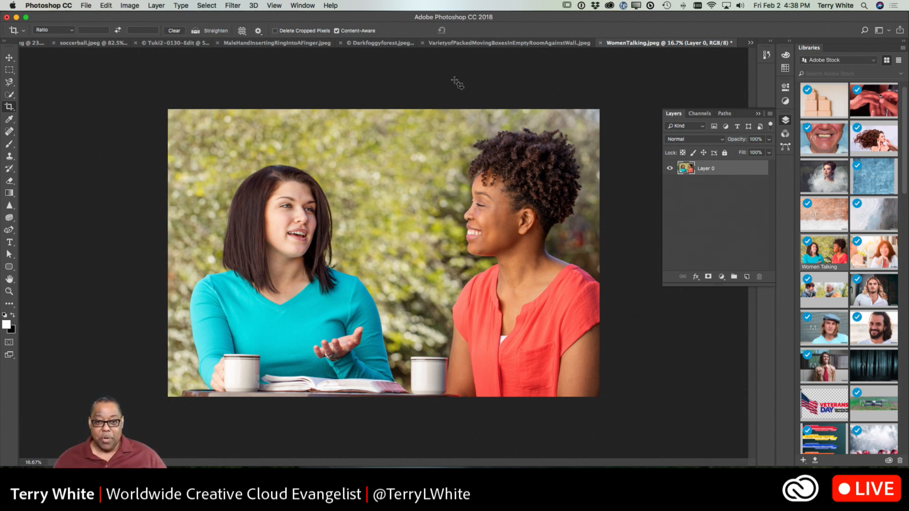
Step: Extend the canvas well above both women's heads and apply the Content-Aware crop
left_click(379, 120)
left_click_drag(382, 108, 391, 66)
left_click(473, 30)
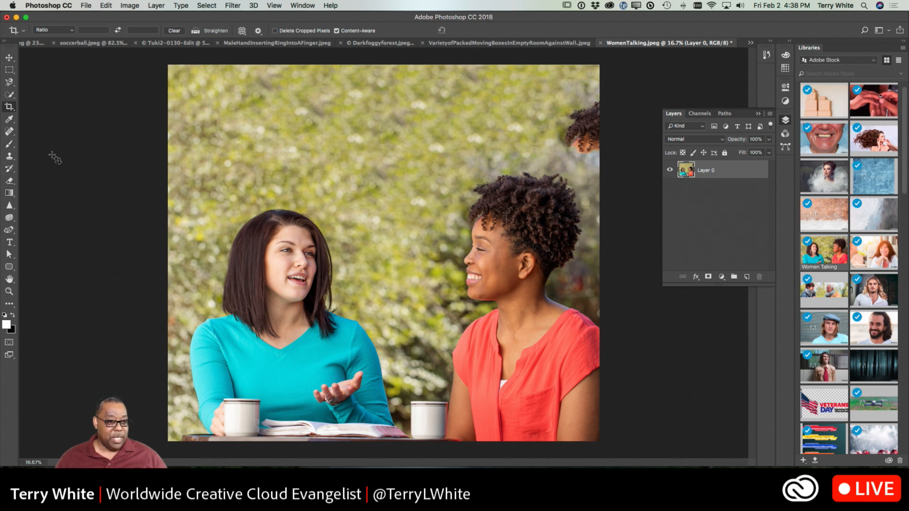
Step: Patch out the stray piece of duplicated hair at the photo's upper right edge using nearby foliage, and deselect
left_click(9, 131)
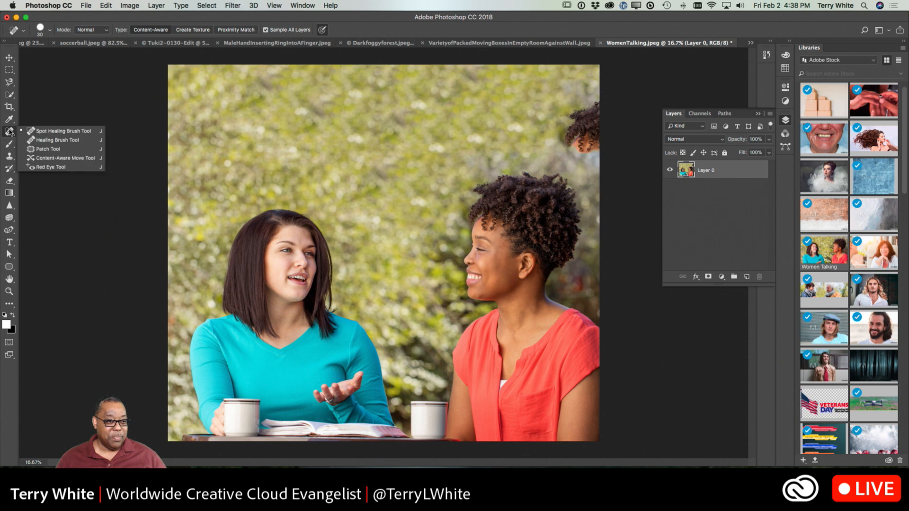
left_click(38, 148)
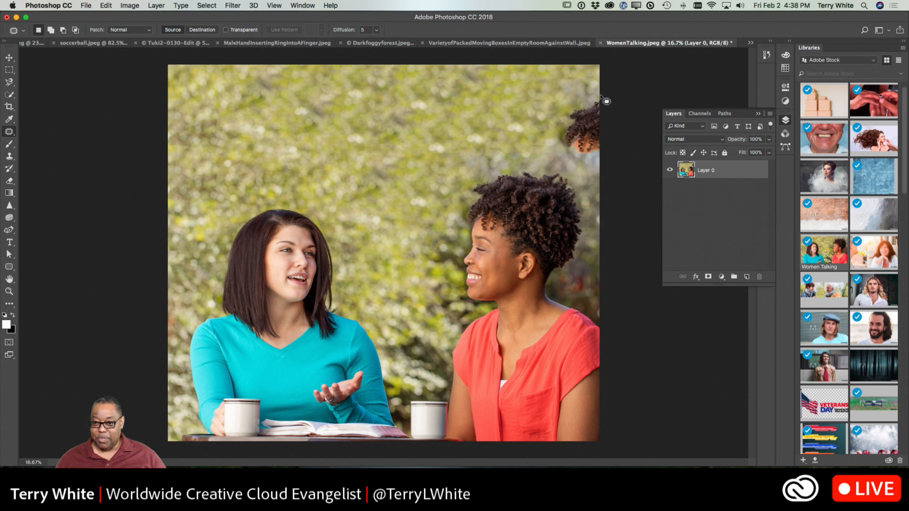
mouse_move(600, 97)
left_mouse_down()
mouse_move(565, 107)
mouse_move(557, 139)
mouse_move(590, 158)
mouse_move(613, 119)
left_mouse_up()
left_click_drag(586, 146, 551, 121)
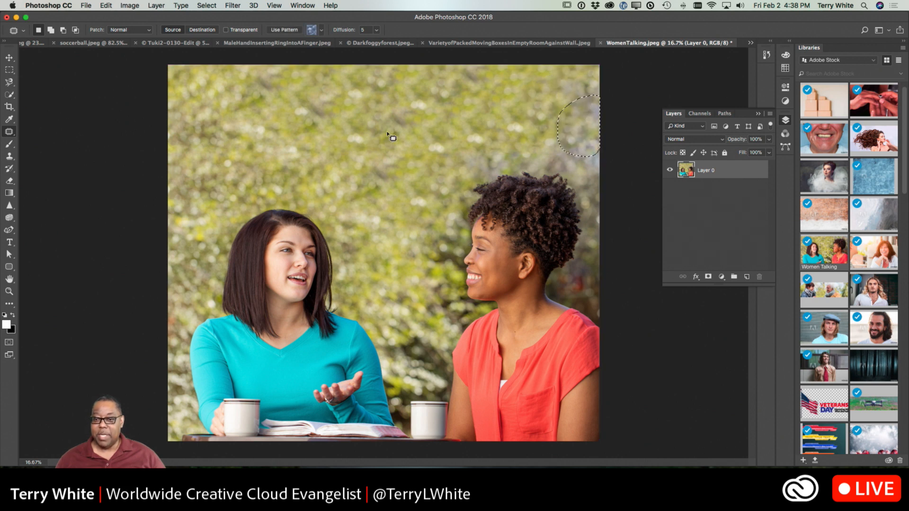
key("super+d")
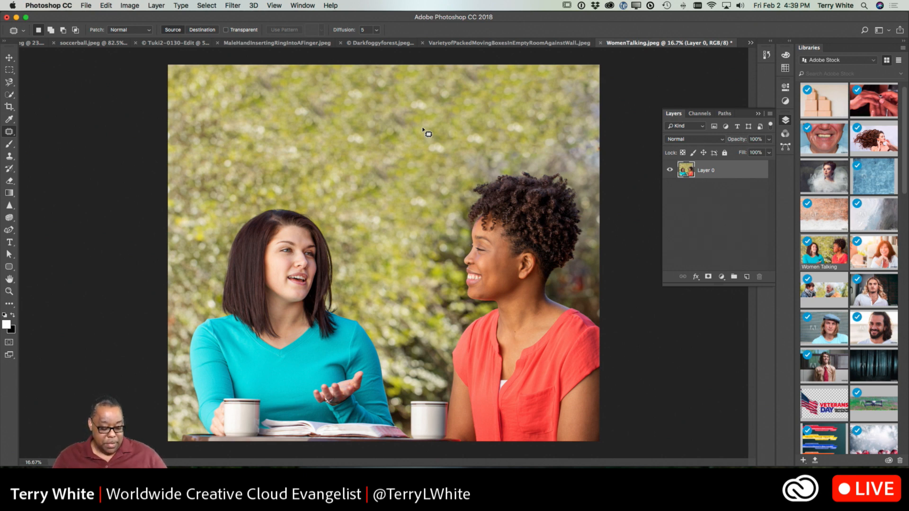
Step: Undo the hair patch and the Content-Aware canvas extension to restore the original photo framing
key("super+z")
key("super+z")
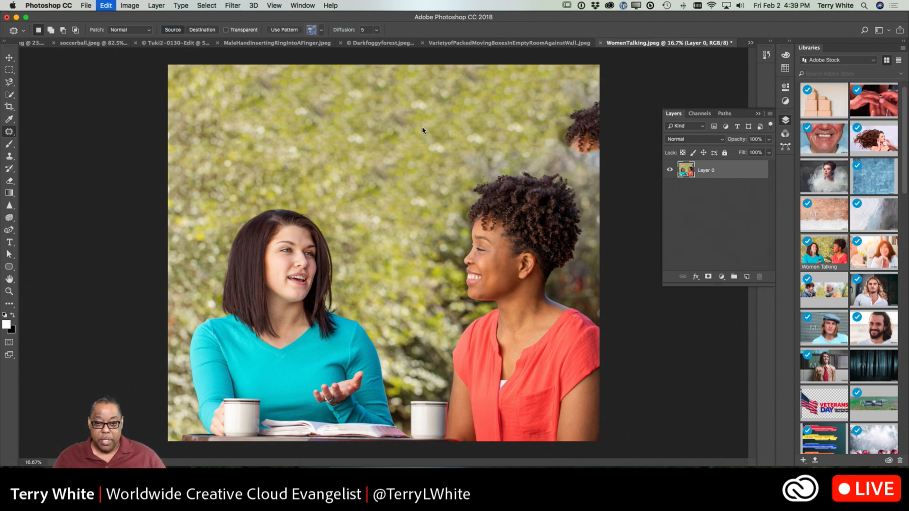
key("super+alt+z")
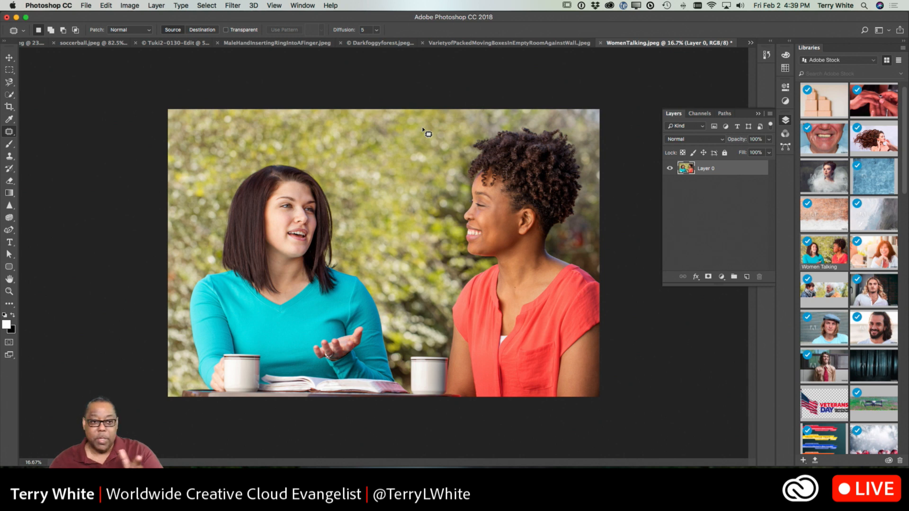
Step: Preview the Diagonal and Golden Ratio overlays on the full-photo crop frame, and switch back to Rule of Thirds
left_click(11, 104)
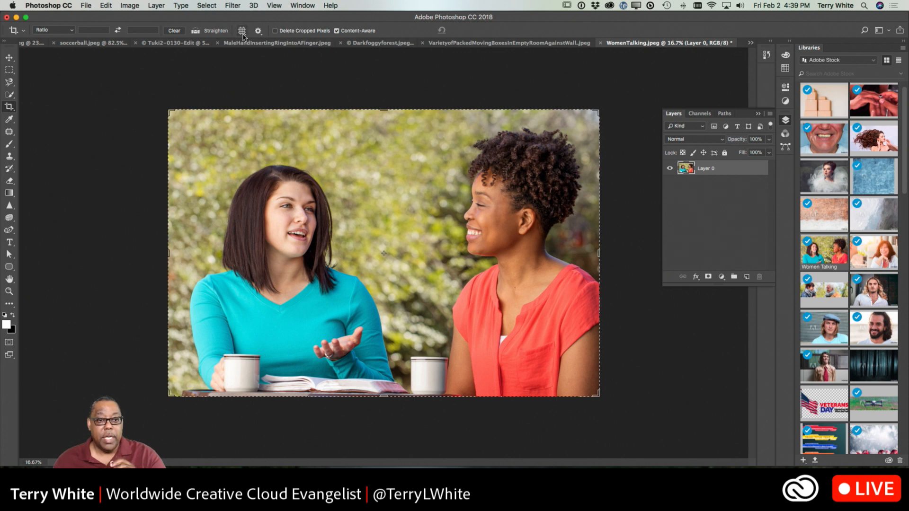
left_click(279, 167)
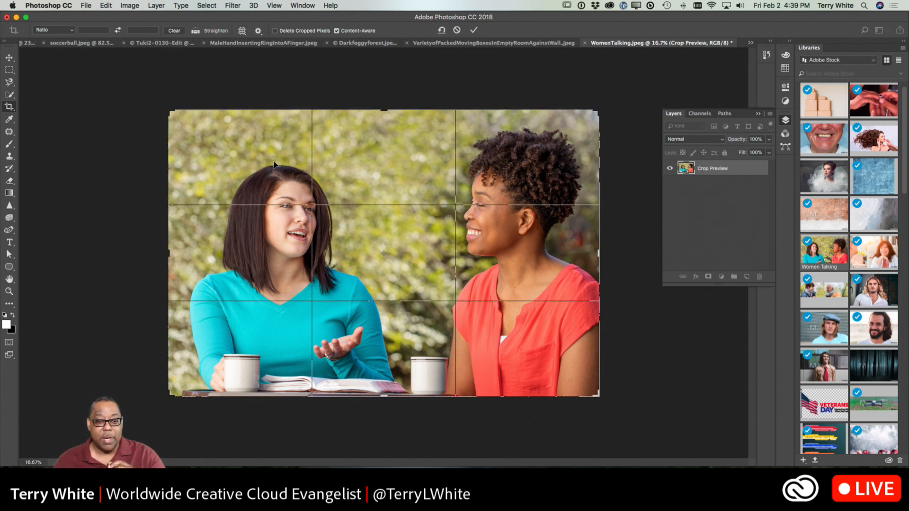
left_click(242, 31)
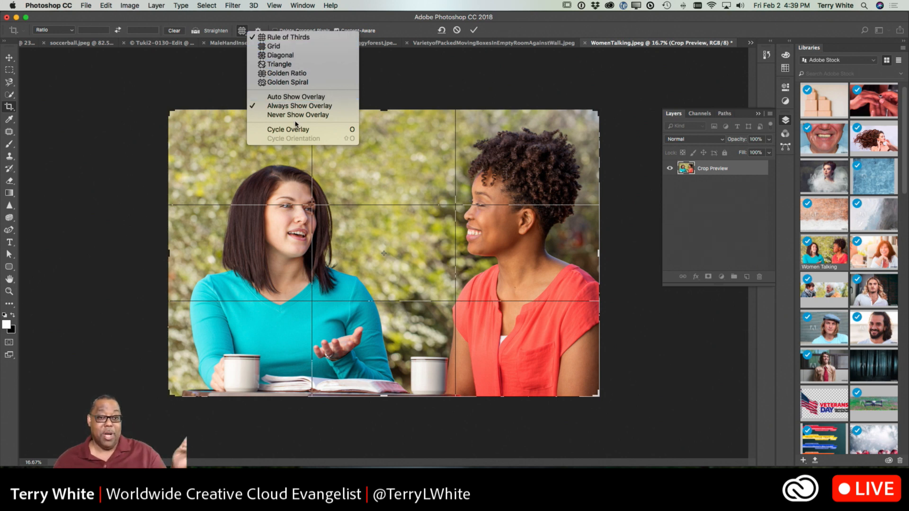
left_click(286, 56)
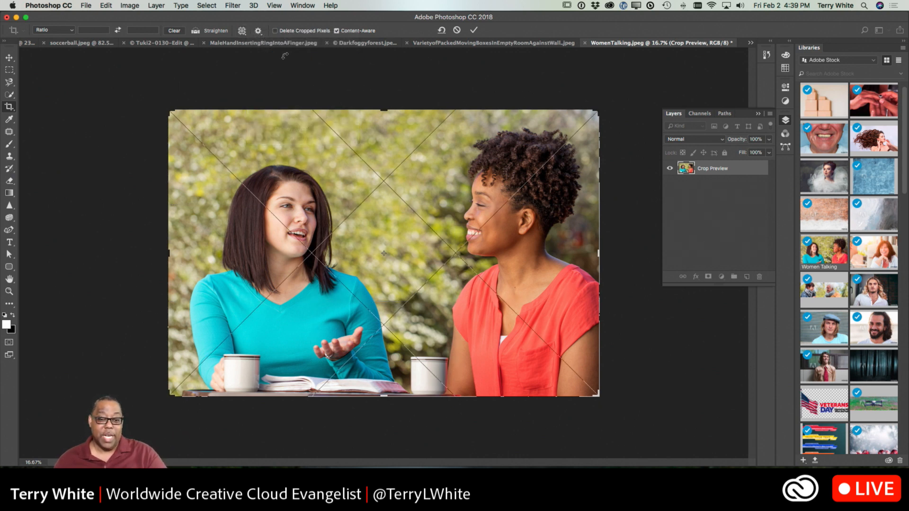
left_click(242, 32)
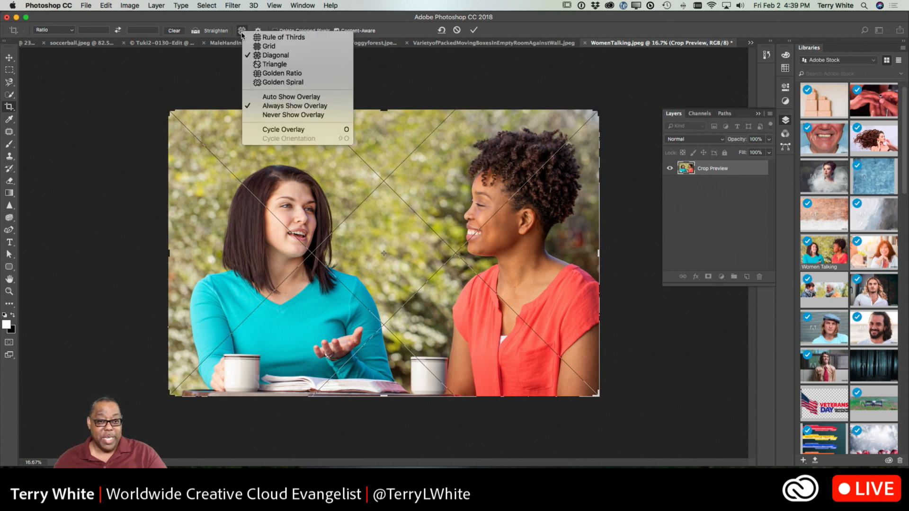
left_click(265, 73)
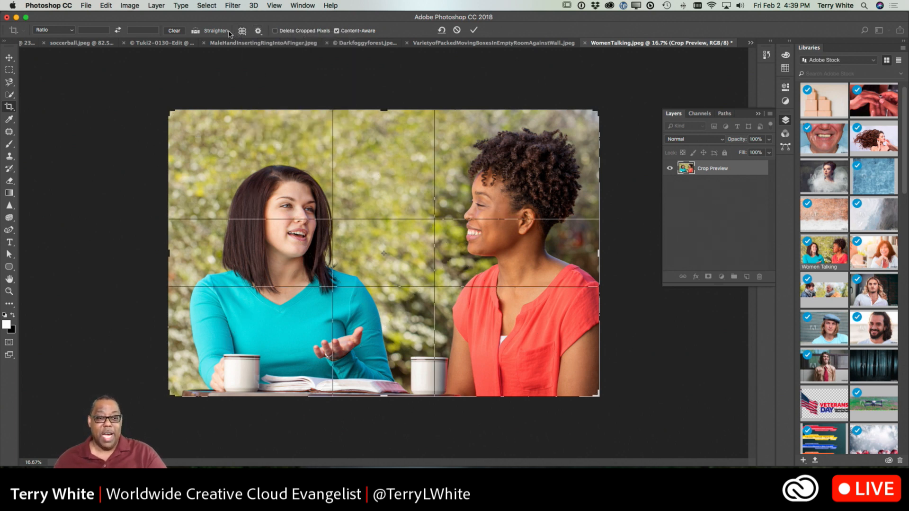
left_click(242, 31)
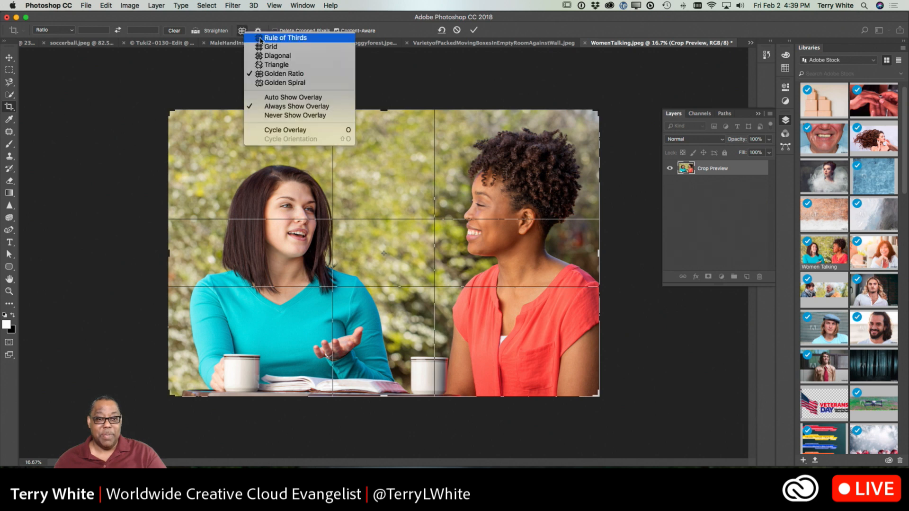
left_click(262, 38)
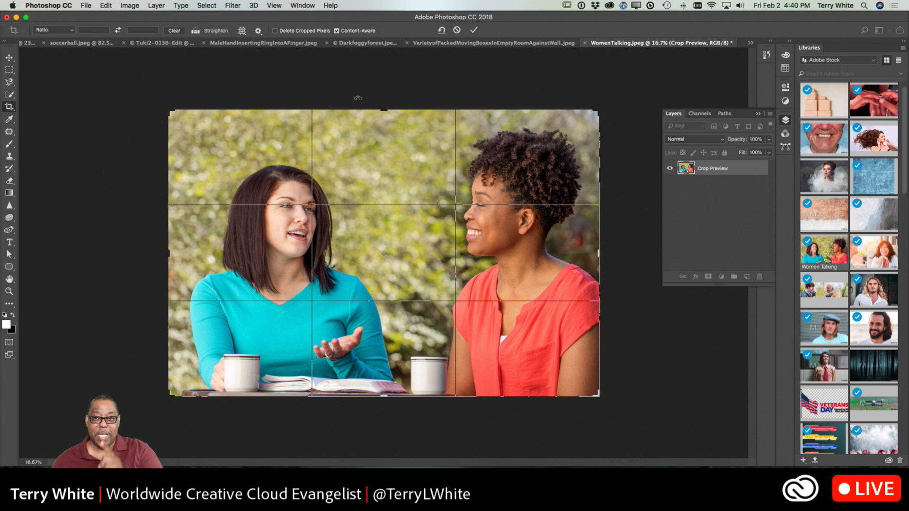
Step: Apply the crop frame to the women's photo and browse the CC Demo Files to the CA_Crop folder for opening an image
left_click(473, 32)
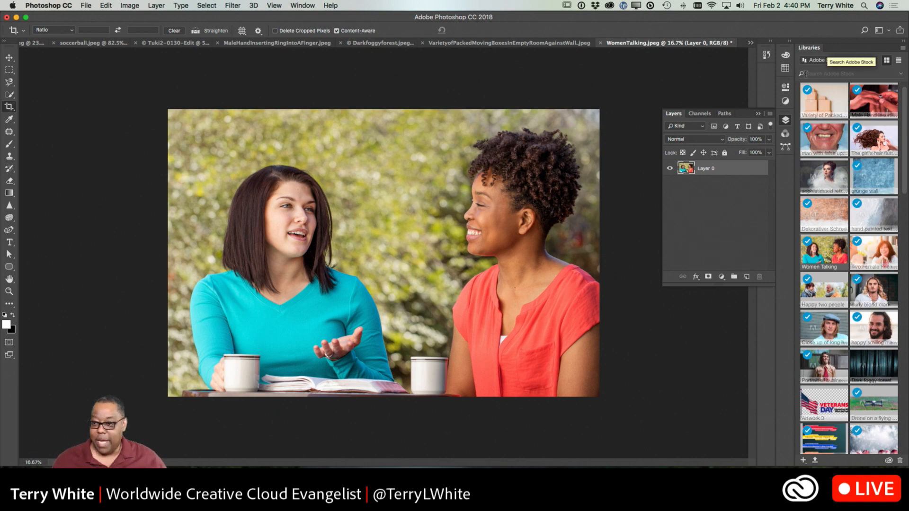
key("super+o")
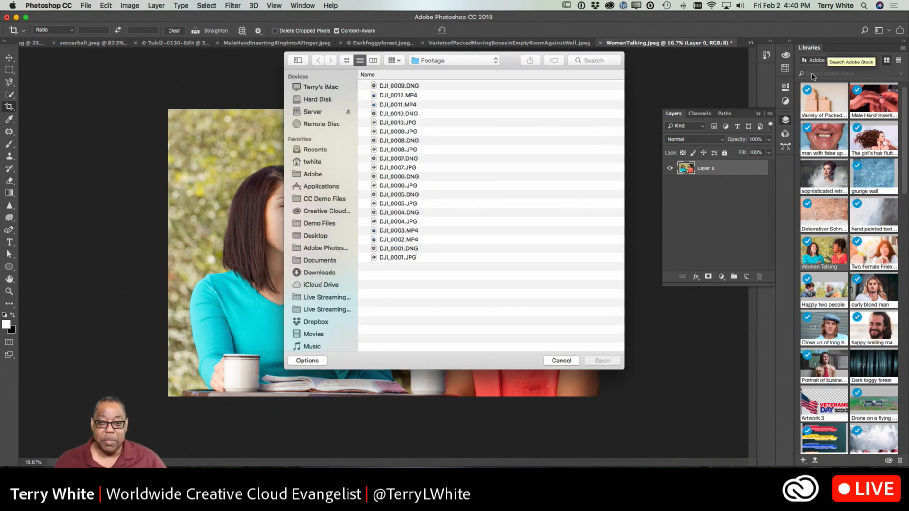
left_click(320, 199)
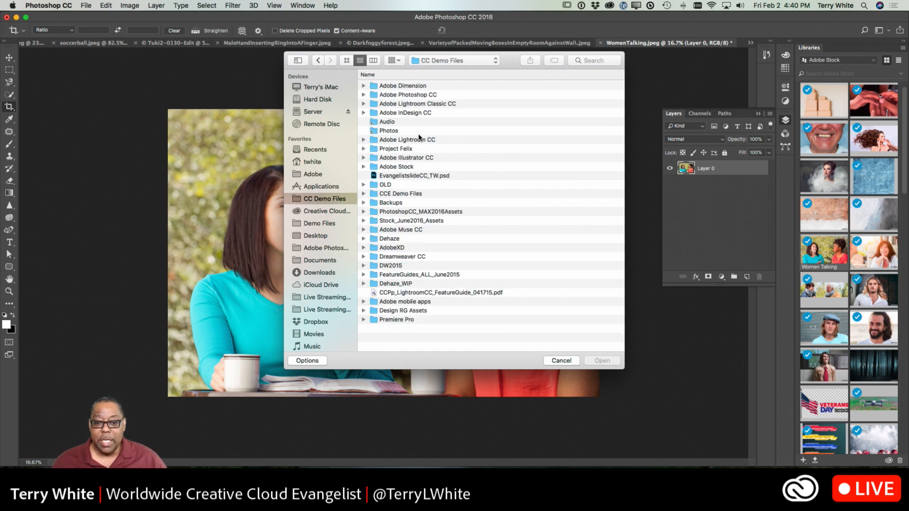
double_click(410, 95)
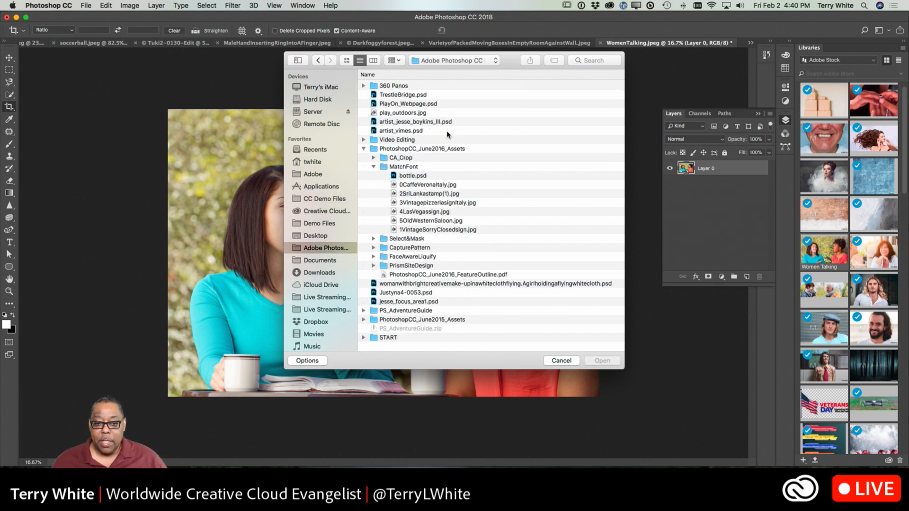
left_click(374, 158)
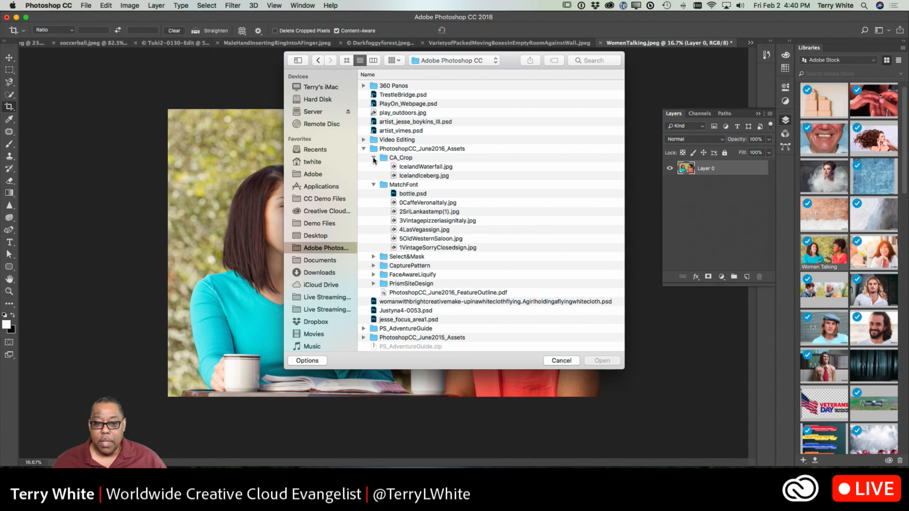
Step: Preview IcelandWaterfall.jpg and open it through Camera Raw without adjustments
left_click(401, 166)
key("space")
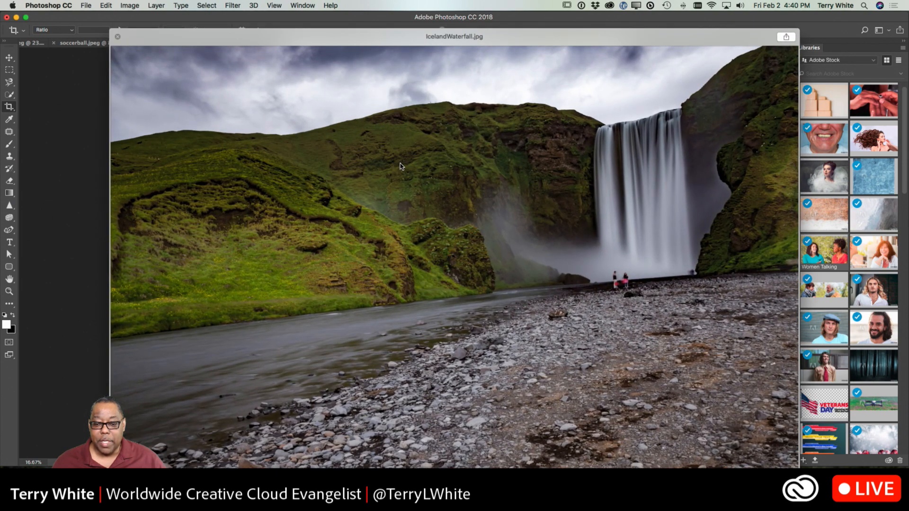
key("space")
double_click(400, 166)
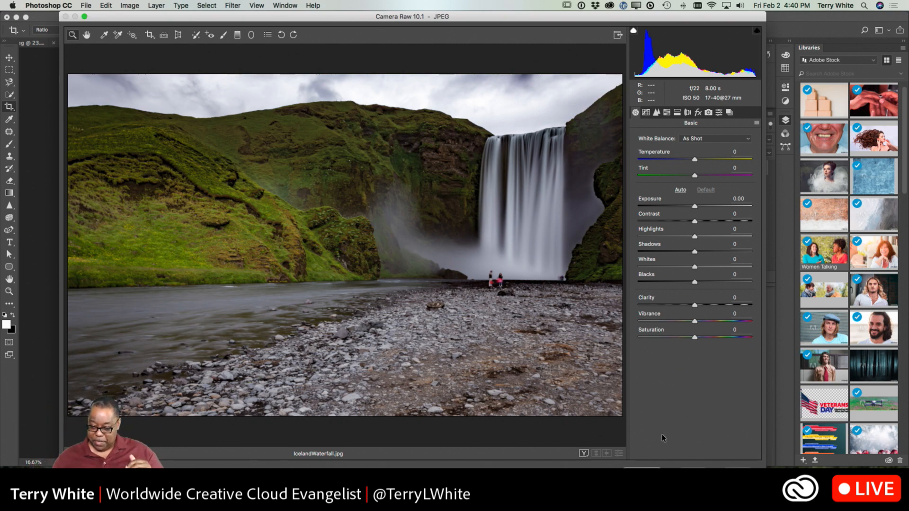
left_click(642, 473)
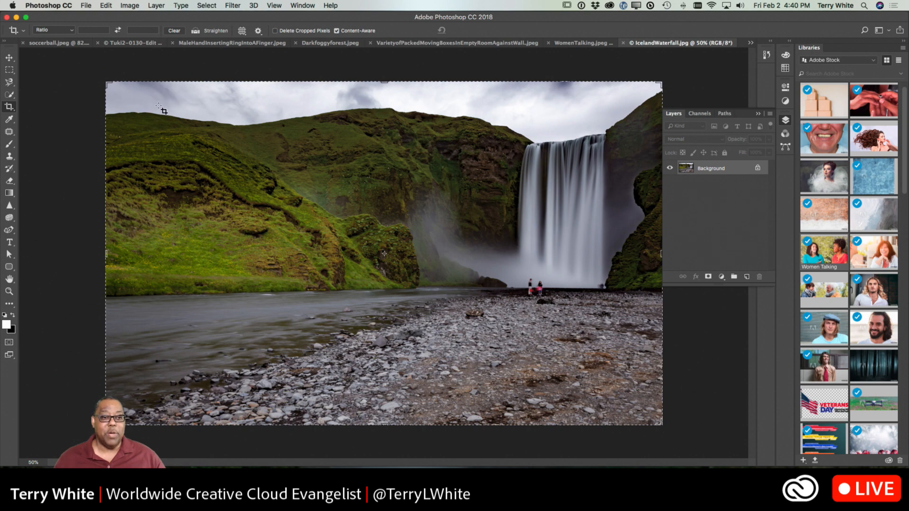
Step: Rotate the waterfall photo slightly clockwise to level the waterline, apply the Content-Aware crop, and undo it
mouse_move(96, 70)
left_mouse_down()
mouse_move(86, 78)
mouse_move(108, 70)
left_mouse_up()
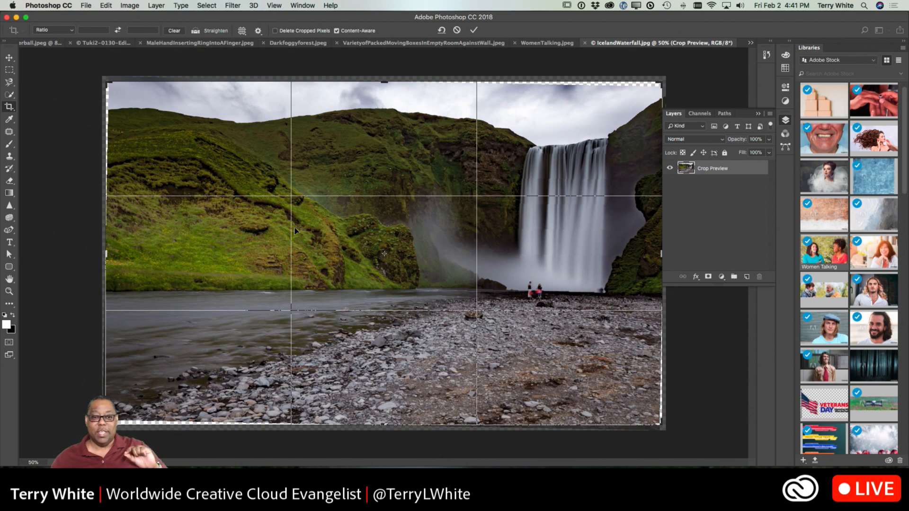
left_click(473, 30)
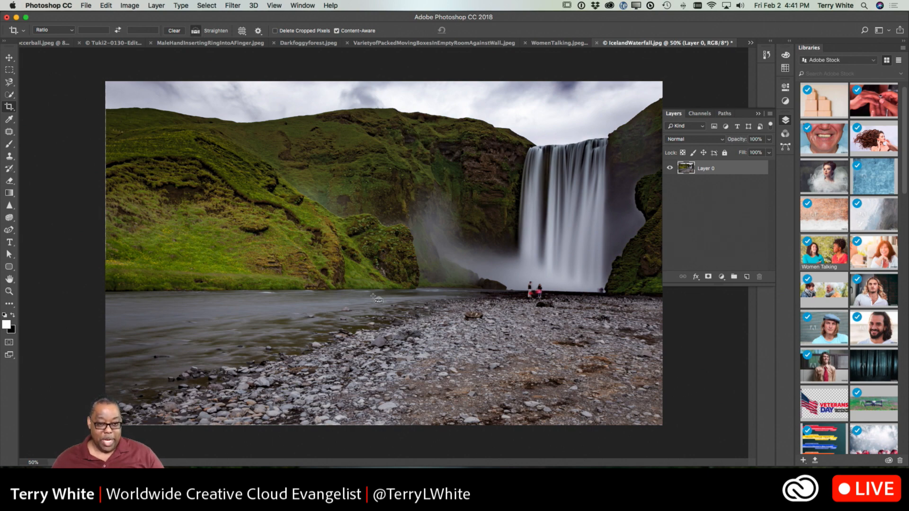
key("super+z")
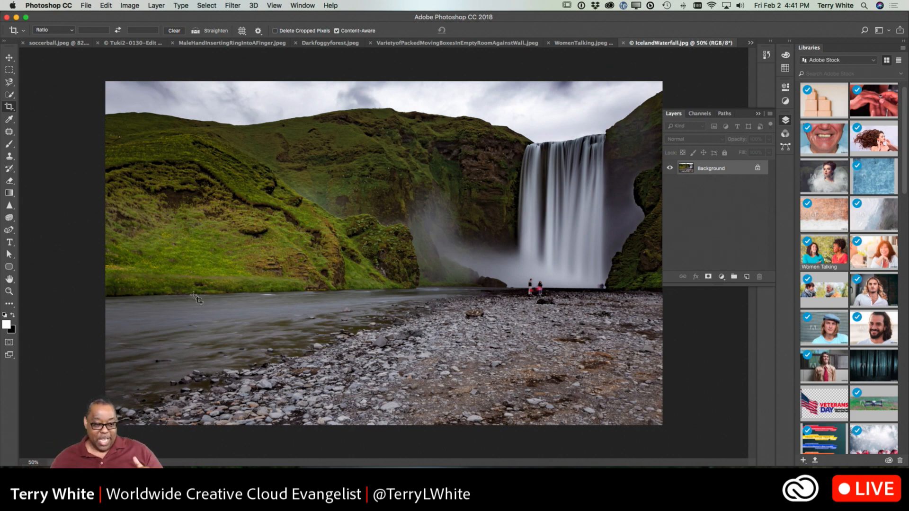
Step: Straighten the waterfall photo along the far shoreline with the Straighten tool and apply the Content-Aware crop
left_click_drag(171, 294, 360, 293)
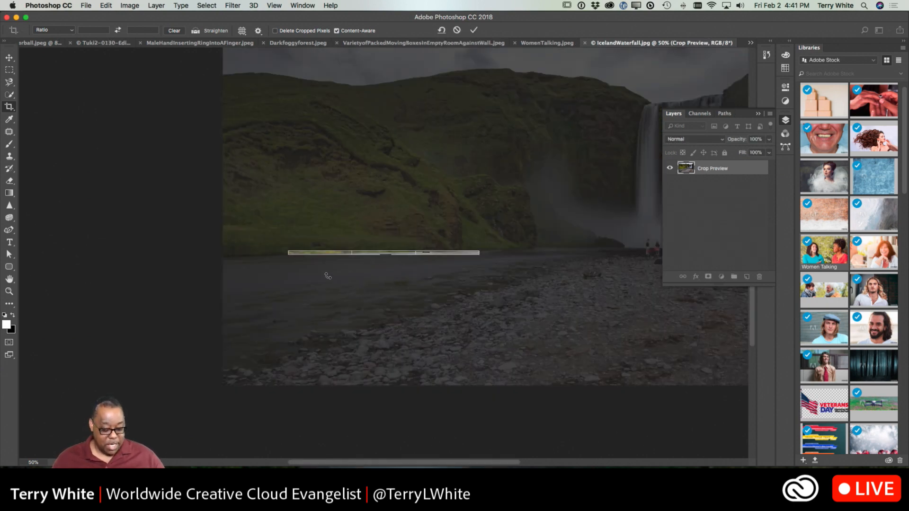
key("Escape")
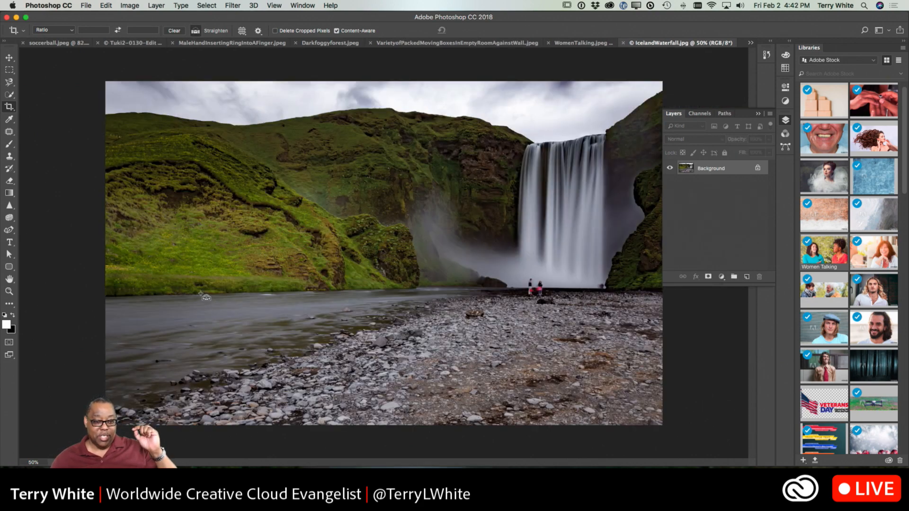
left_click_drag(202, 293, 411, 288)
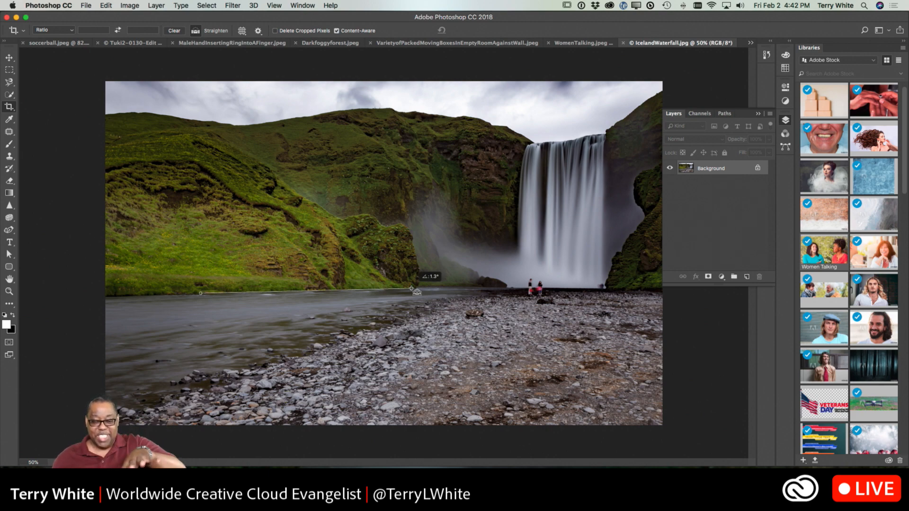
left_click_drag(411, 288, 411, 288)
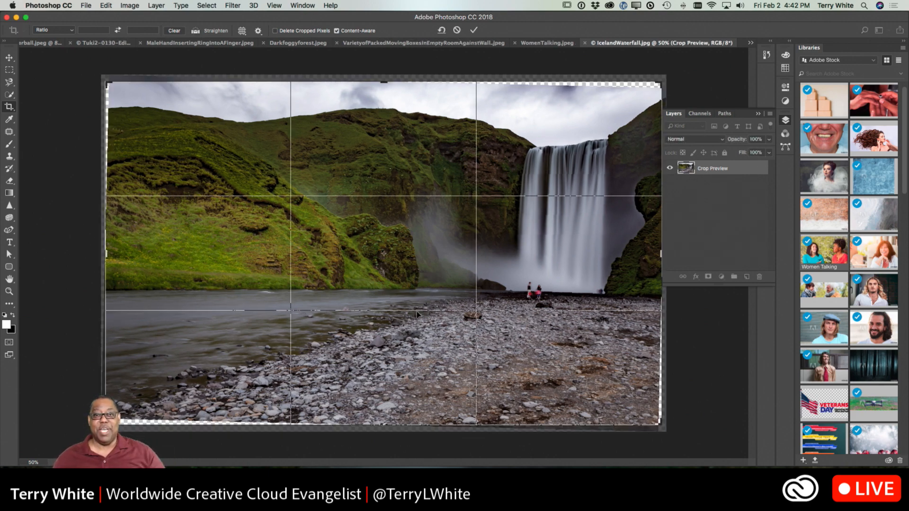
left_click(473, 30)
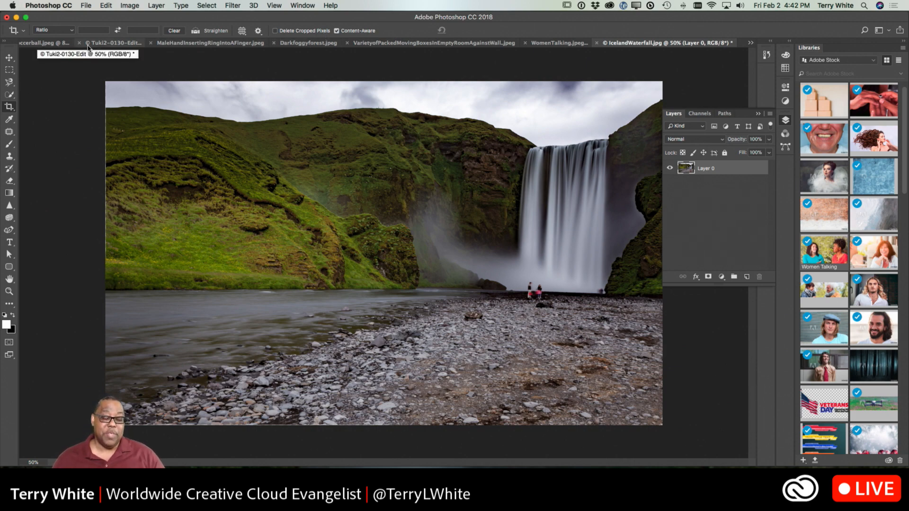
Step: Switch the crop preset to W x H x Resolution and set the crop width to 3840 px
left_click(69, 31)
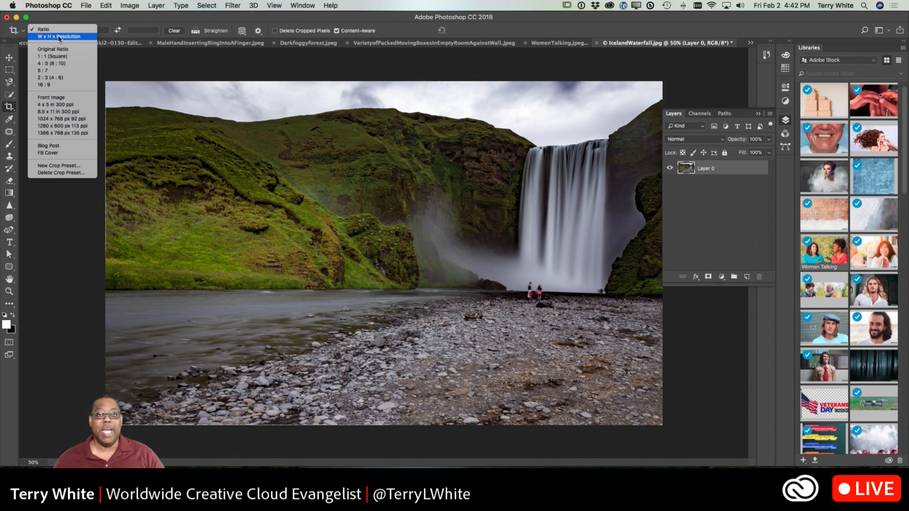
left_click(57, 36)
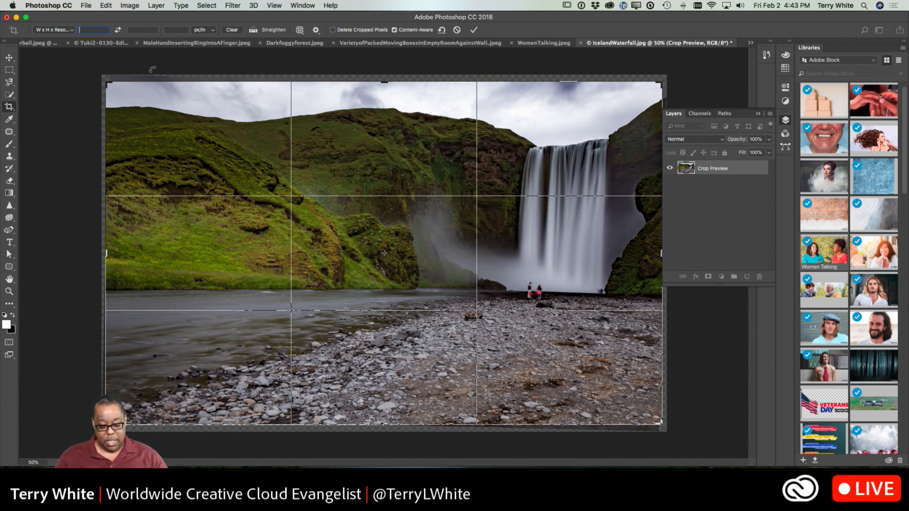
type("16")
key("BackSpace")
key("BackSpace")
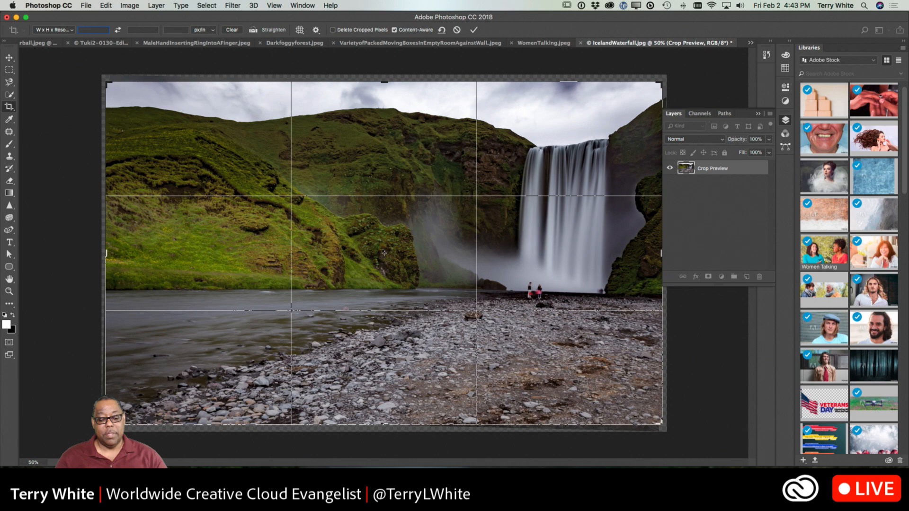
type("2160")
key("Tab")
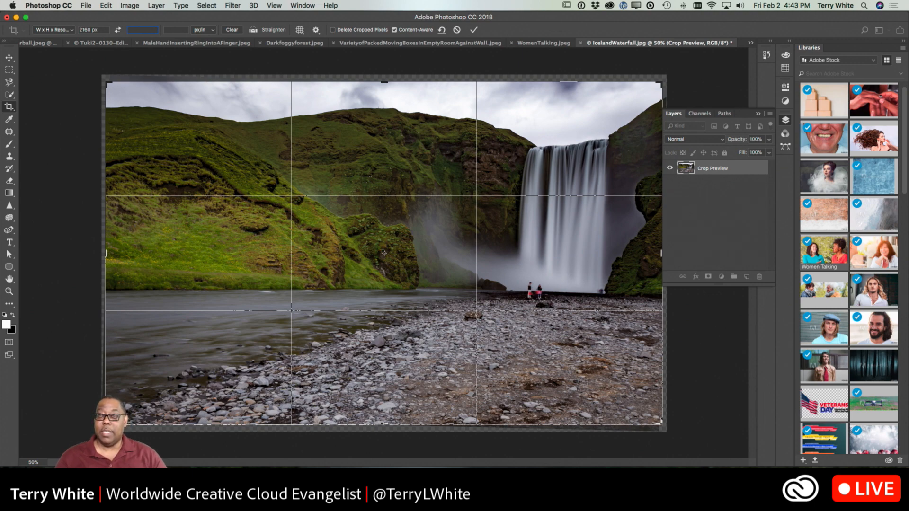
key("shift+Tab")
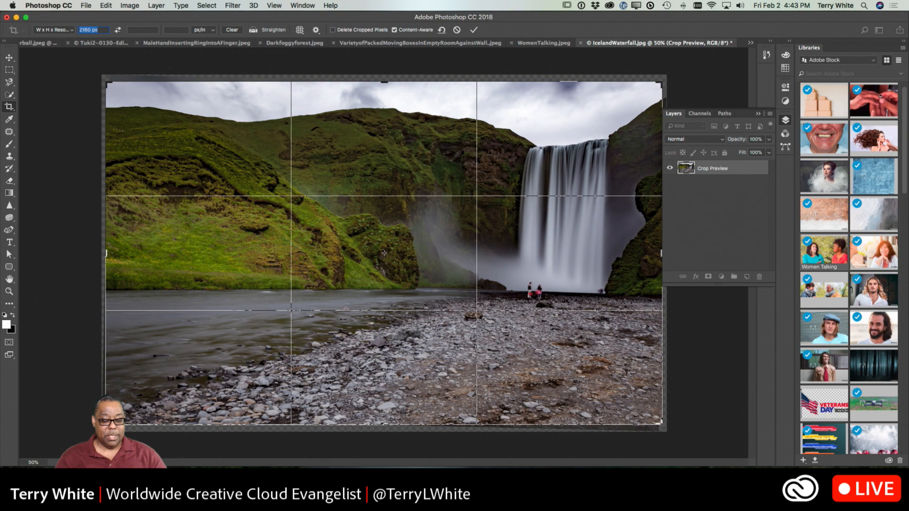
type("3840")
key("Tab")
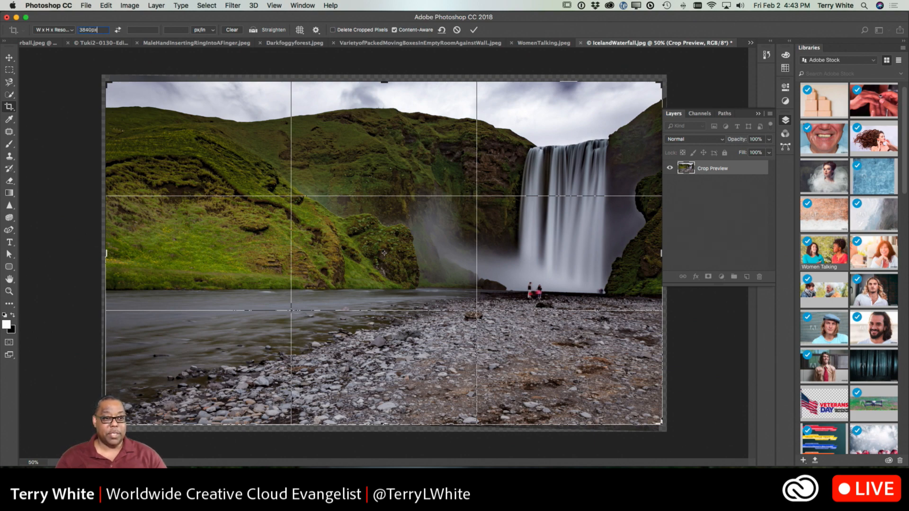
Step: Set the crop height to 2160 px and the resolution to 300 px/in
type("2160")
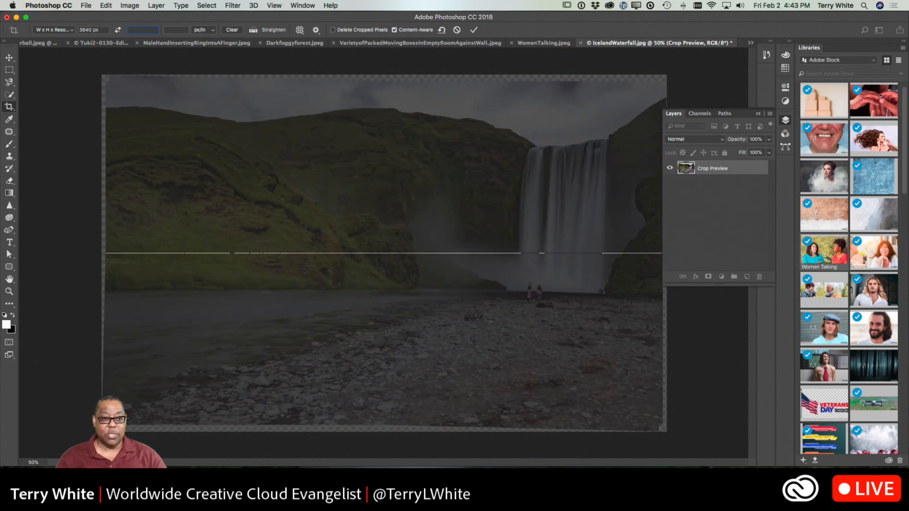
type("px")
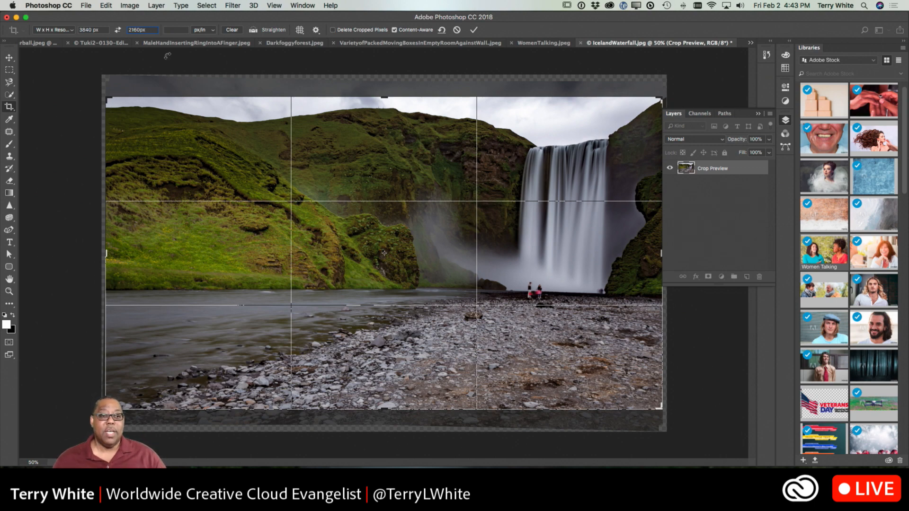
left_click(172, 31)
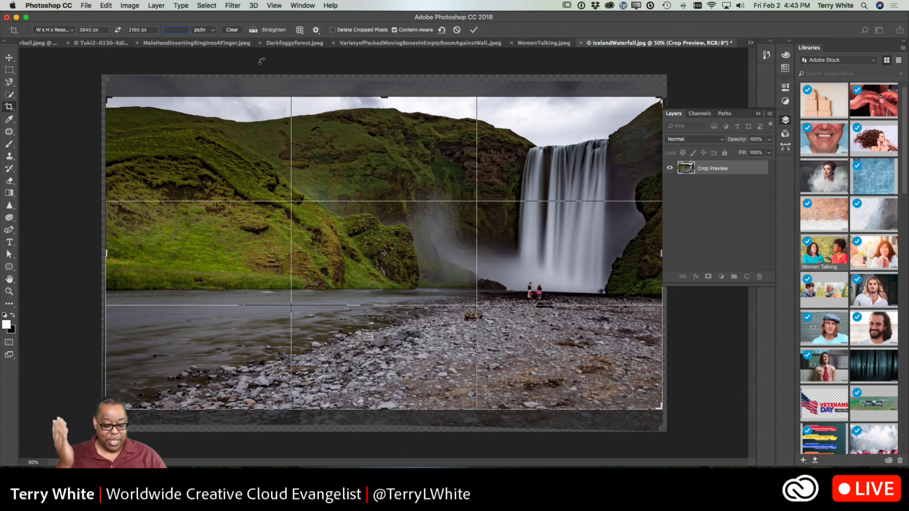
type("300")
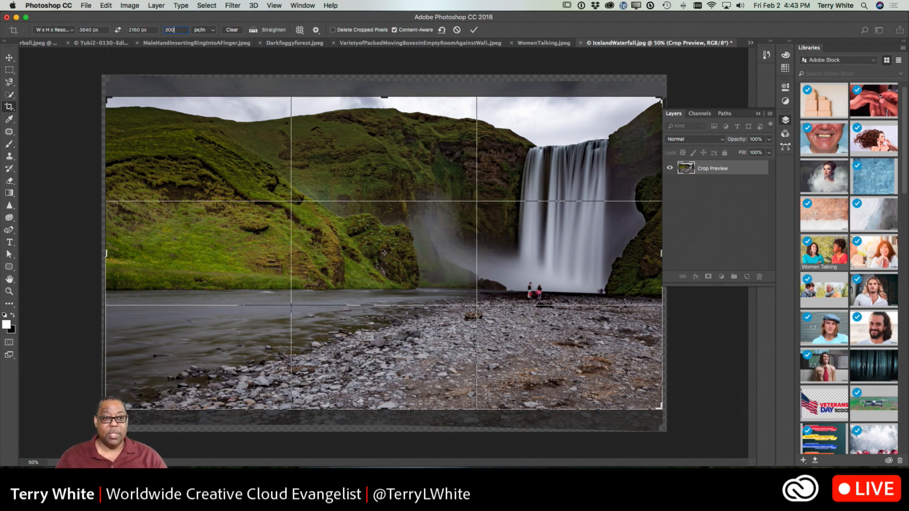
Step: Apply the 3840 x 2160 px crop to the waterfall photo, view the whole image, and undo the crop
left_click(473, 32)
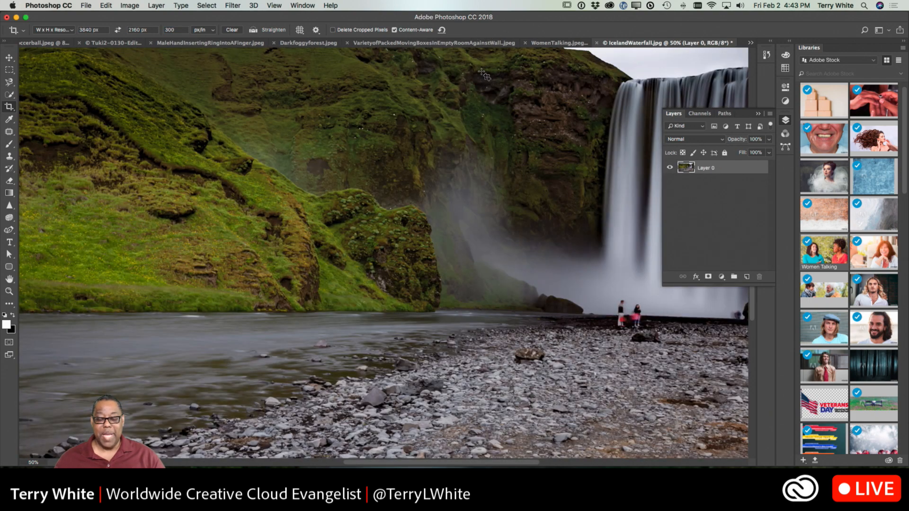
key("super+0")
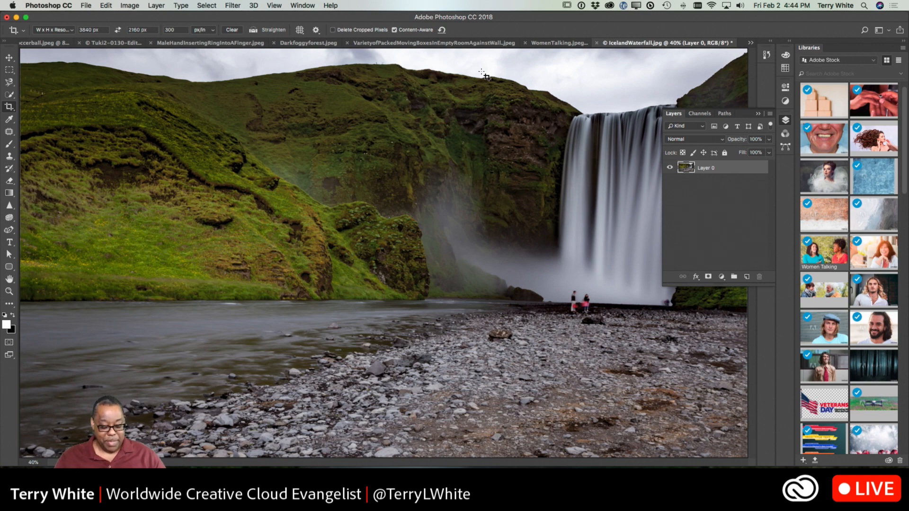
key("super+z")
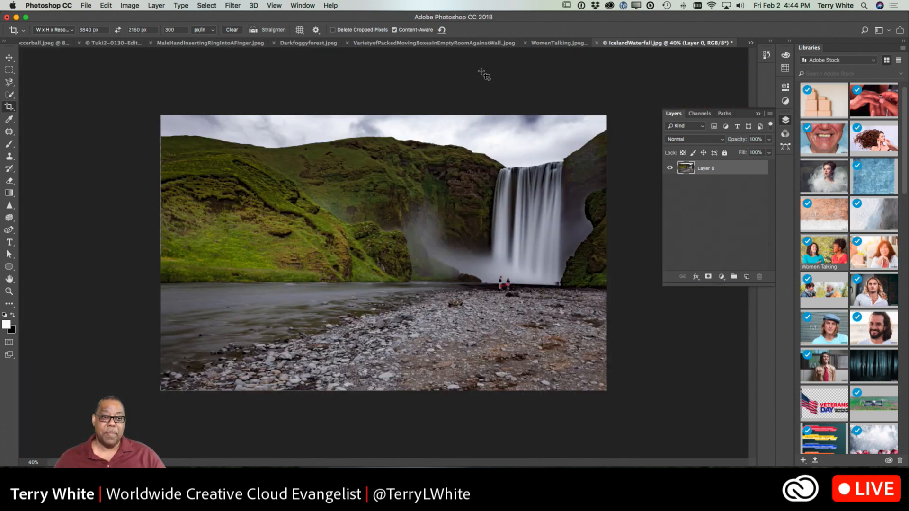
Step: Bring up the Image Size settings for the waterfall photo and set resampling to Preserve Details (enlargement)
left_click(124, 6)
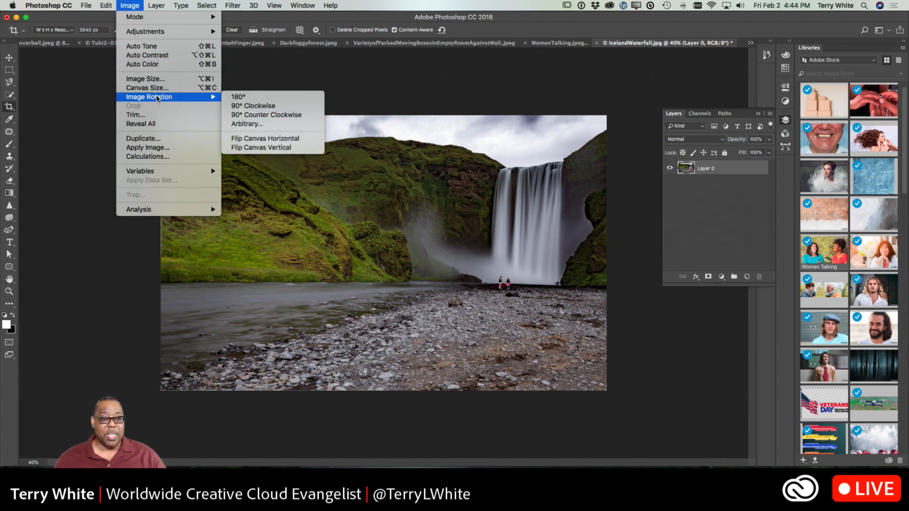
left_click(161, 79)
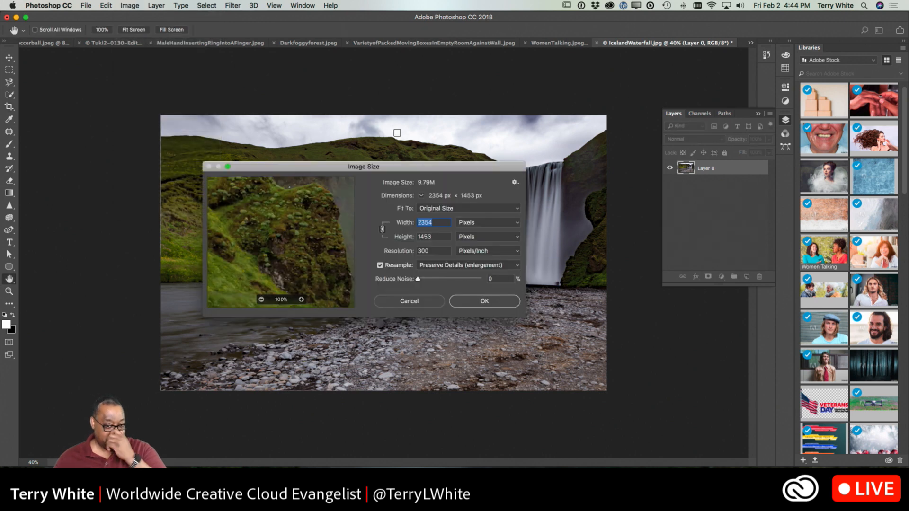
left_click(463, 266)
left_click(463, 251)
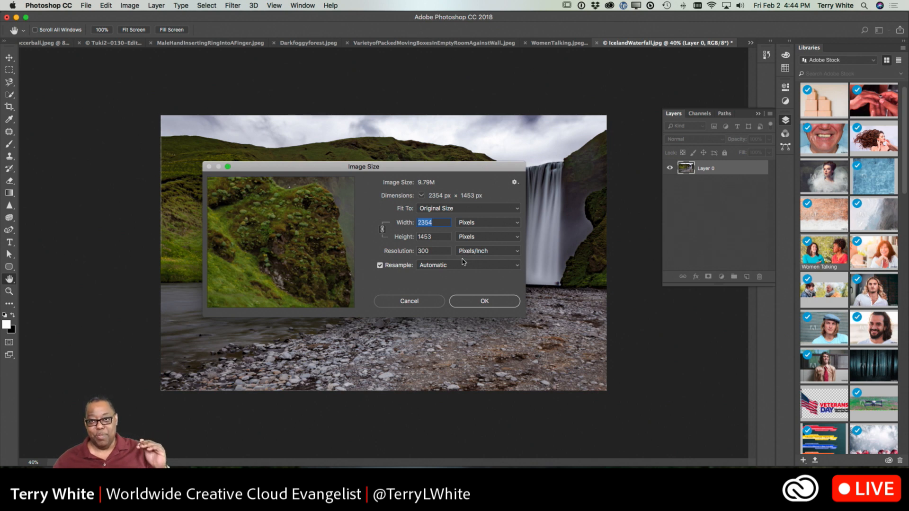
left_click(463, 265)
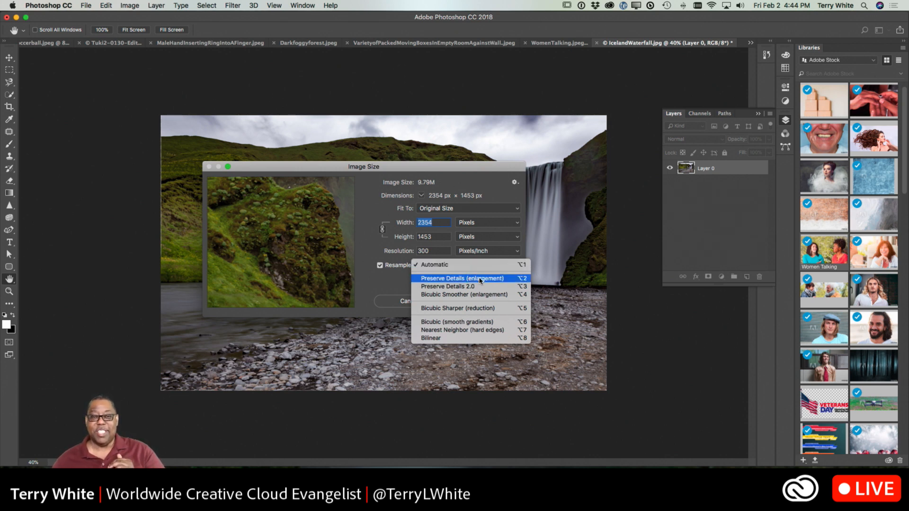
left_click(479, 279)
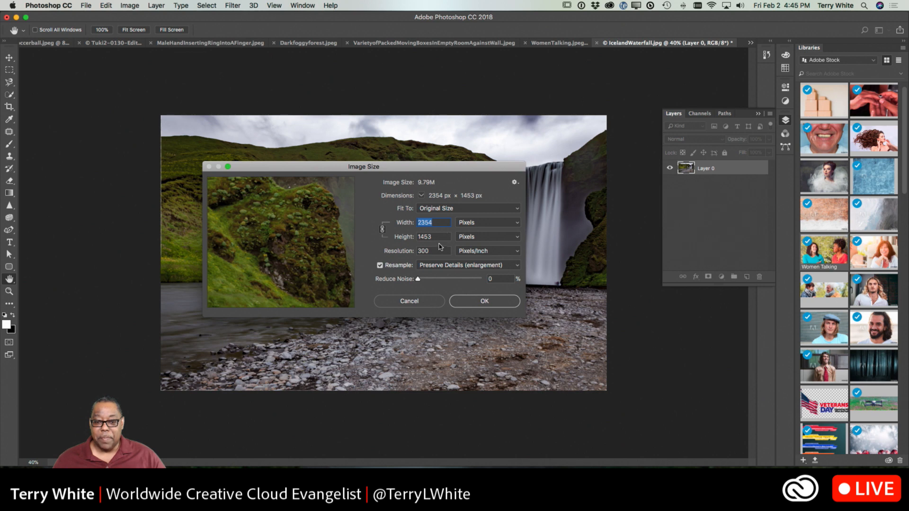
Step: Set the waterfall photo's resolution to 600 pixels/inch, apply the resize, and fit the whole image in view
left_click(406, 252)
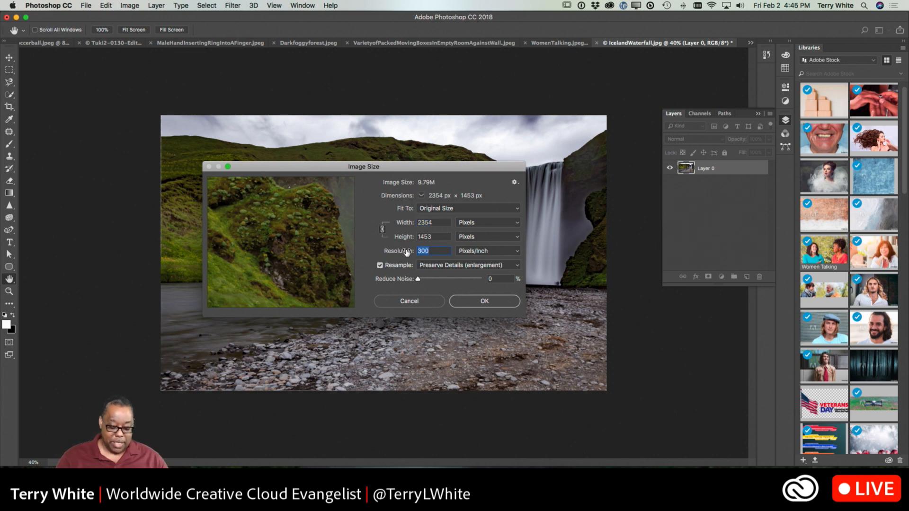
type("600")
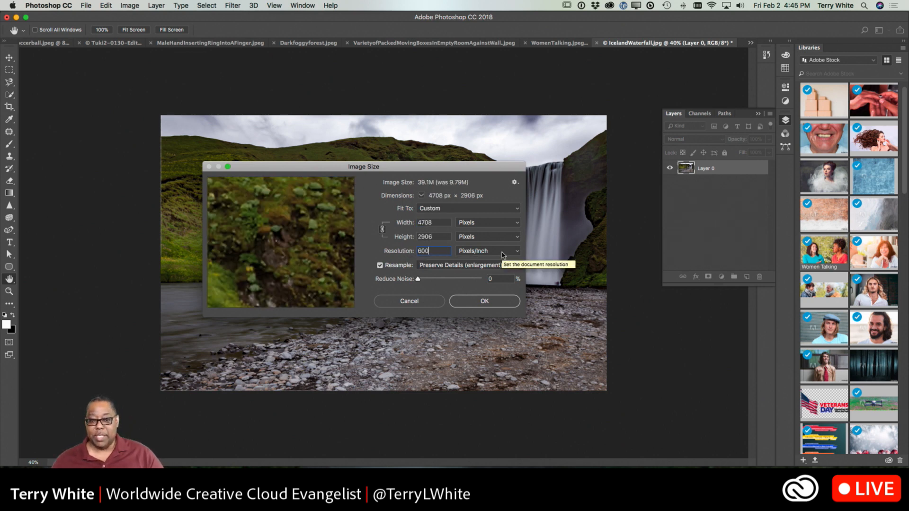
left_click(485, 303)
key("c")
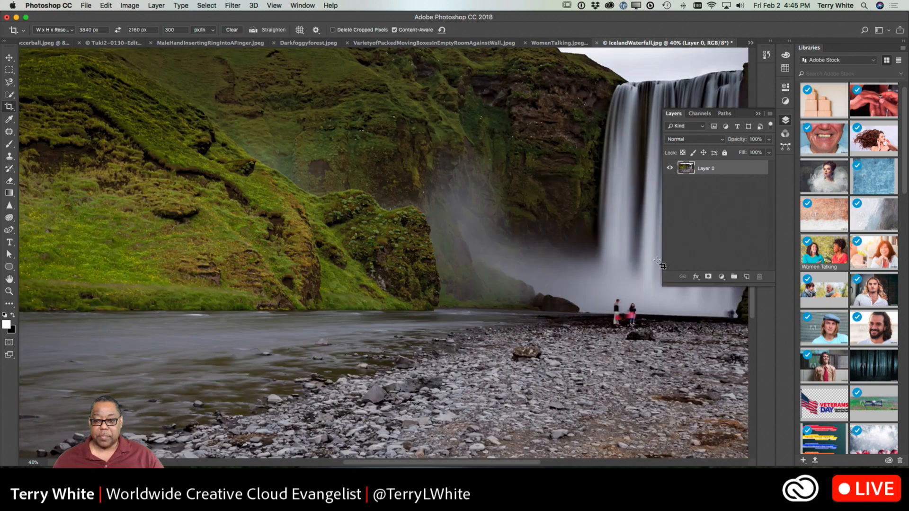
key("super+0")
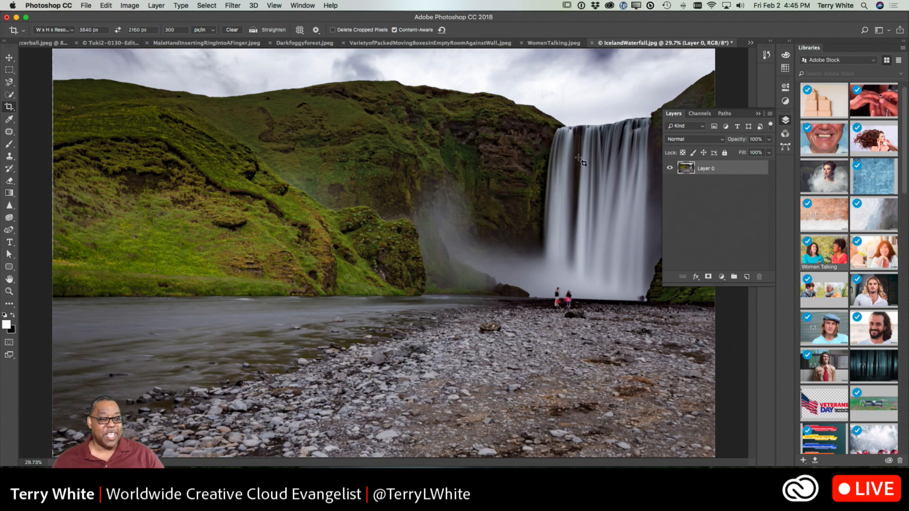
Step: Switch to the Perspective Crop Tool and browse for a file to open in the Tips and Tricks folder under Demo Files
left_click(10, 107)
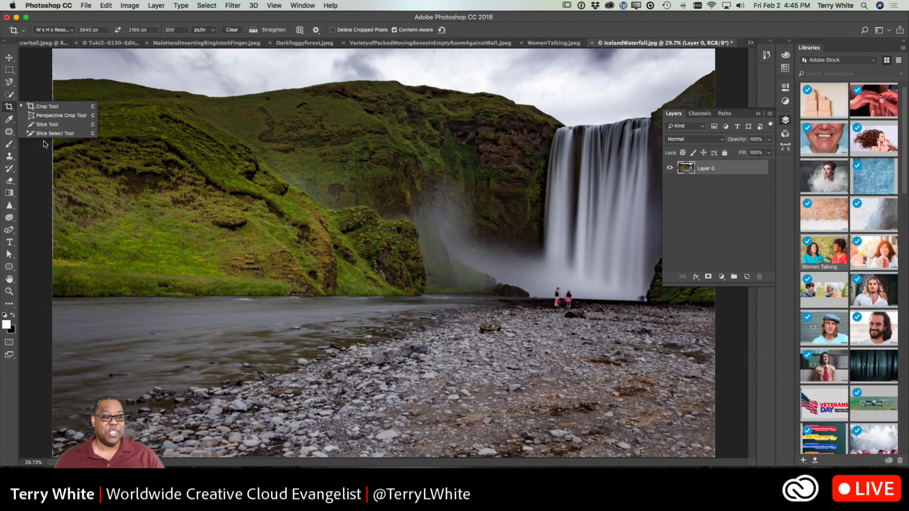
left_click(49, 116)
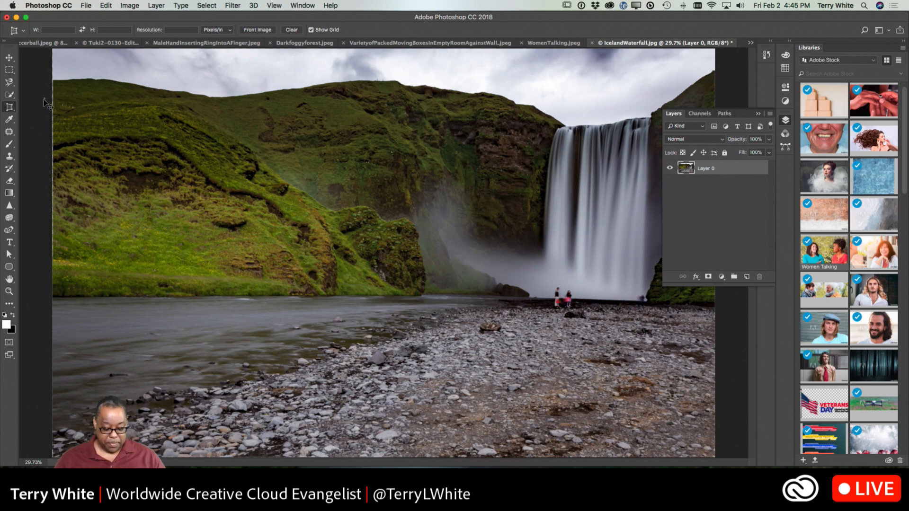
key("super+o")
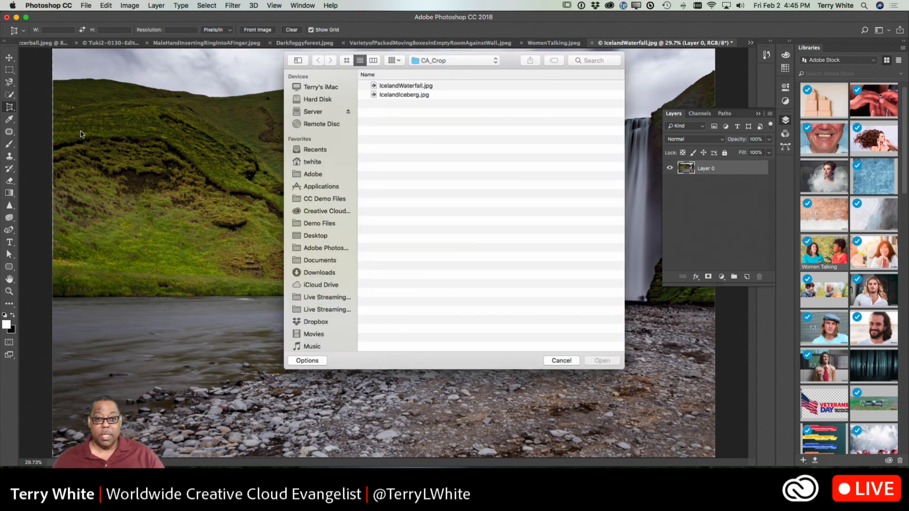
left_click(326, 224)
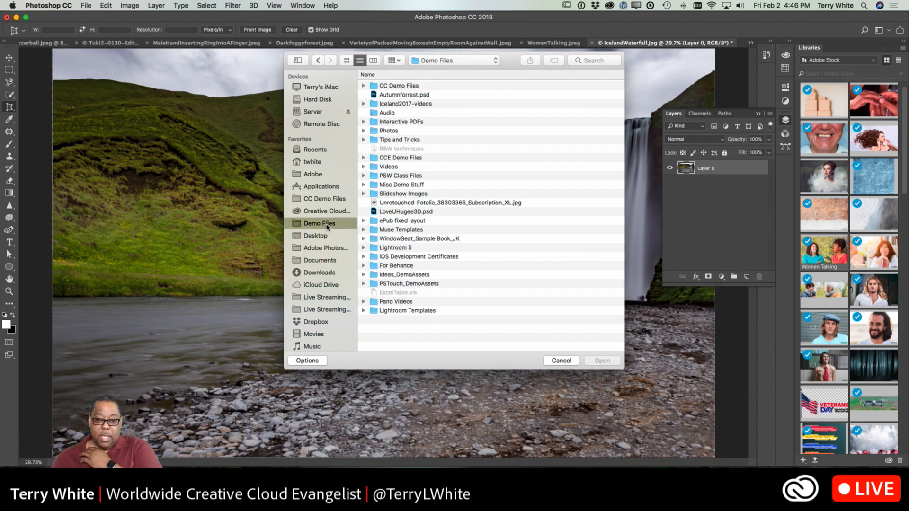
double_click(394, 140)
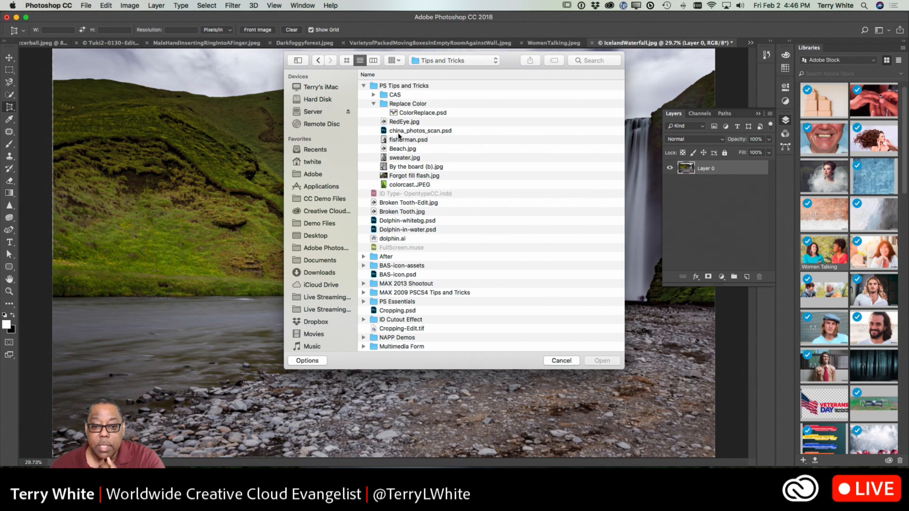
Step: Look through the Tips and Tricks folder, including PS Essentials, Crop and Straighten, and CAS, for a photo suited to perspective cropping
scroll(407, 192, "down", 2)
scroll(407, 191, "down", 9)
scroll(407, 192, "down", 1)
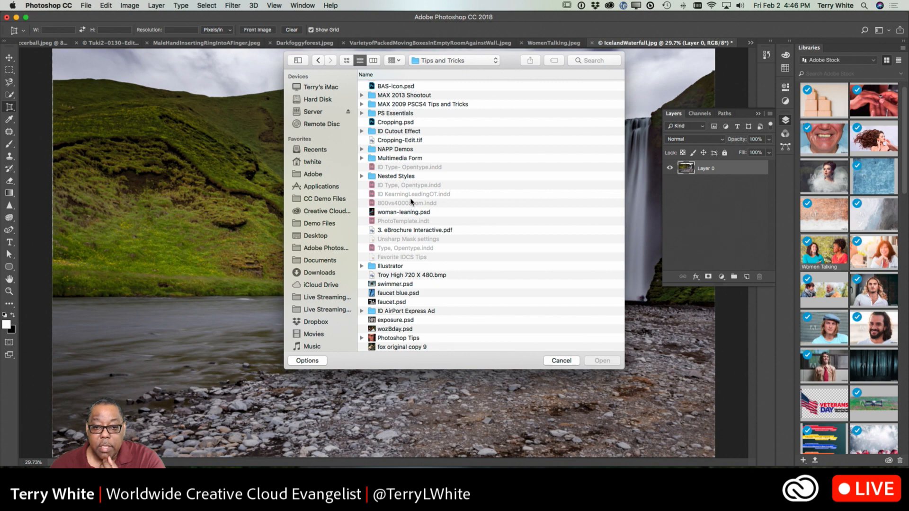
scroll(411, 201, "up", 5)
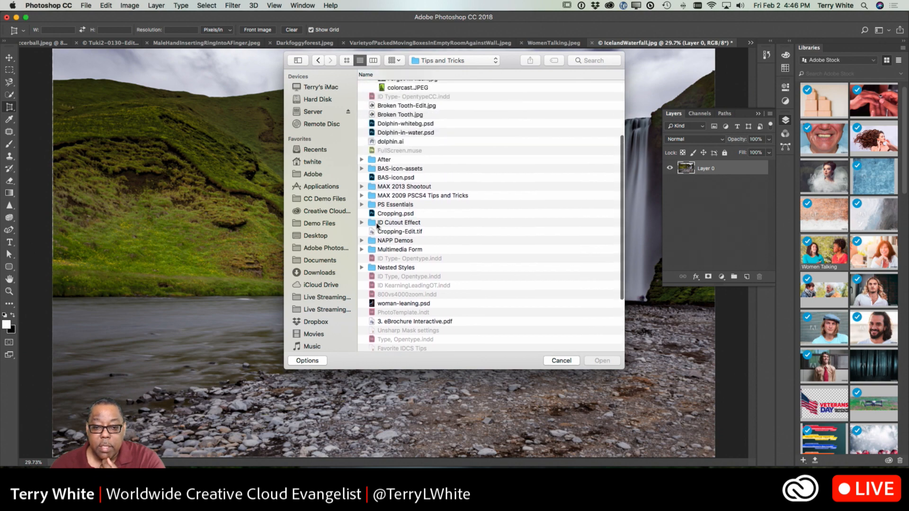
left_click(362, 205)
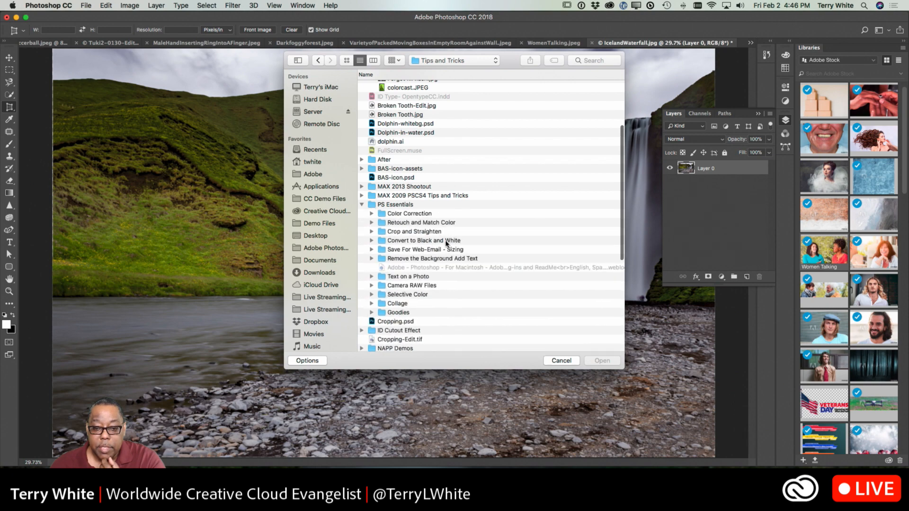
left_click(371, 231)
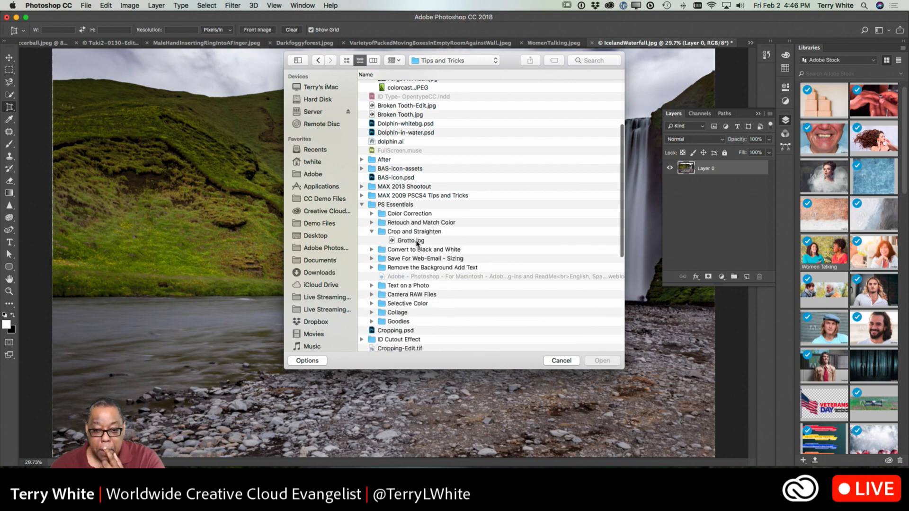
left_click(417, 241)
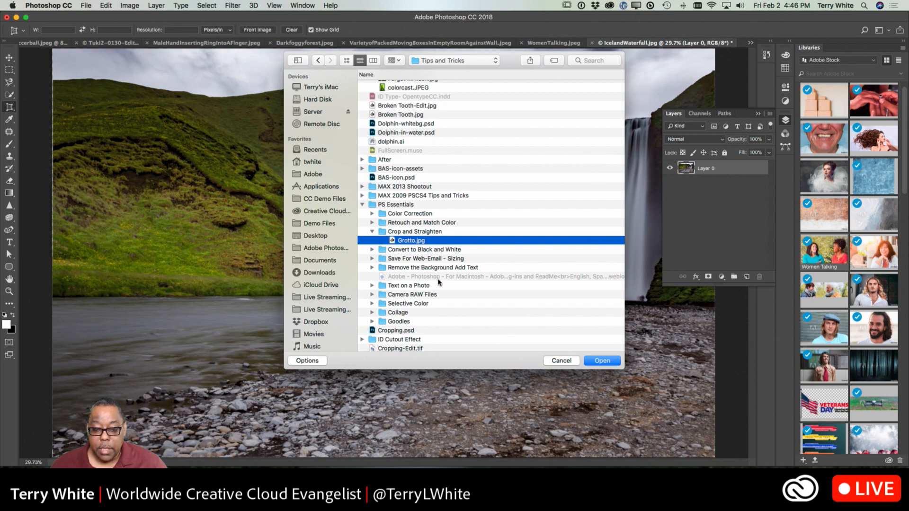
scroll(437, 282, "up", 2)
scroll(438, 283, "up", 6)
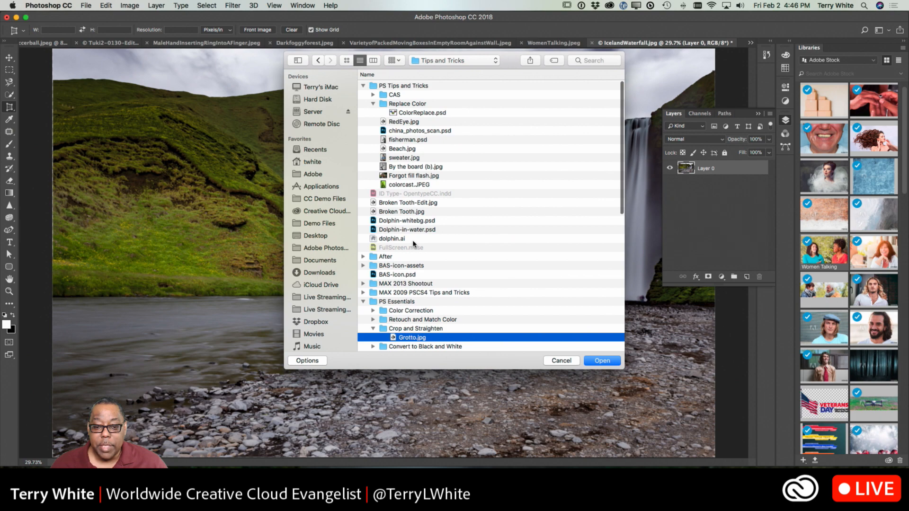
left_click(372, 95)
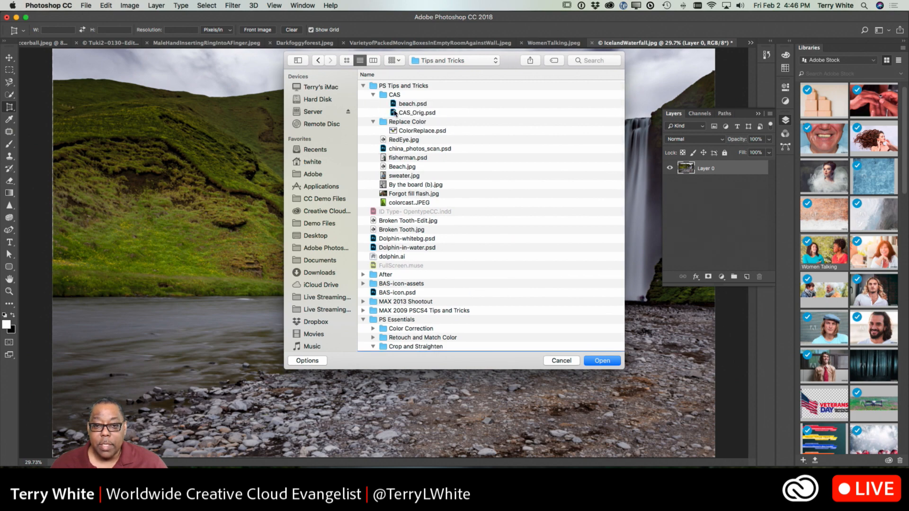
scroll(418, 220, "down", 1)
scroll(417, 220, "down", 10)
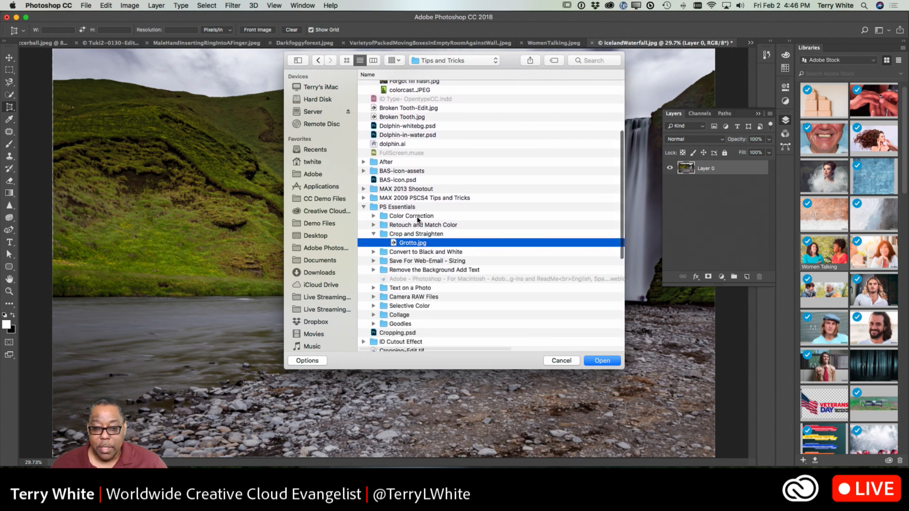
scroll(418, 220, "down", 4)
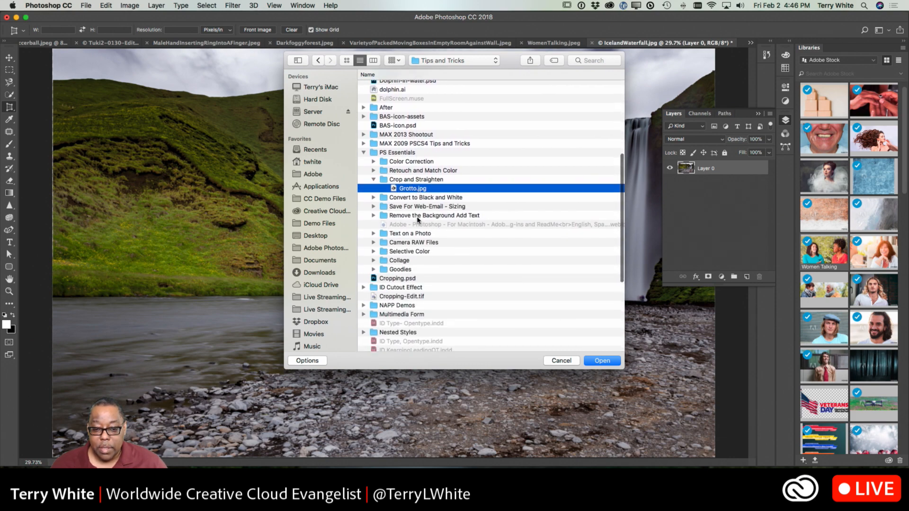
scroll(418, 220, "down", 8)
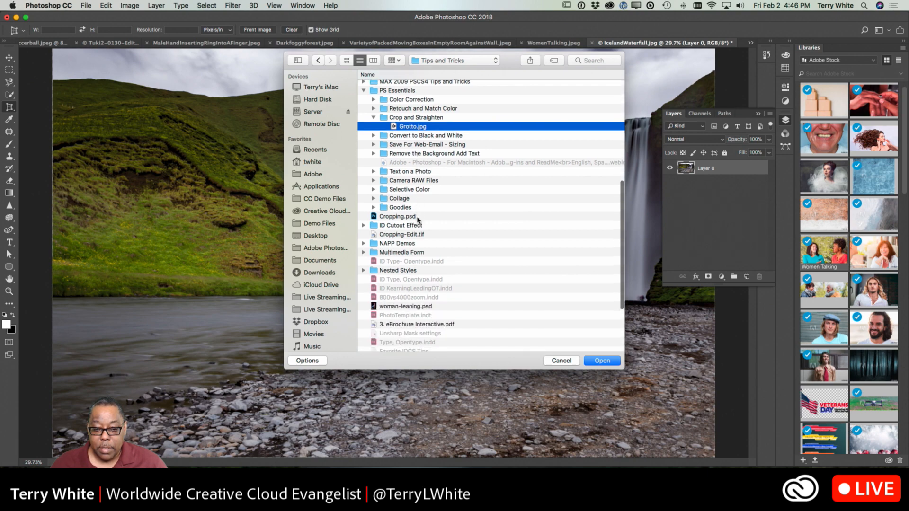
Step: Preview Cropping-Edit.tif from the Tips and Tricks folder and open it
left_click(407, 225)
key("space")
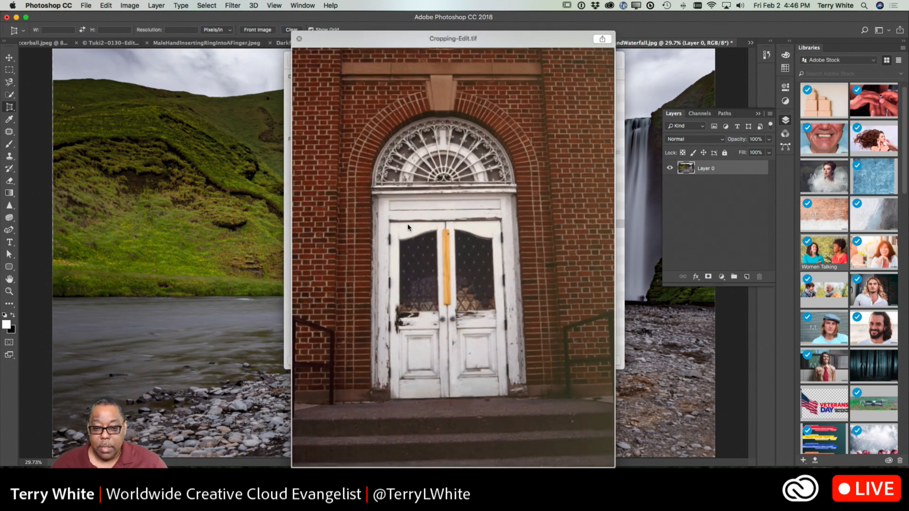
key("space")
double_click(409, 226)
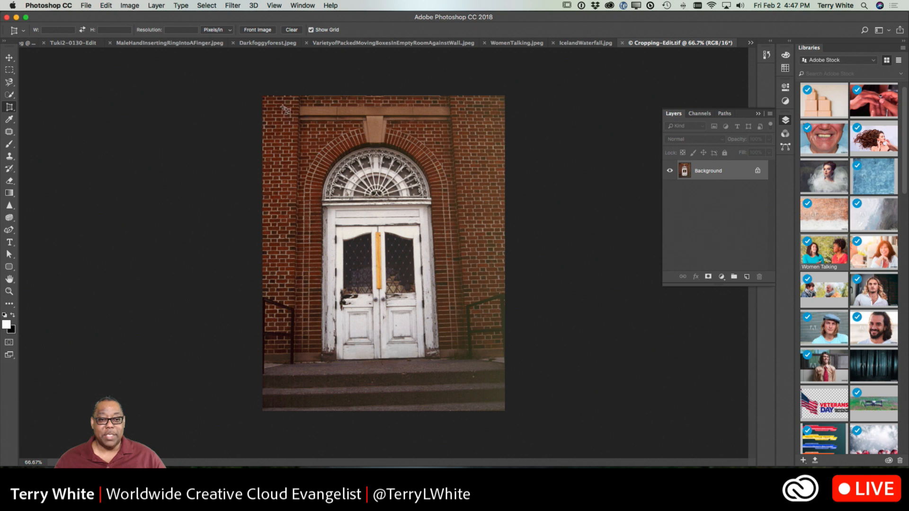
Step: Perspective-crop the door photo, pulling the grid's upper corners inward to the image's upper edge to follow the converging brick walls
left_click_drag(276, 106, 492, 402)
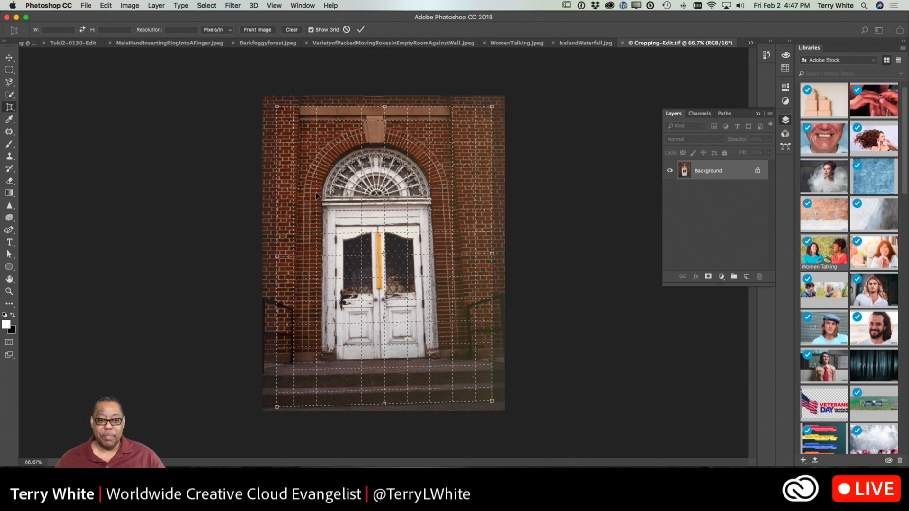
mouse_move(277, 108)
left_mouse_down()
mouse_move(298, 90)
mouse_move(287, 96)
left_mouse_up()
left_click_drag(493, 109, 462, 96)
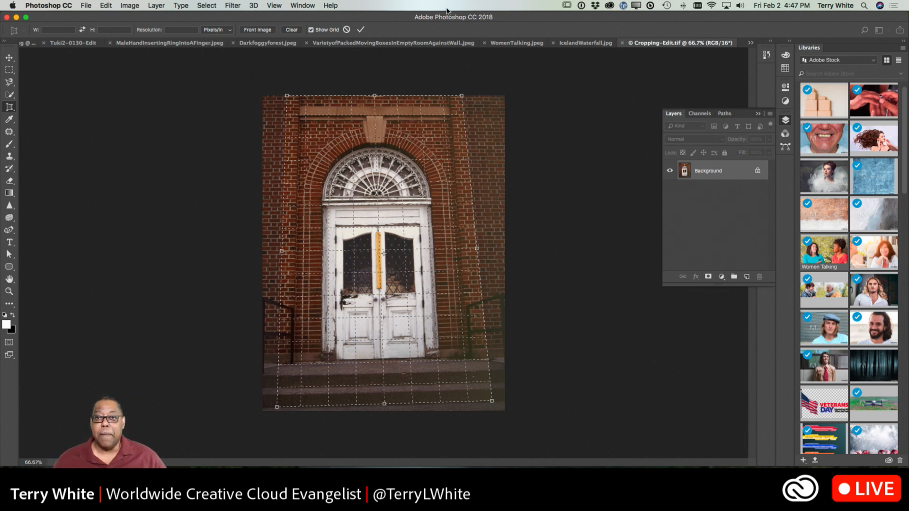
left_click(360, 29)
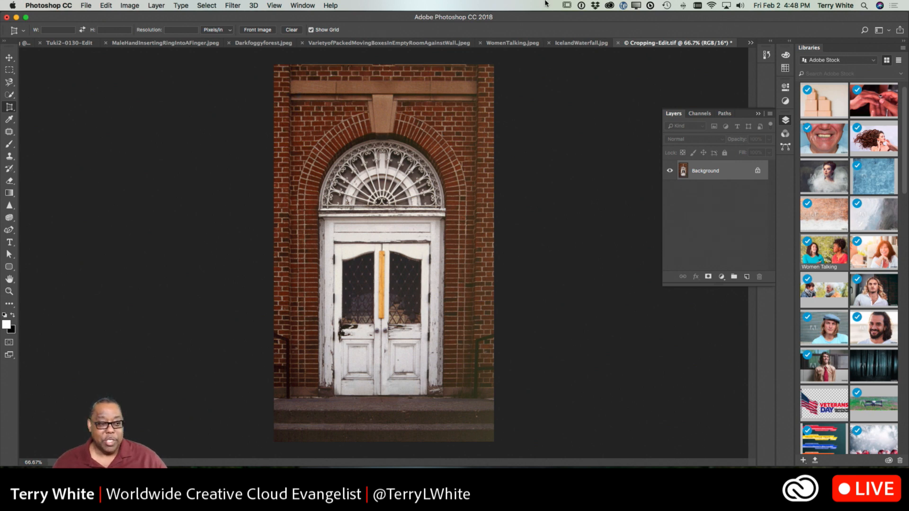
Step: Switch to the WomenTalking.jpeg document and choose the Eyedropper Tool
left_click(9, 110)
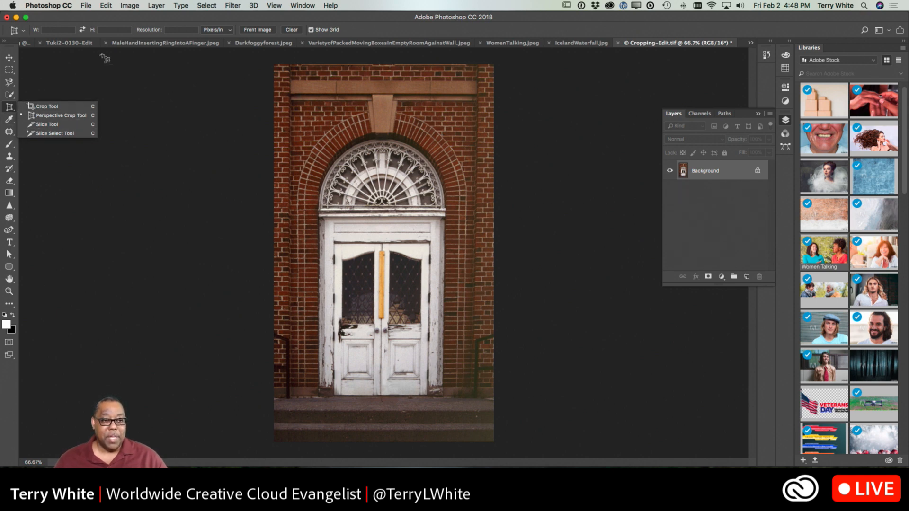
left_click(126, 45)
left_click(126, 45)
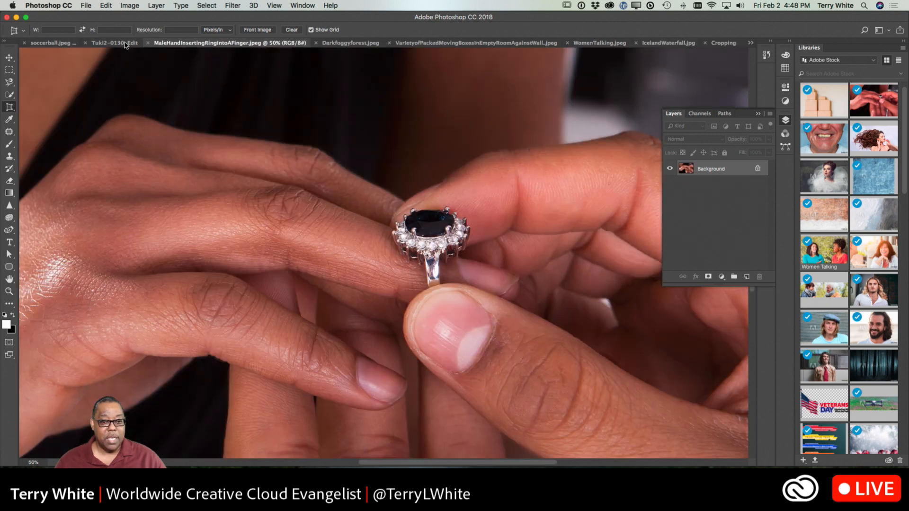
left_click(343, 46)
left_click(473, 43)
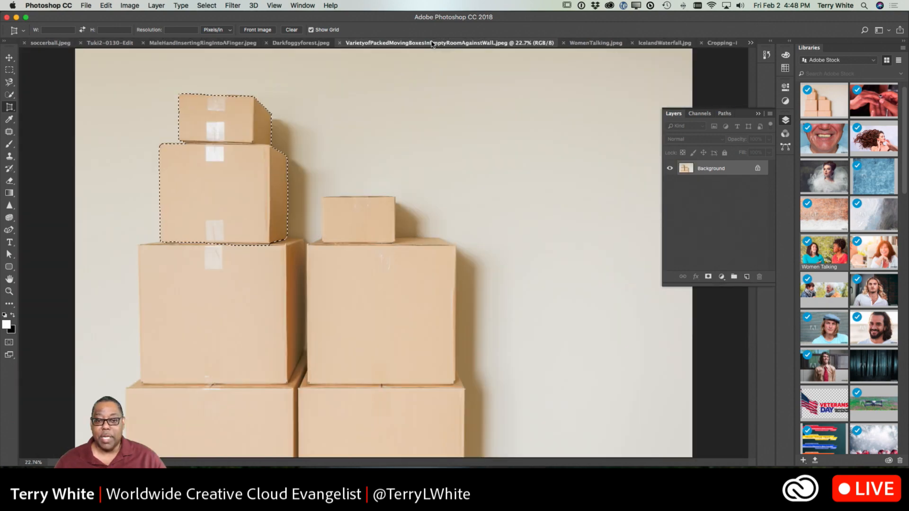
left_click(577, 44)
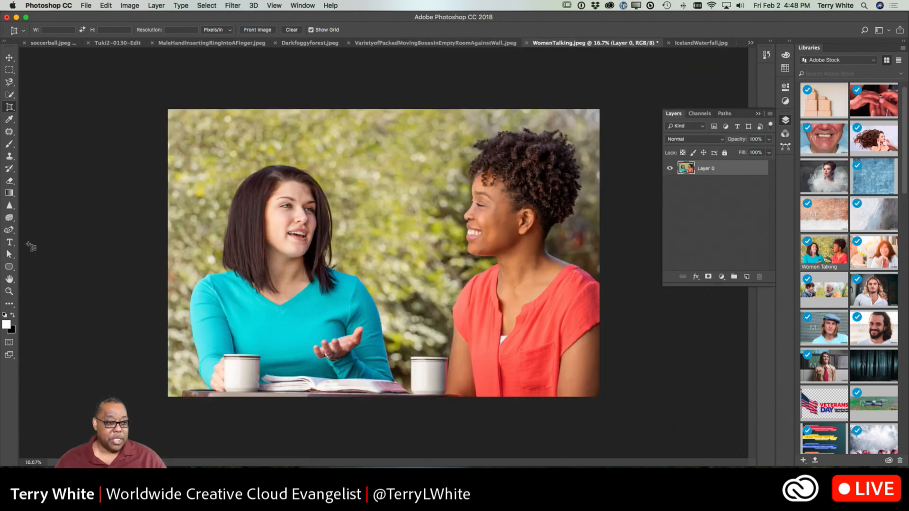
left_click(9, 119)
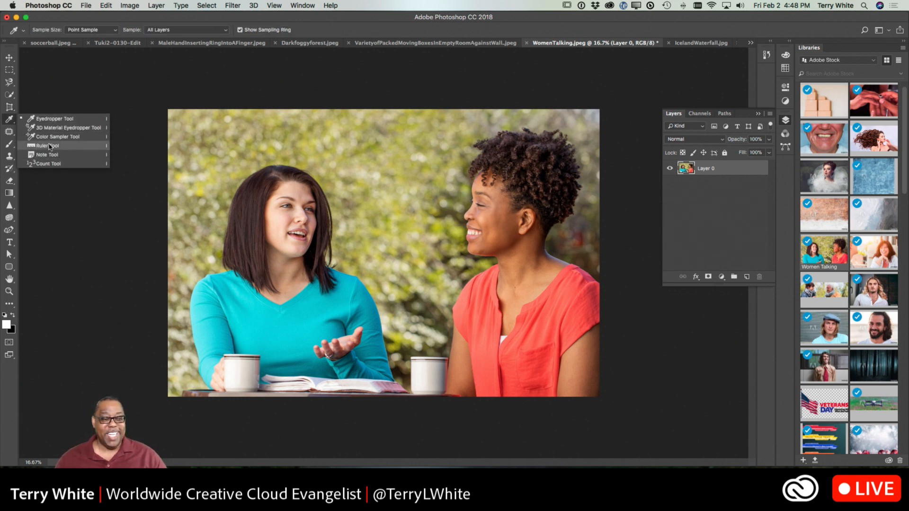
left_click(45, 119)
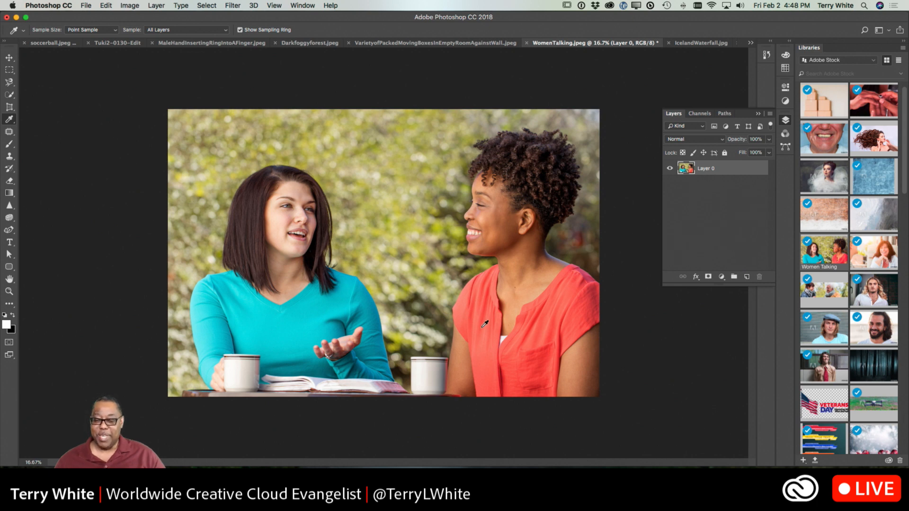
Step: Sample foreground colors from the coral blouse, teal sweater, dark hair and background foliage, finishing with the coral blouse
left_click(577, 311)
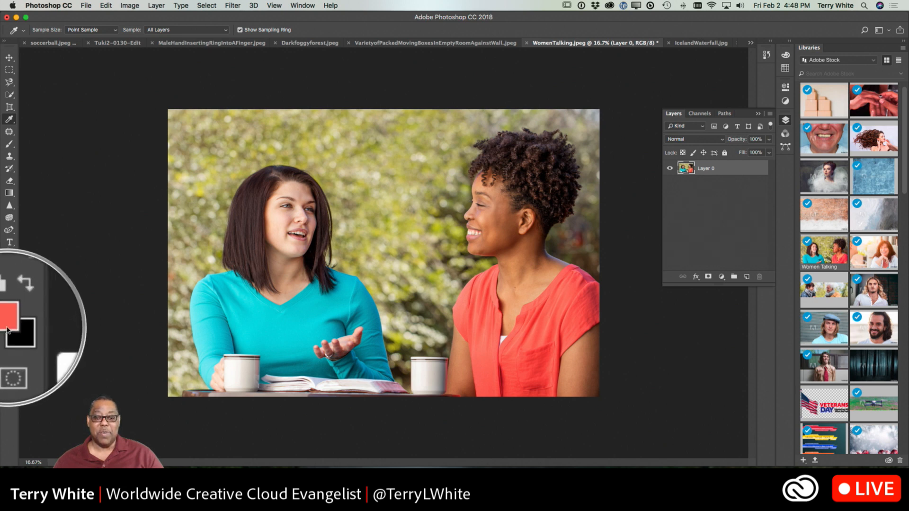
left_click(279, 329)
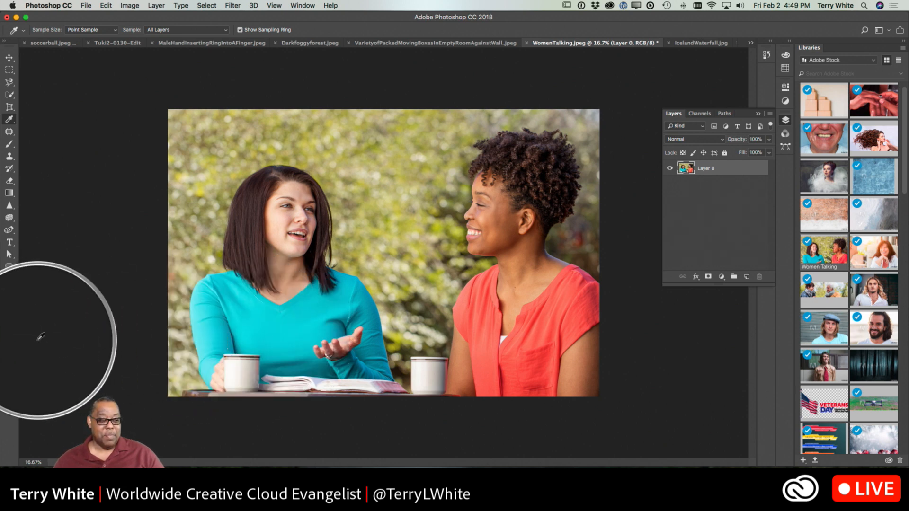
left_click(252, 240)
left_click(228, 174)
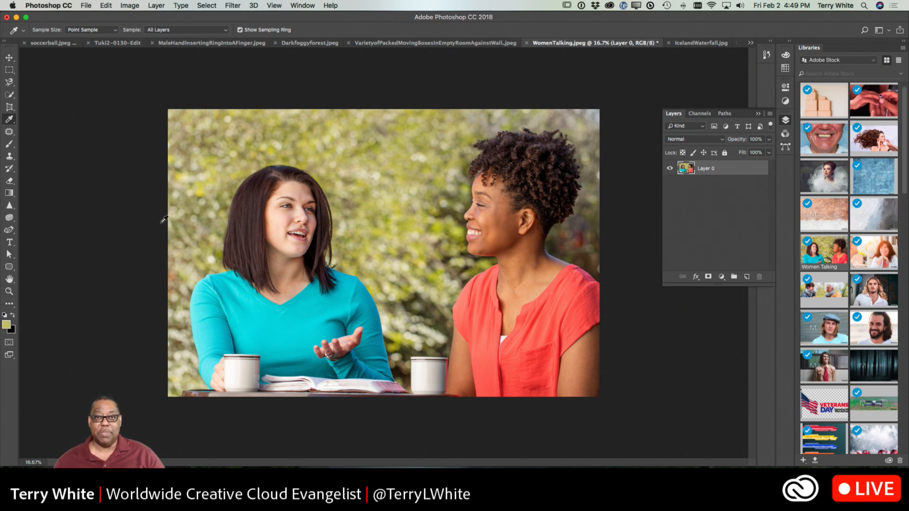
left_click(482, 310)
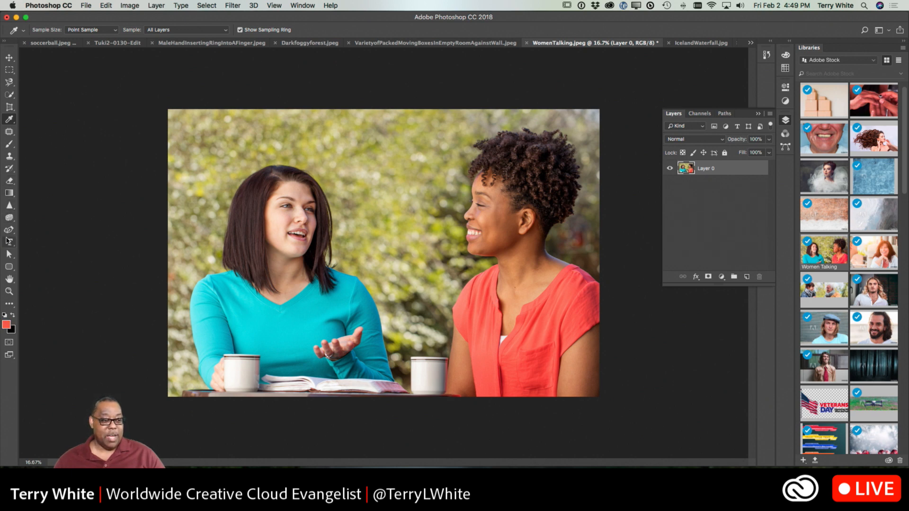
Step: Add the text SPRING IS IN THE AIR in the sampled coral color above the left woman's head
left_click(9, 242)
left_click(214, 146)
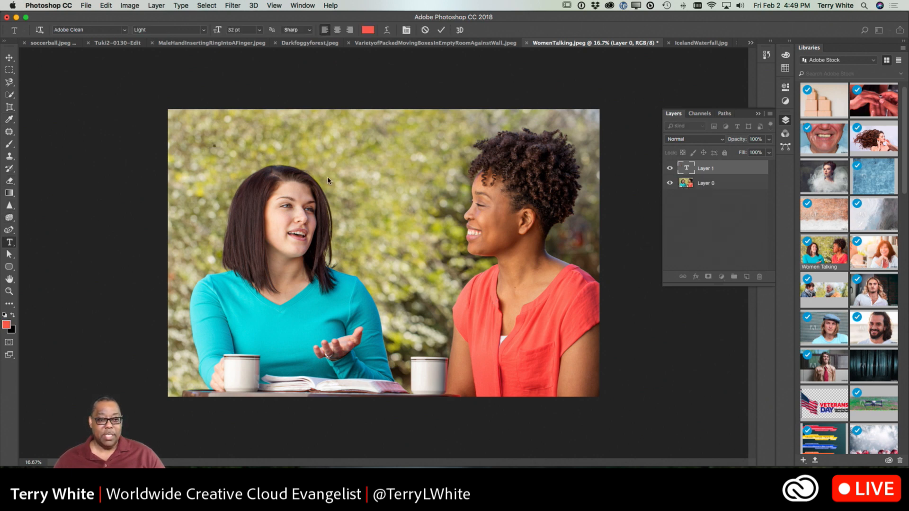
type("SP")
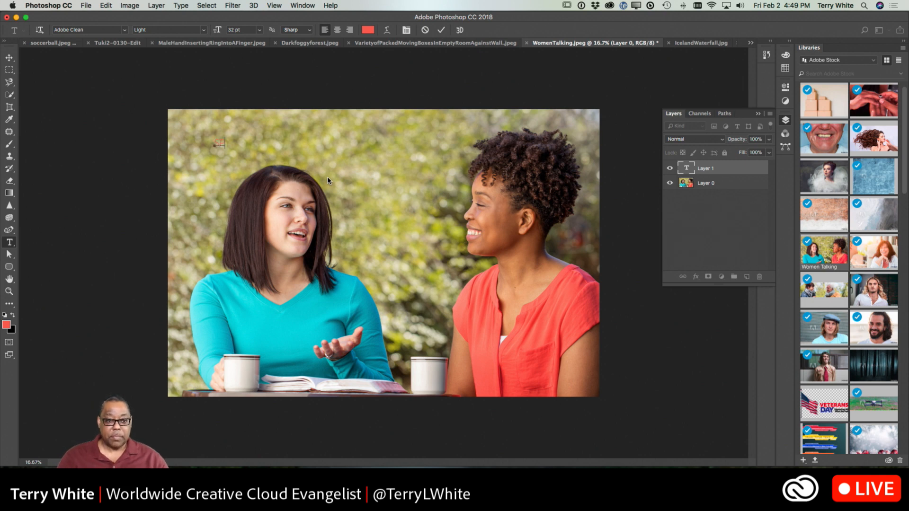
type("RING IS IN THE AIR")
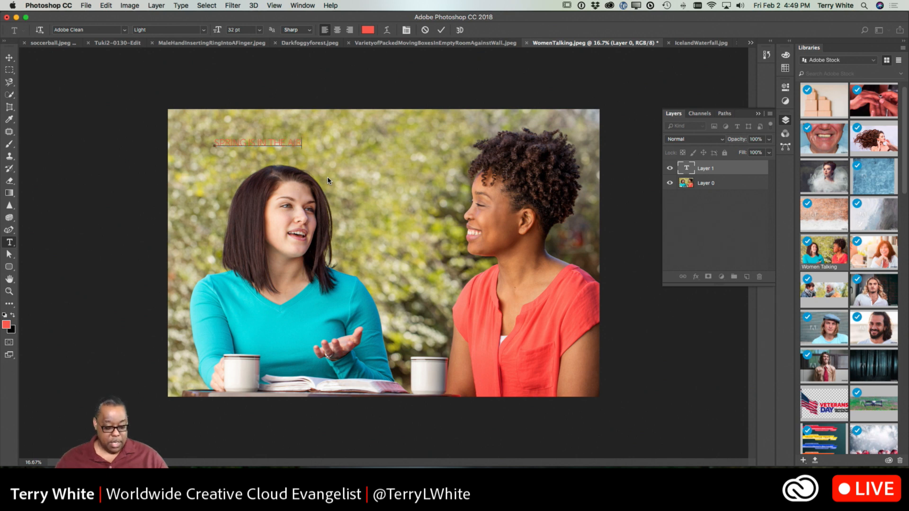
Step: Enlarge the whole headline to about 86.5 pt and set its weight to Bold
key("super+a")
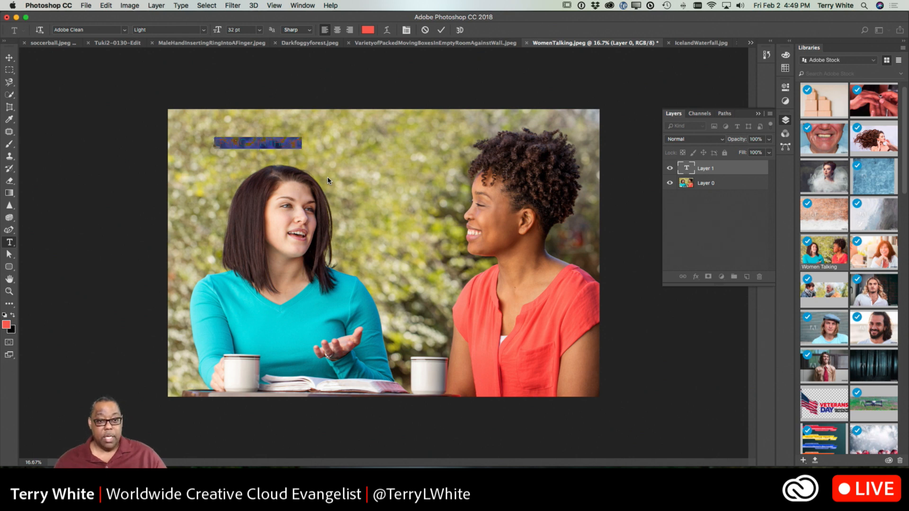
left_click_drag(302, 150, 451, 168)
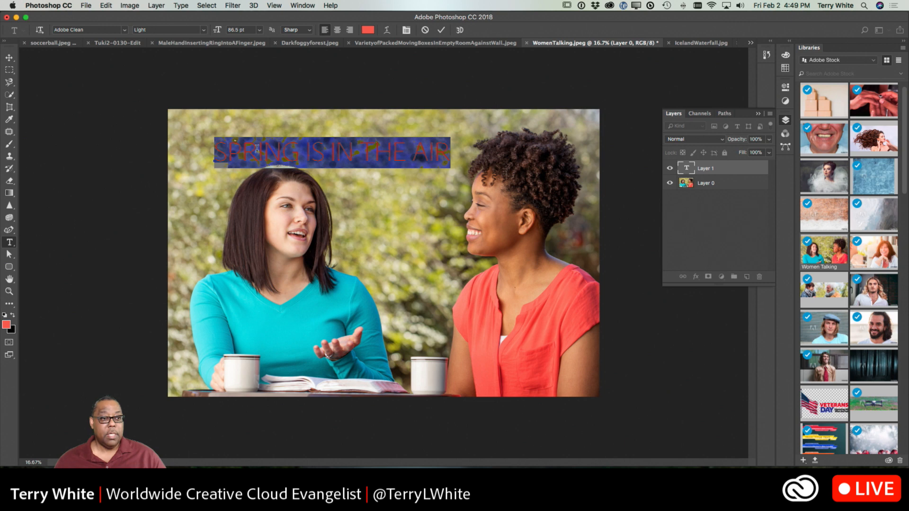
left_click(205, 31)
left_click(178, 84)
left_click(441, 30)
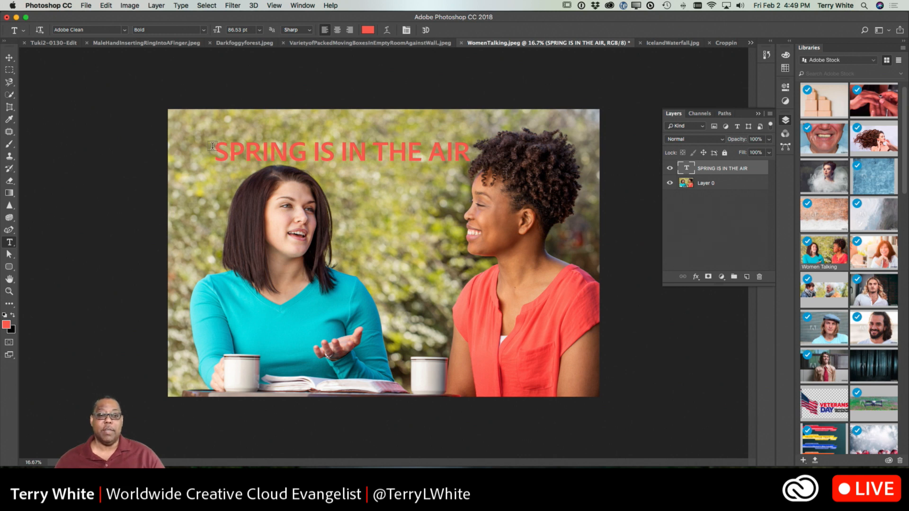
Step: Recolor the headline with teal 02bbca sampled from the left woman's sweater
left_click_drag(216, 150, 470, 153)
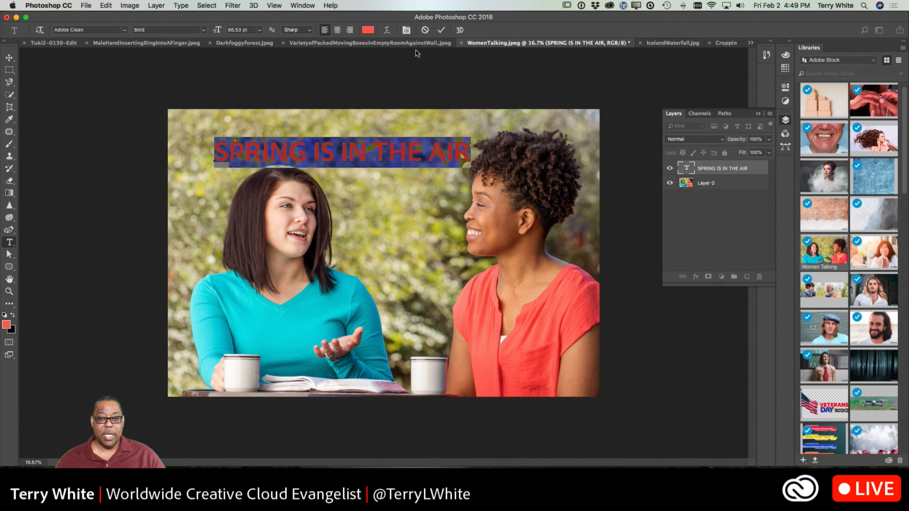
left_click(368, 30)
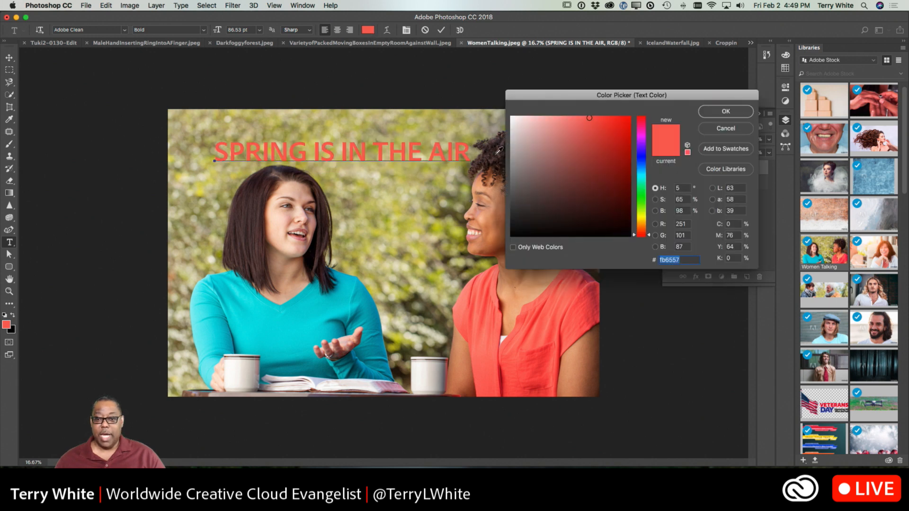
left_click_drag(538, 94, 548, 72)
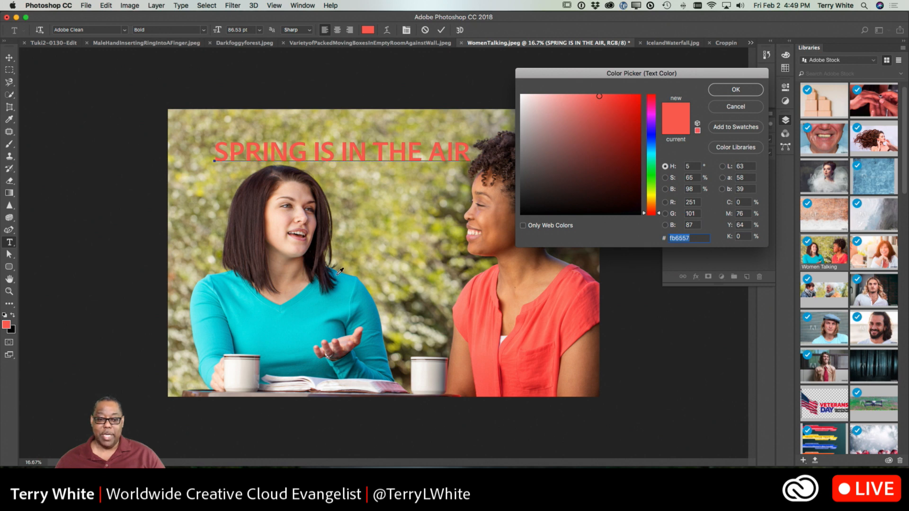
left_click(339, 298)
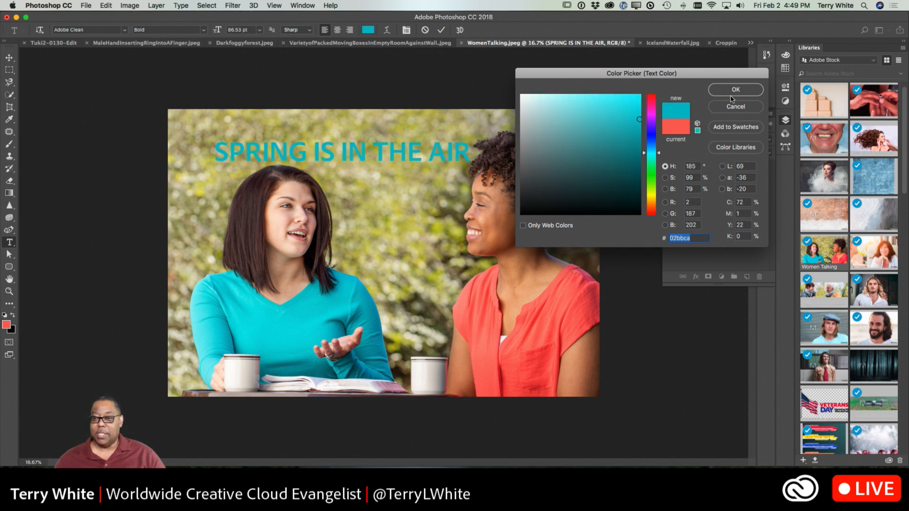
left_click(735, 90)
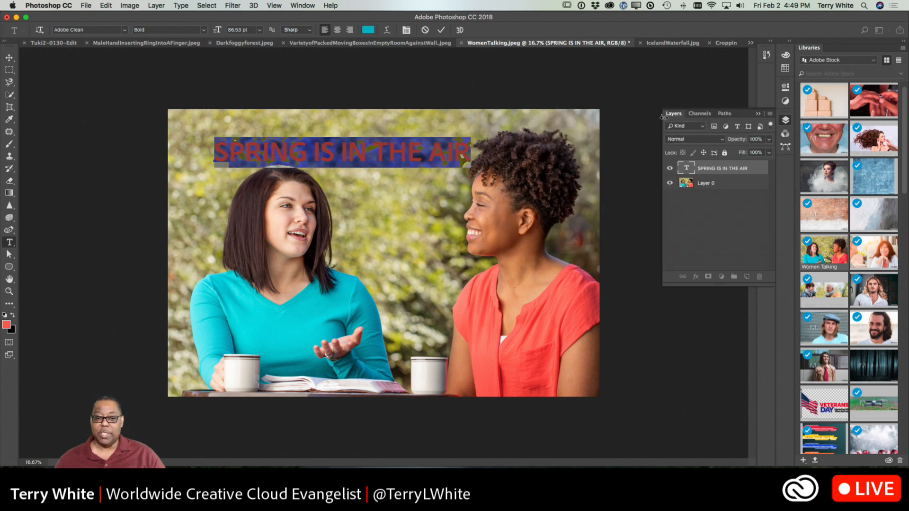
left_click(441, 30)
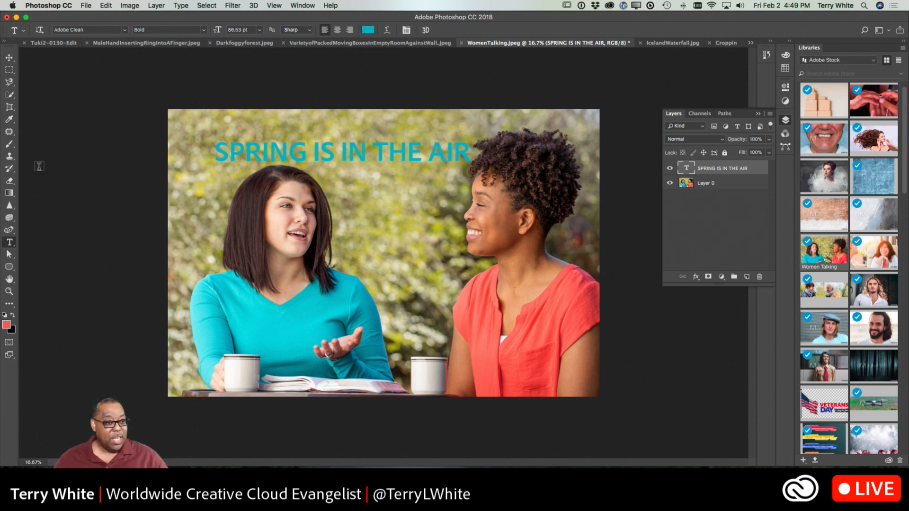
Step: Choose the Spot Healing Brush Tool and look through the open documents, ending on beanartist.jpeg
left_click(10, 133)
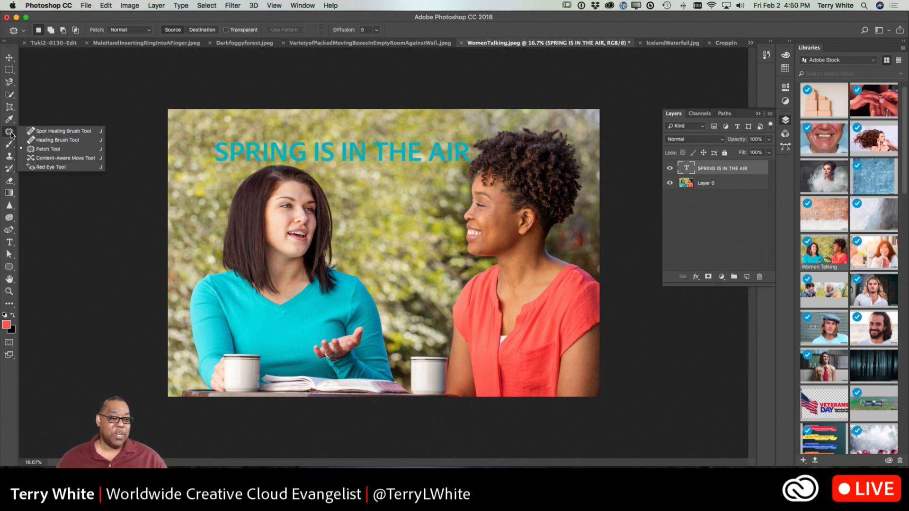
left_click(56, 134)
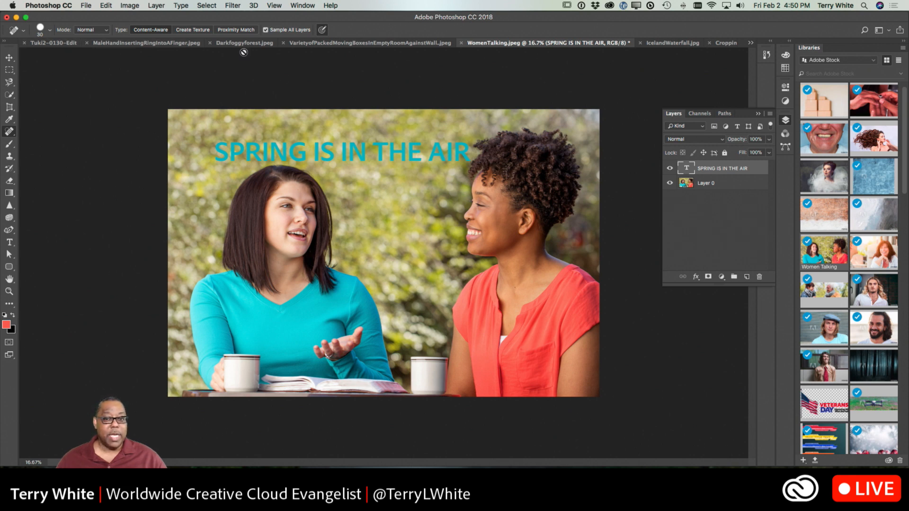
left_click(748, 43)
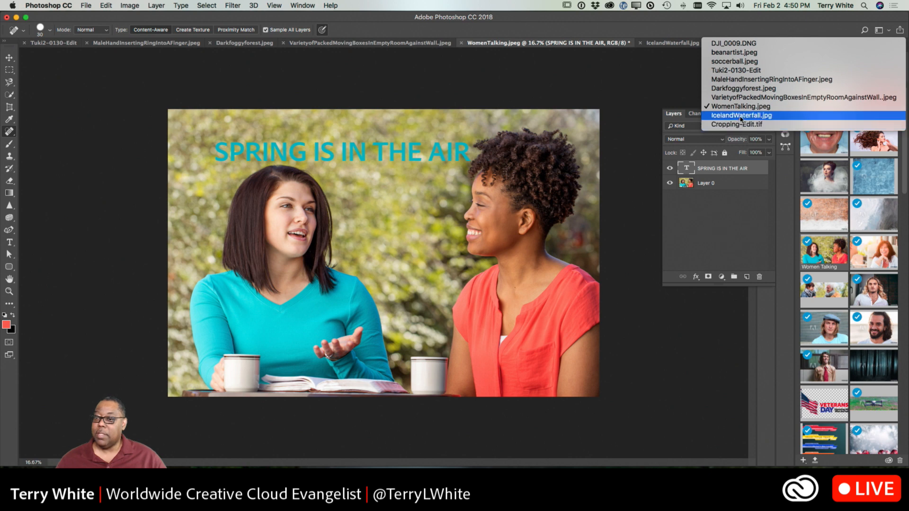
left_click(749, 98)
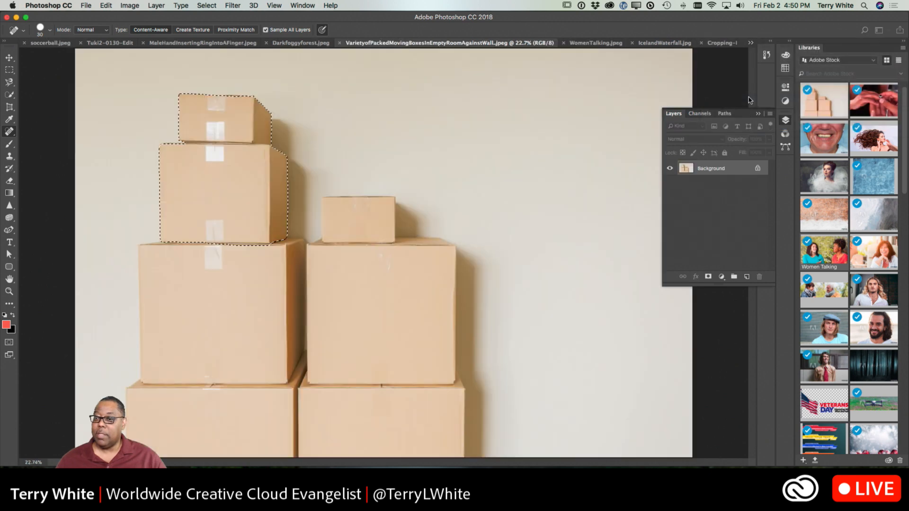
left_click(749, 44)
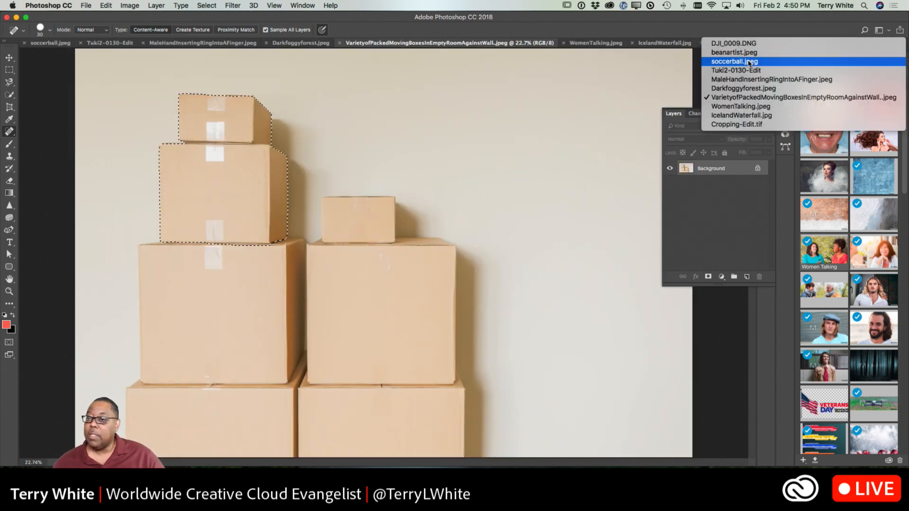
left_click(747, 53)
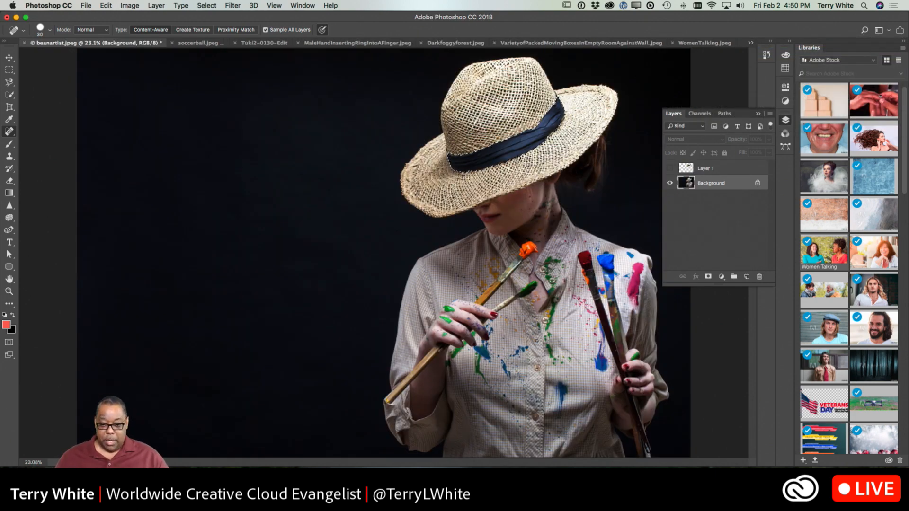
Step: Remove small paint specks and the green streak at the wrist edge of the artist's hand with the Spot Healing Brush
key("z")
left_click_drag(507, 342, 560, 352)
key("j")
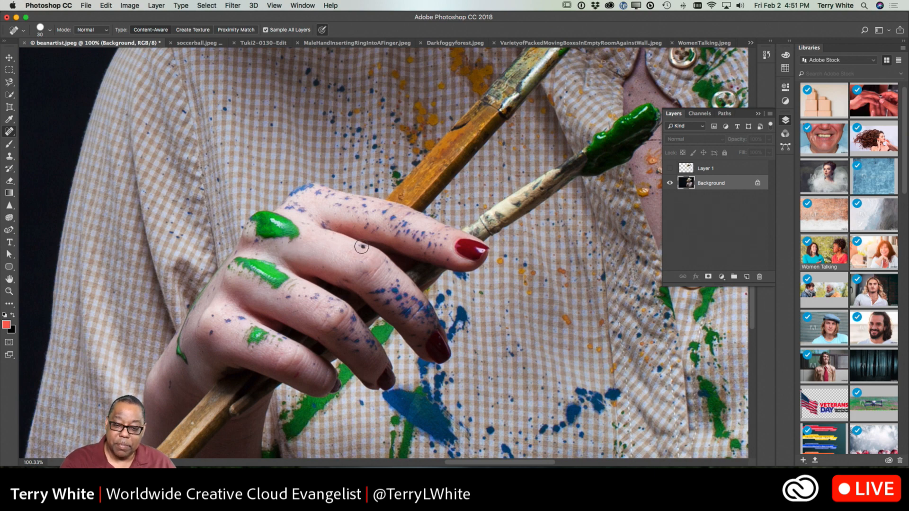
left_click(360, 246)
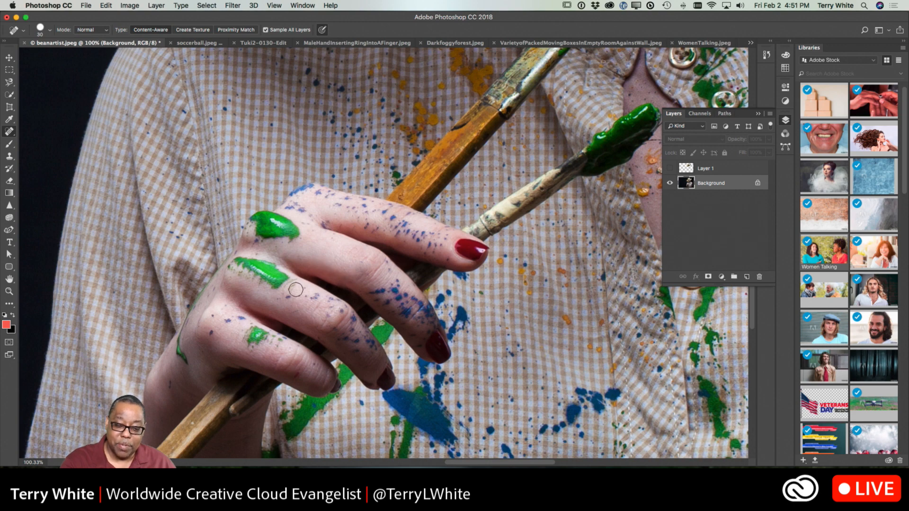
left_click(237, 321)
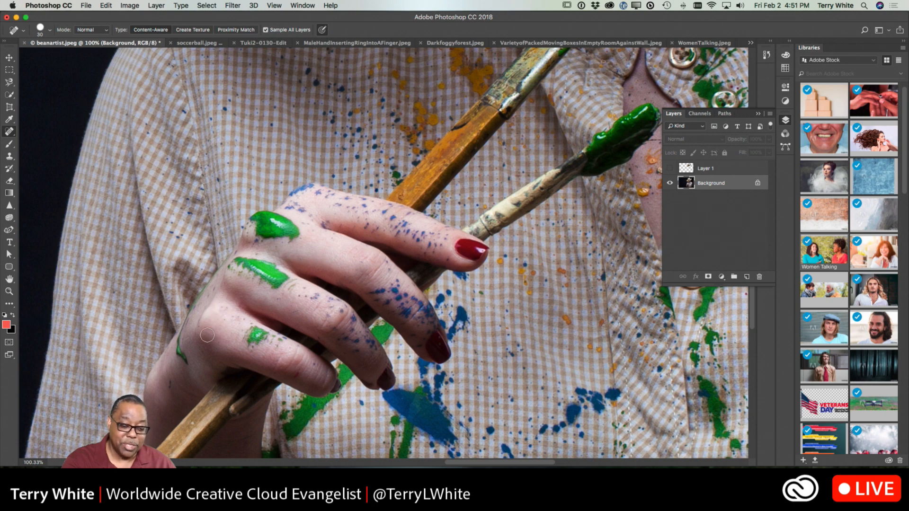
left_click(171, 384)
left_click_drag(185, 364, 180, 354)
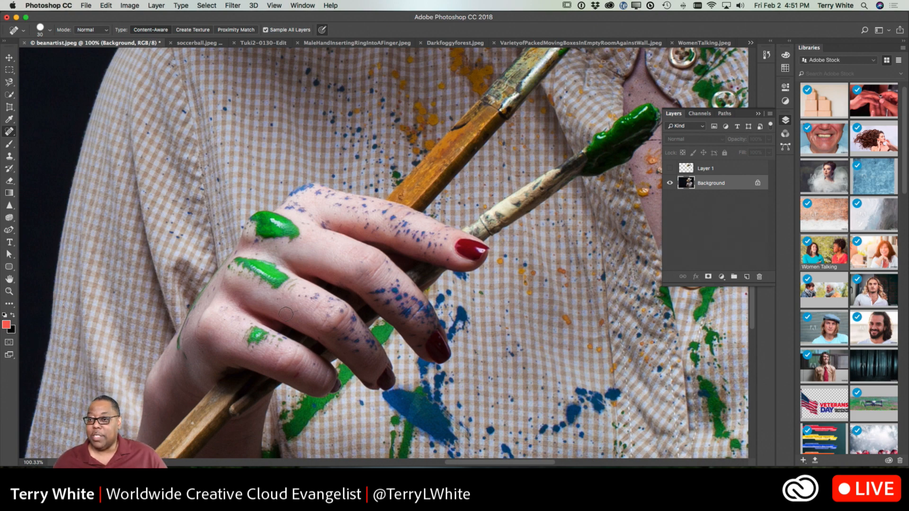
Step: Switch to DJI_0009.DNG and paint out the green utility box beside the pole with the Spot Healing Brush
left_click(751, 42)
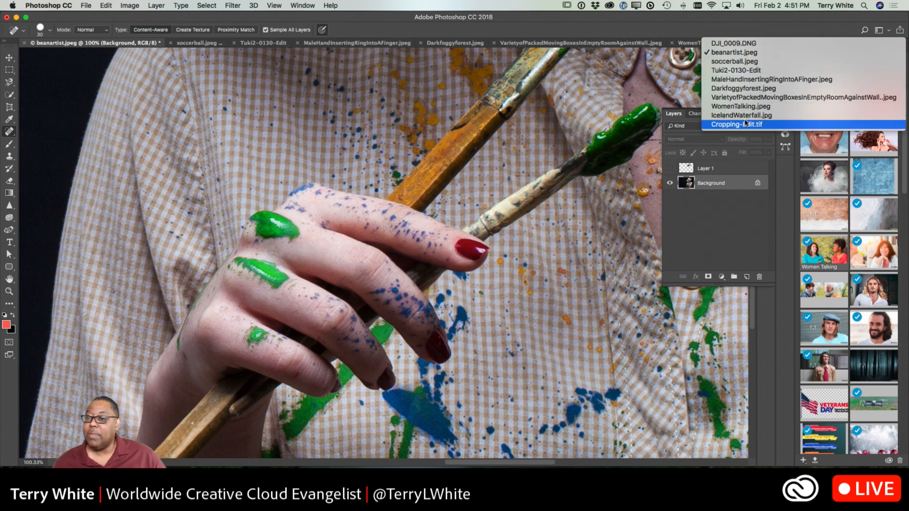
left_click(743, 43)
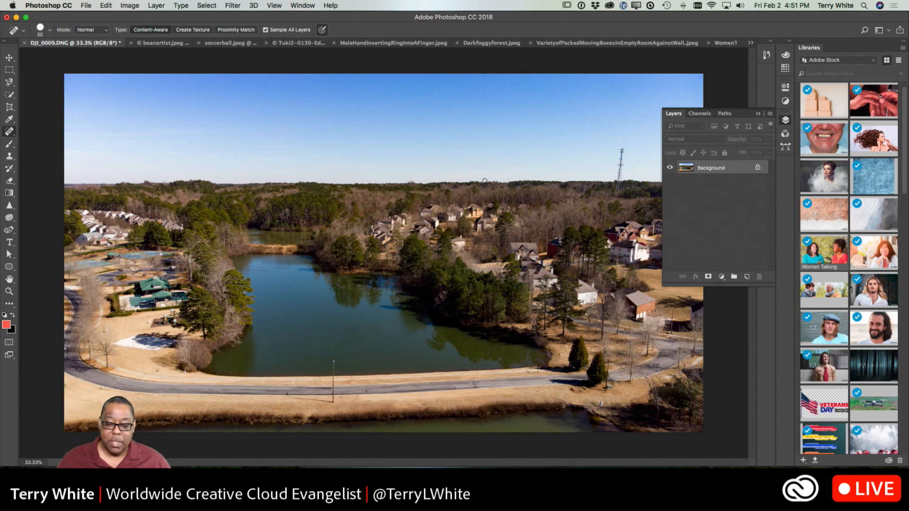
key("super+space")
mouse_move(601, 399)
left_mouse_down()
mouse_move(658, 417)
mouse_move(534, 341)
mouse_move(531, 329)
left_mouse_up()
key("space")
left_click_drag(469, 326, 471, 354)
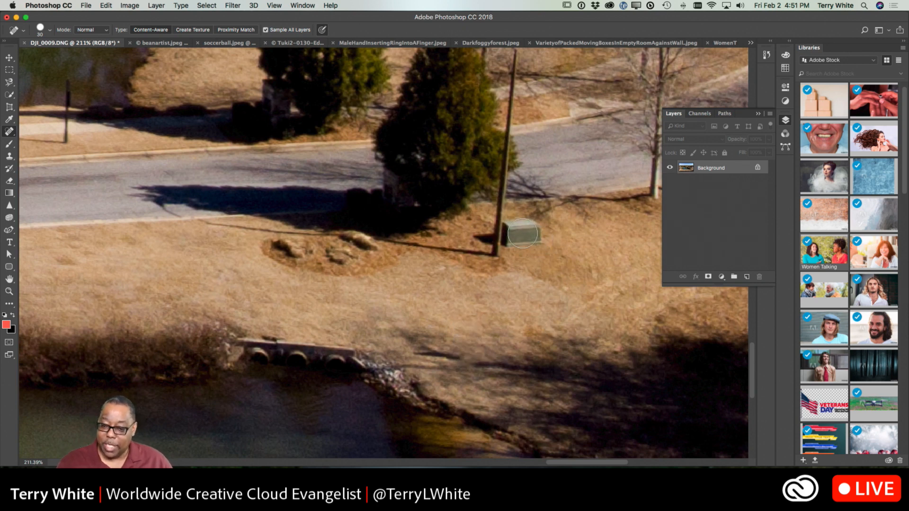
mouse_move(536, 238)
left_mouse_down()
mouse_move(532, 230)
mouse_move(516, 241)
mouse_move(505, 231)
mouse_move(516, 227)
mouse_move(509, 233)
left_mouse_up()
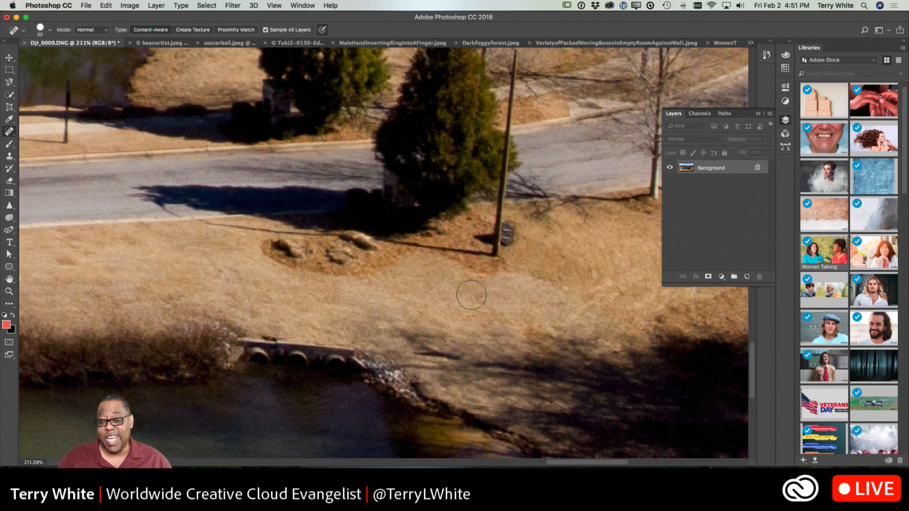
Step: Heal the remaining dark traces of the utility box around the base of the pole
left_click_drag(514, 228, 514, 238)
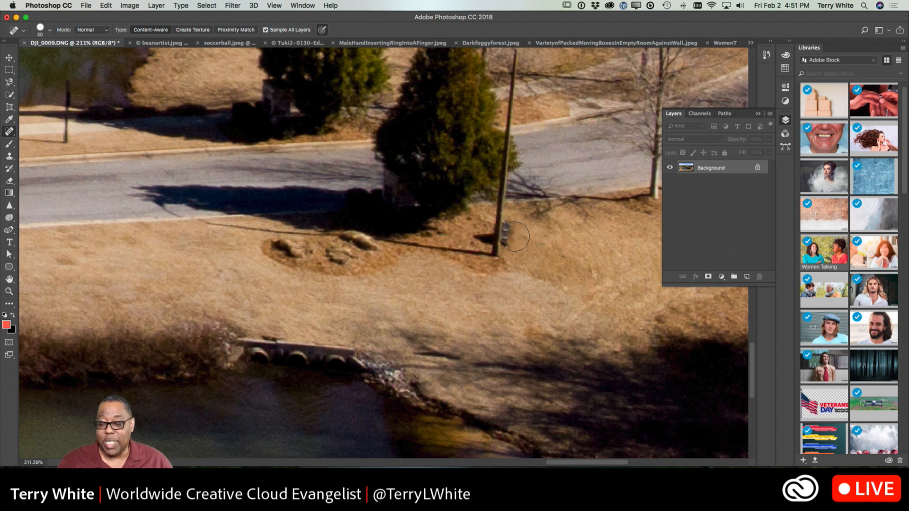
left_click(509, 221)
left_click(509, 221)
left_click(508, 222)
left_click(509, 242)
left_click(506, 236)
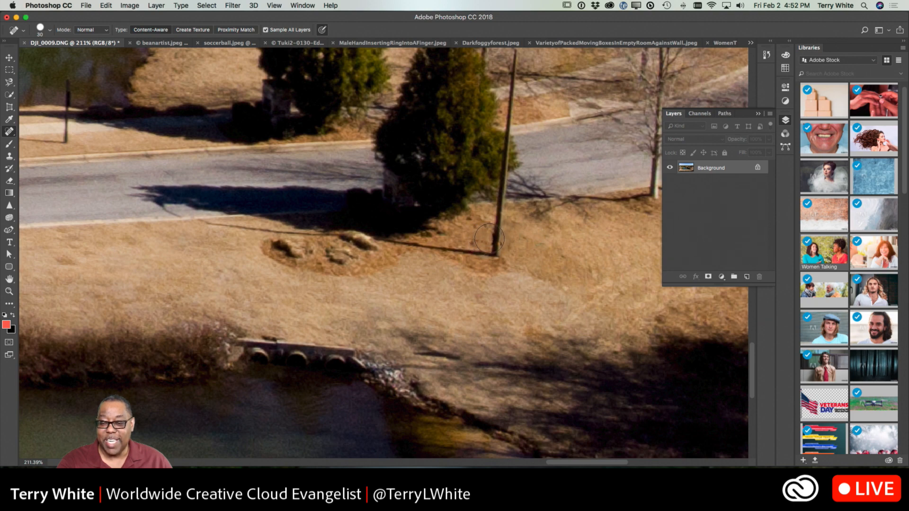
Step: Heal the bright speck in the grass and the small blue speck along the shoreline with the Spot Healing Brush
left_click_drag(348, 377, 486, 361)
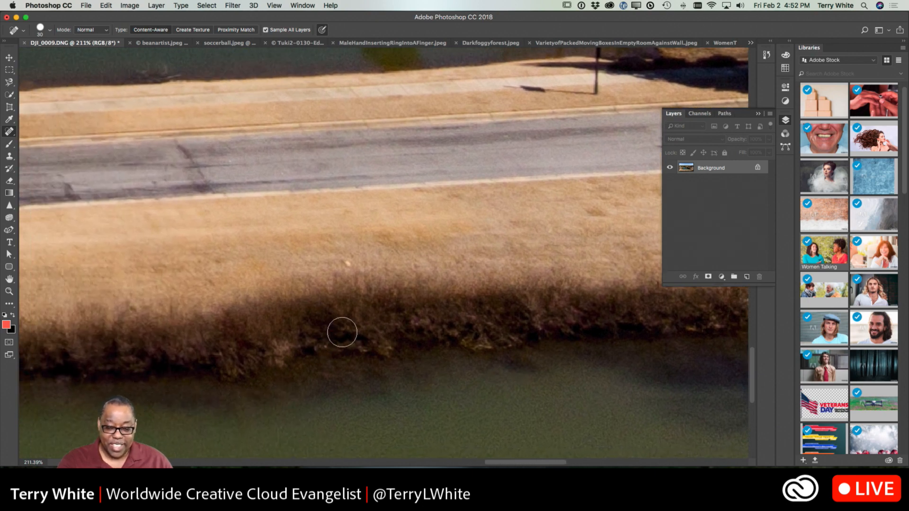
left_click(348, 267)
left_click_drag(258, 346, 539, 304)
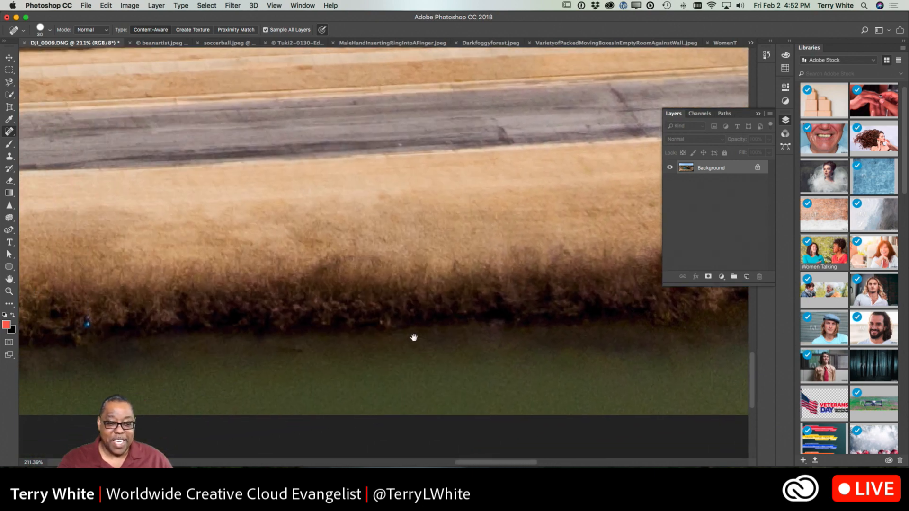
left_click_drag(451, 259, 447, 287)
left_click(201, 337)
Step: Paint out the dark stain and crack marks crossing the road with the Spot Healing Brush
left_click_drag(270, 334, 509, 300)
mouse_move(453, 322)
left_mouse_down()
mouse_move(430, 347)
mouse_move(331, 388)
mouse_move(355, 366)
mouse_move(278, 368)
left_mouse_up()
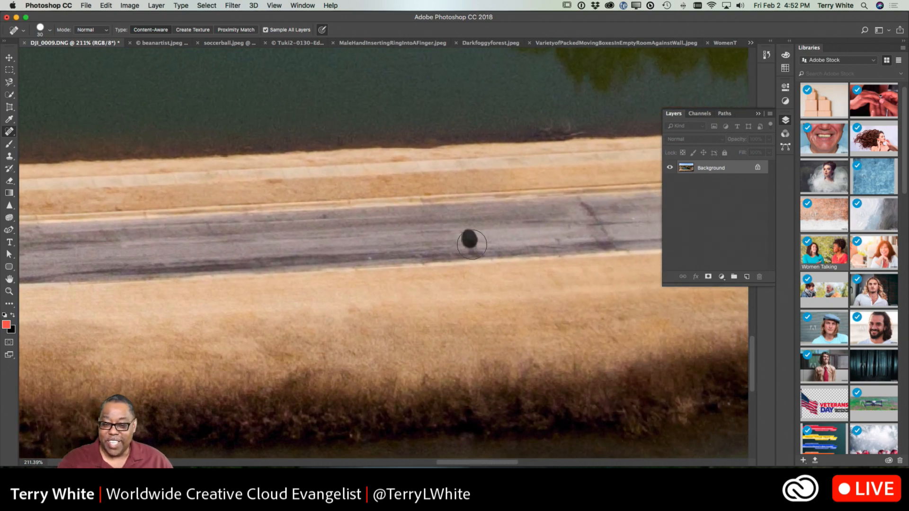
left_click_drag(563, 281, 474, 325)
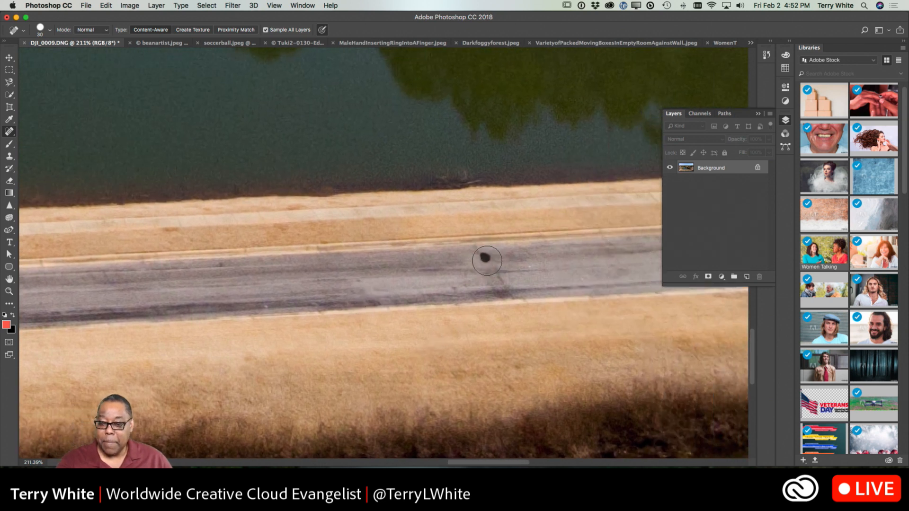
mouse_move(490, 264)
left_mouse_down()
mouse_move(501, 278)
mouse_move(488, 283)
left_mouse_up()
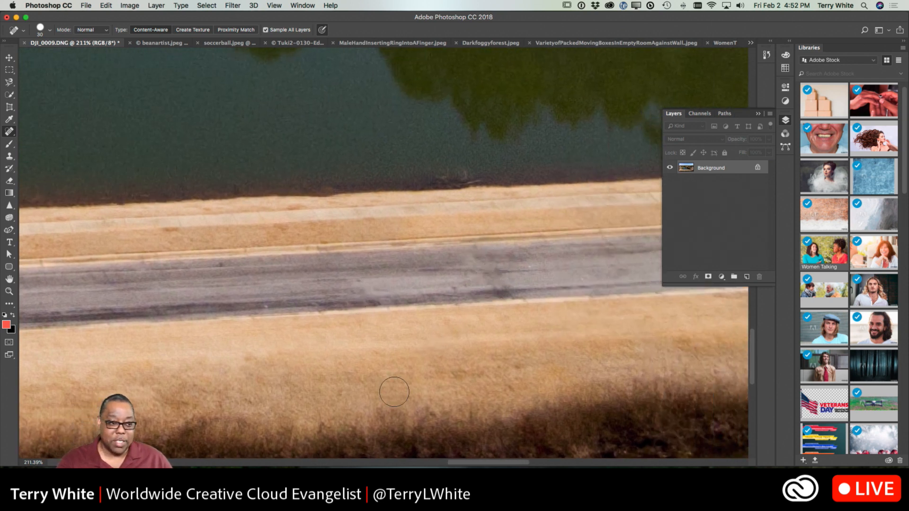
Step: Heal the next dark crack mark on the road between the stained spot and the lamp post
left_click_drag(294, 389, 484, 343)
left_click_drag(306, 355, 472, 354)
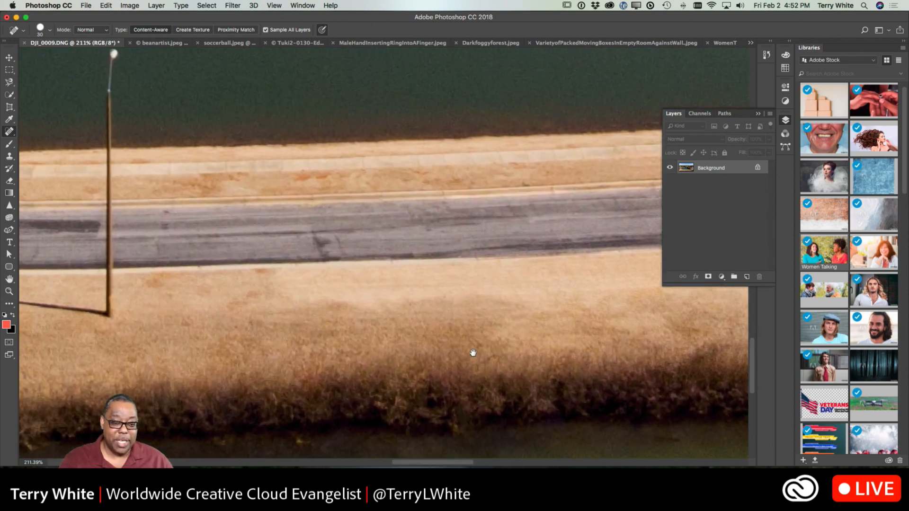
left_click(367, 242)
left_click(346, 244)
left_click(345, 246)
left_click(355, 245)
Step: Remove the lamp post's shadow from the grass, including its dark end on the road and the remnant at the post's base
left_click_drag(308, 362, 544, 358)
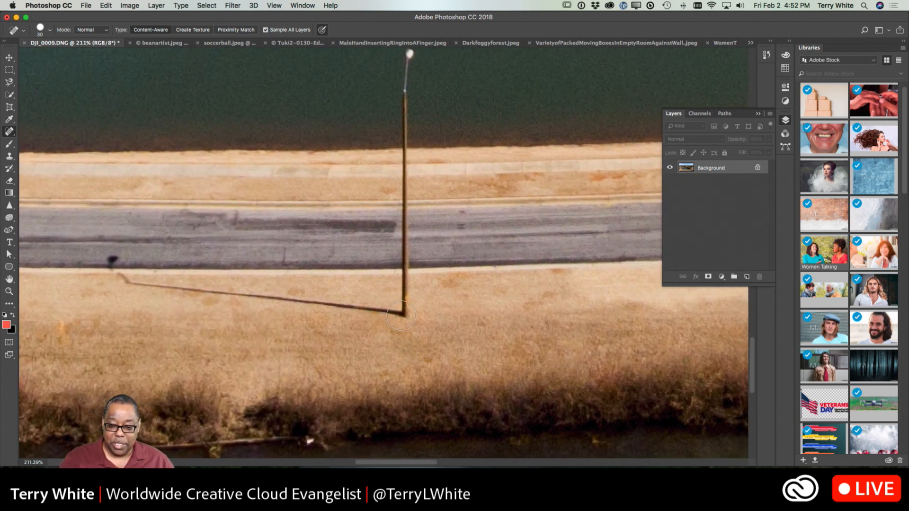
left_click_drag(394, 311, 217, 294)
left_click_drag(176, 289, 117, 278)
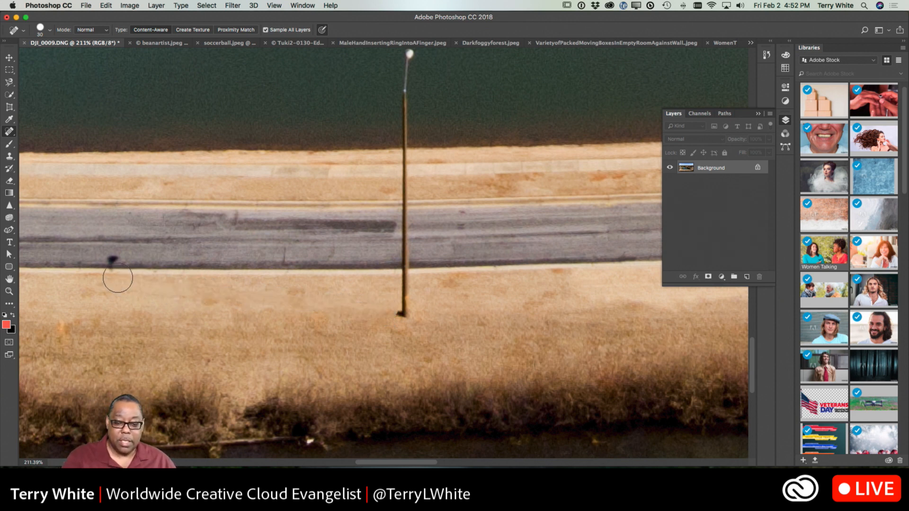
left_click(400, 313)
left_click(112, 258)
left_click(111, 264)
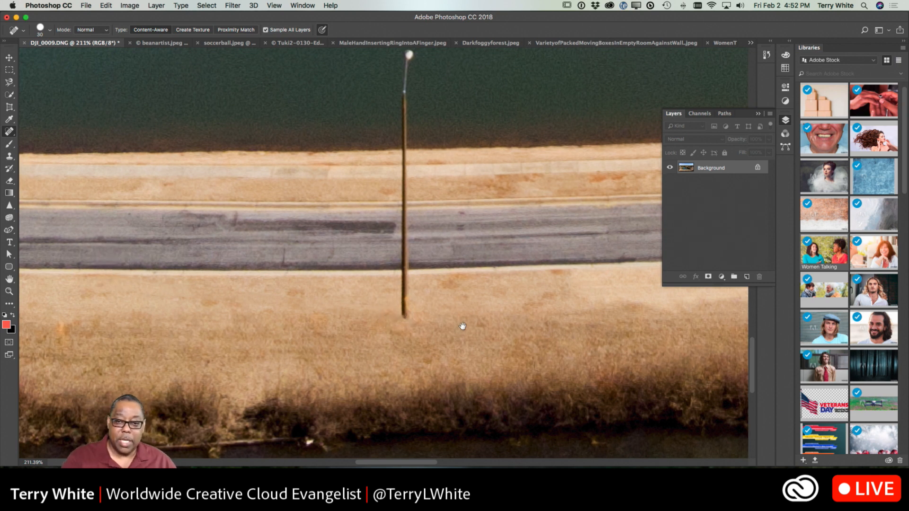
Step: Paint over the entire lamp post to remove it and show the whole photo
left_click_drag(465, 320, 440, 356)
left_click_drag(384, 88, 379, 357)
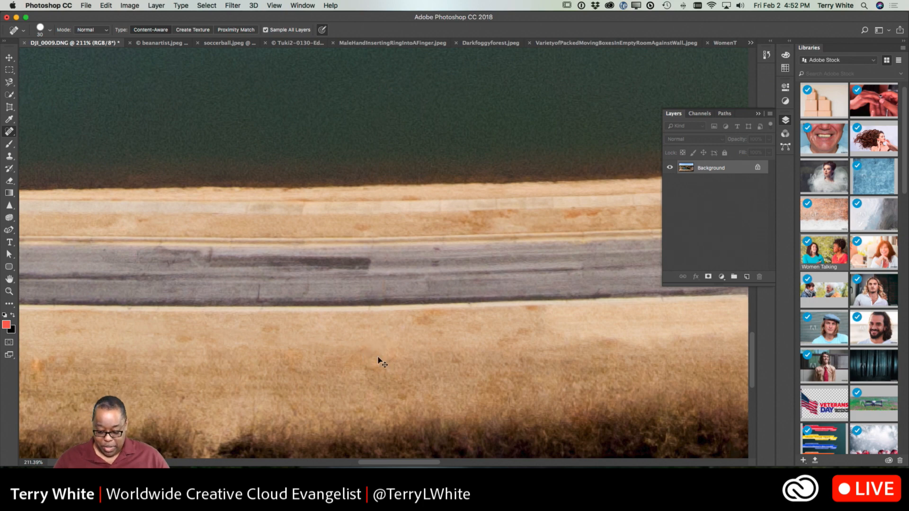
key("super+0")
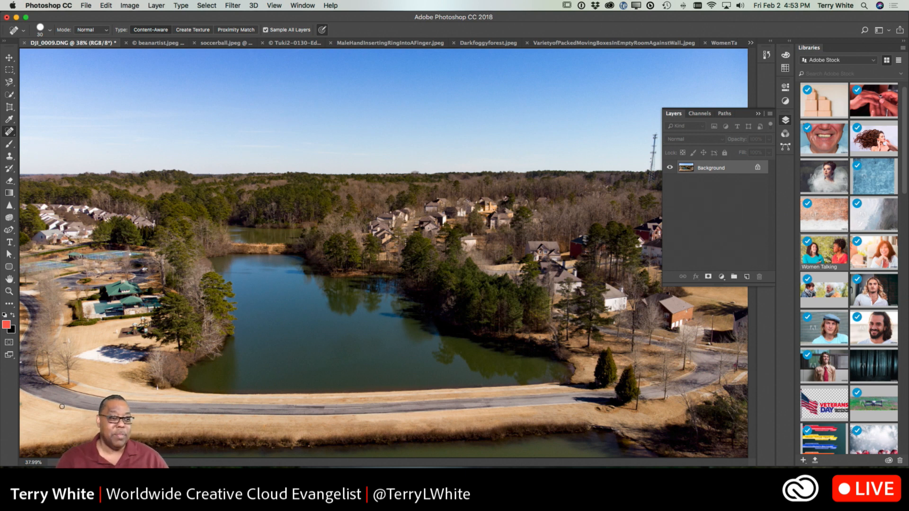
Step: Choose the Patch Tool, collapse the Layers panel and outline the communications tower on the horizon
left_click(10, 131)
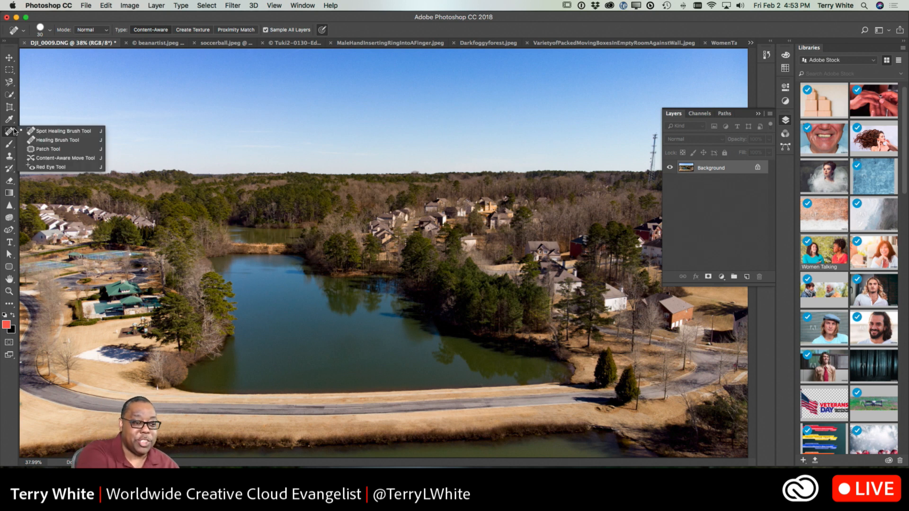
left_click(39, 151)
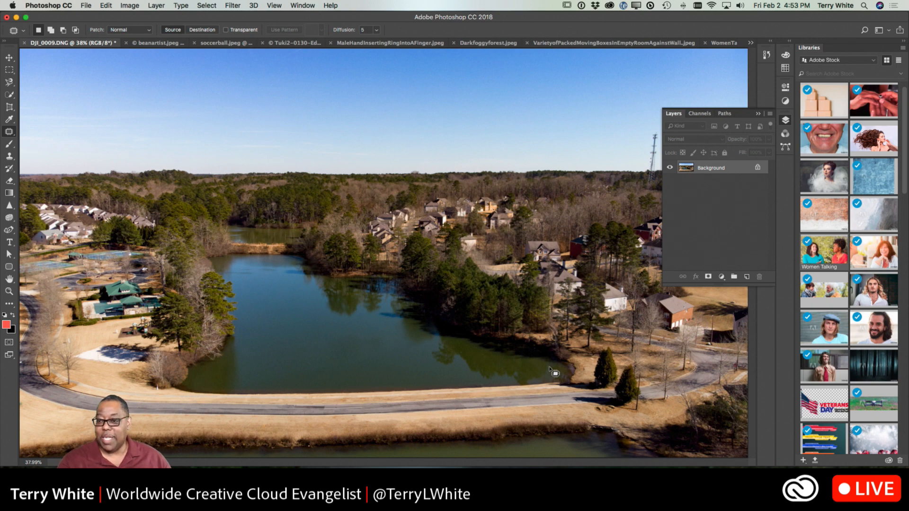
left_click(758, 114)
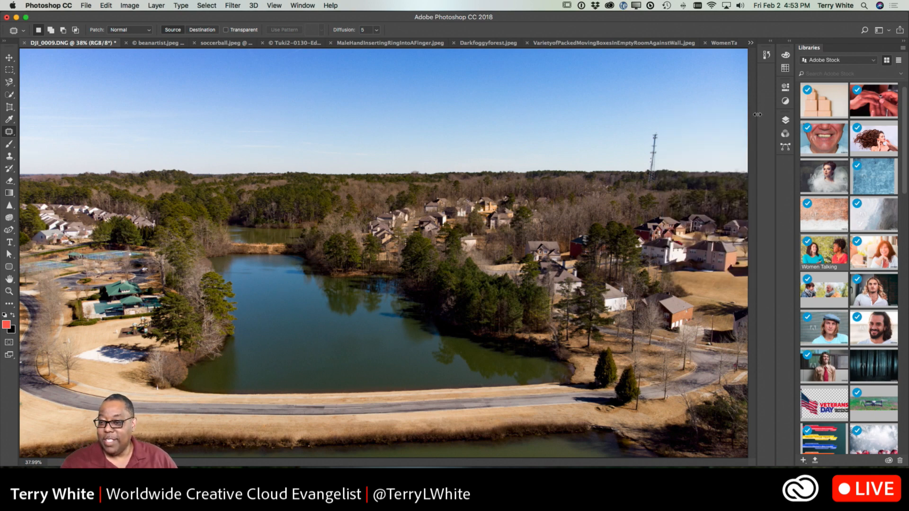
left_click_drag(655, 163, 688, 237)
left_click_drag(684, 271, 389, 345)
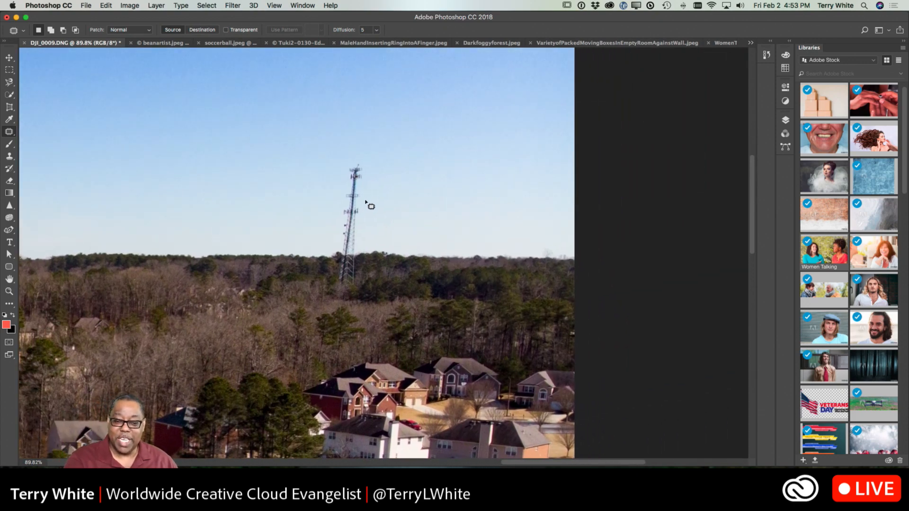
mouse_move(364, 195)
left_mouse_down()
mouse_move(364, 164)
mouse_move(353, 159)
mouse_move(338, 218)
left_mouse_up()
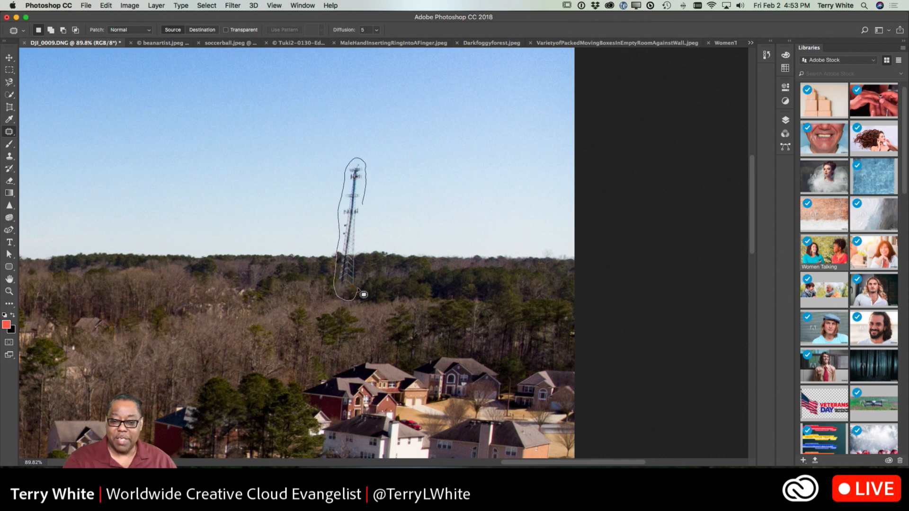
left_click_drag(364, 203, 362, 204)
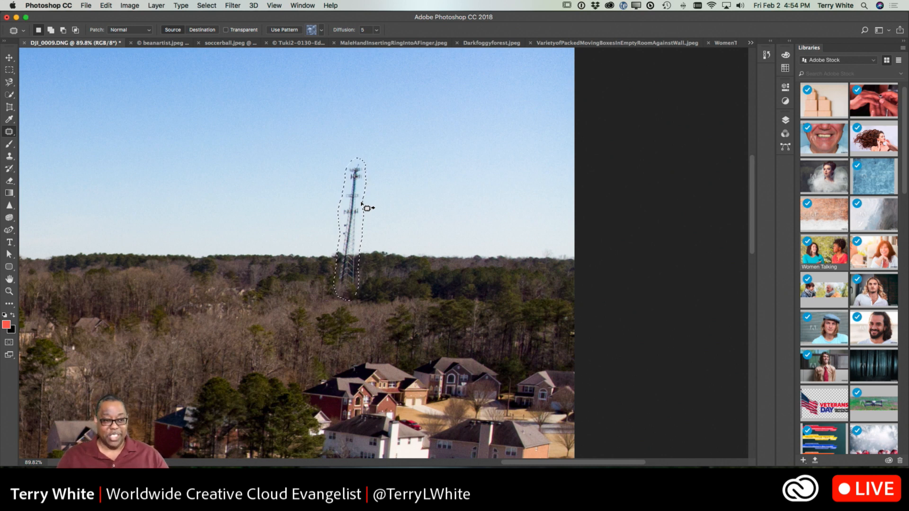
Step: Outline the tower with the Lasso Tool, patch it from the adjacent sky and trees with the Patch Tool, and deselect
left_click(10, 83)
left_click(38, 82)
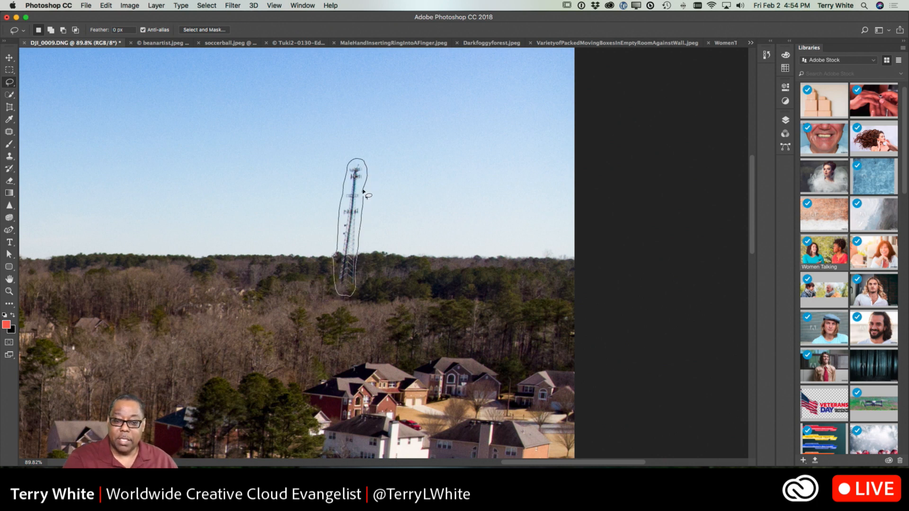
key("j")
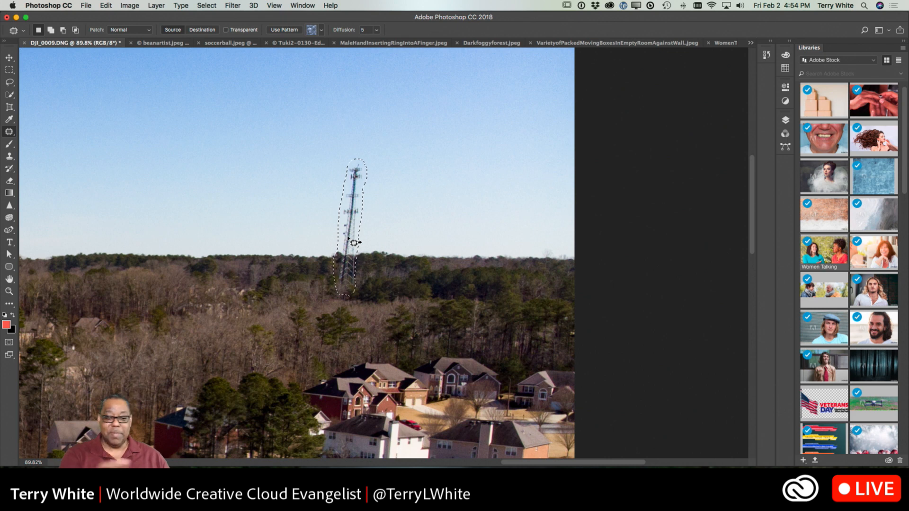
left_click_drag(350, 283, 389, 275)
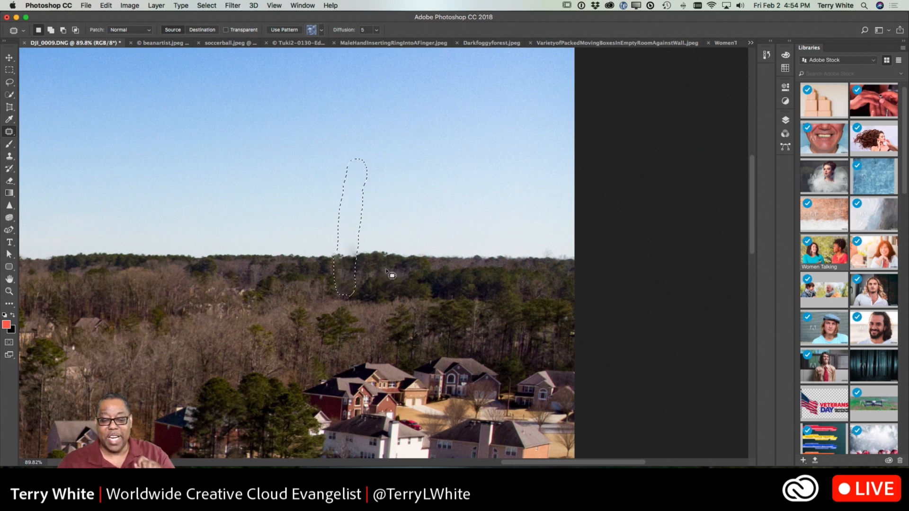
key("super+d")
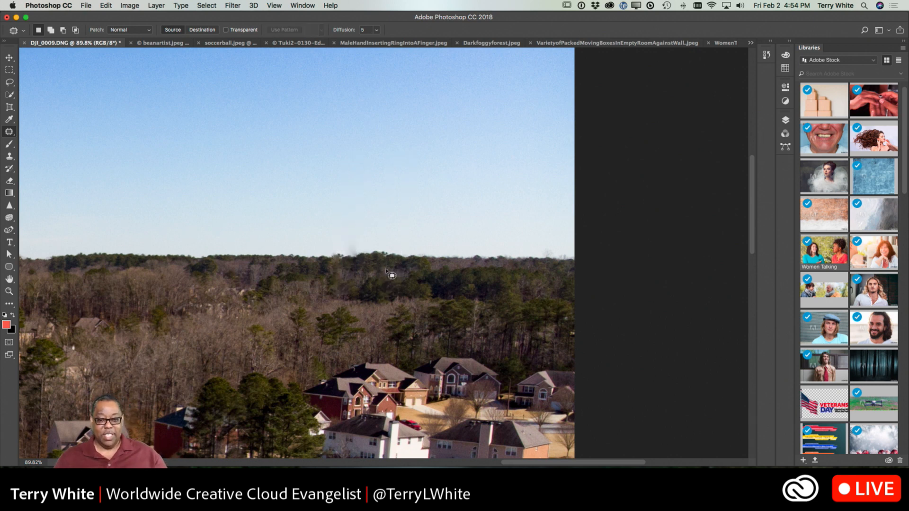
Step: Patch the faint smudge above the treeline where the tower stood using clean sky, clear the selection and show the whole photo
mouse_move(362, 239)
left_mouse_down()
mouse_move(347, 248)
mouse_move(354, 255)
mouse_move(364, 243)
left_mouse_up()
mouse_move(364, 245)
left_mouse_down()
mouse_move(372, 226)
mouse_move(345, 248)
mouse_move(362, 245)
left_mouse_up()
key("super+d")
left_click_drag(353, 243, 381, 226)
key("super+d")
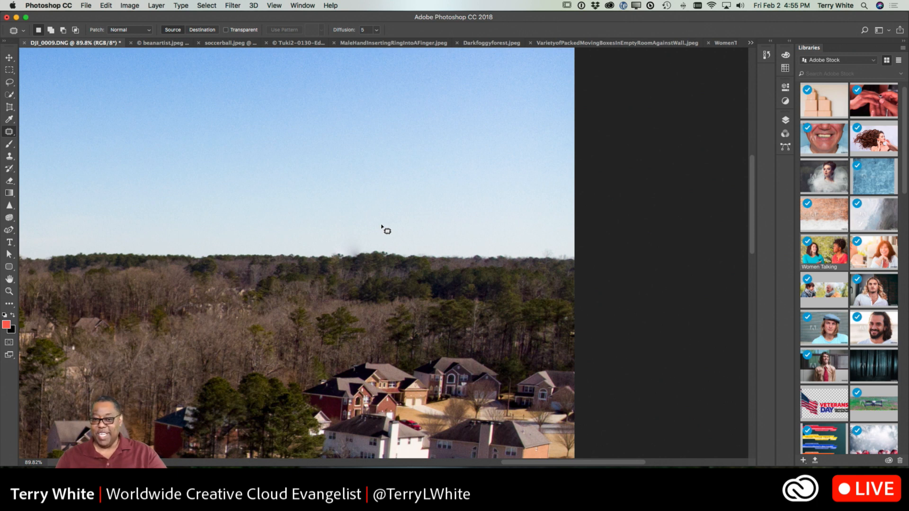
key("super+0")
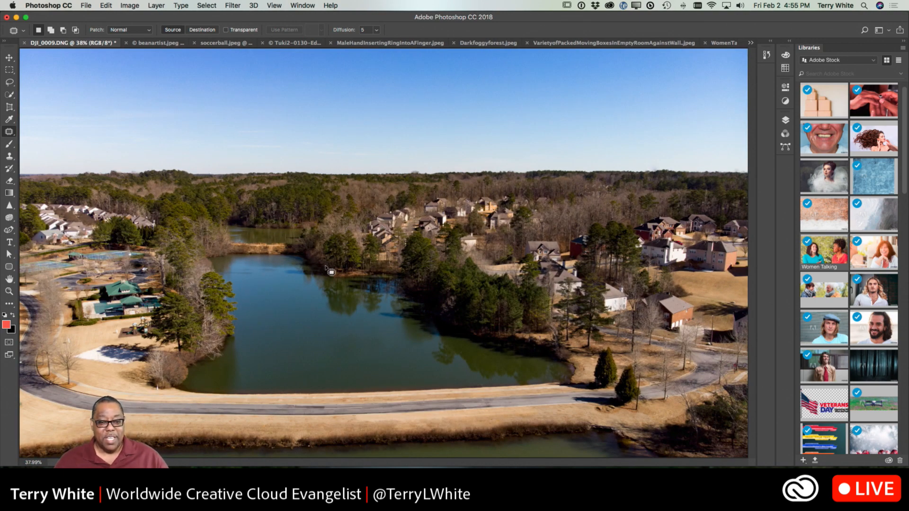
Step: Choose the Clone Stamp Tool and switch to beanartist.jpeg, zoomed out to 25% to show the artist's shirt
left_click(7, 147)
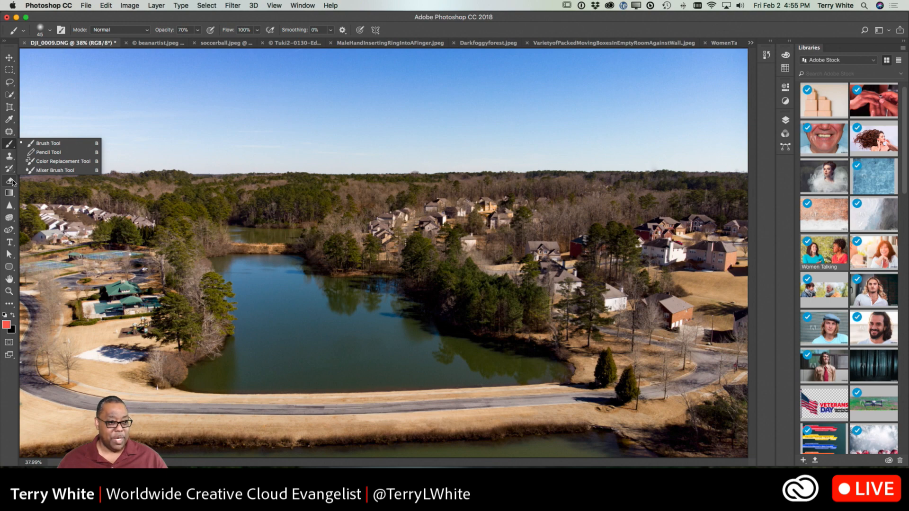
left_click(10, 157)
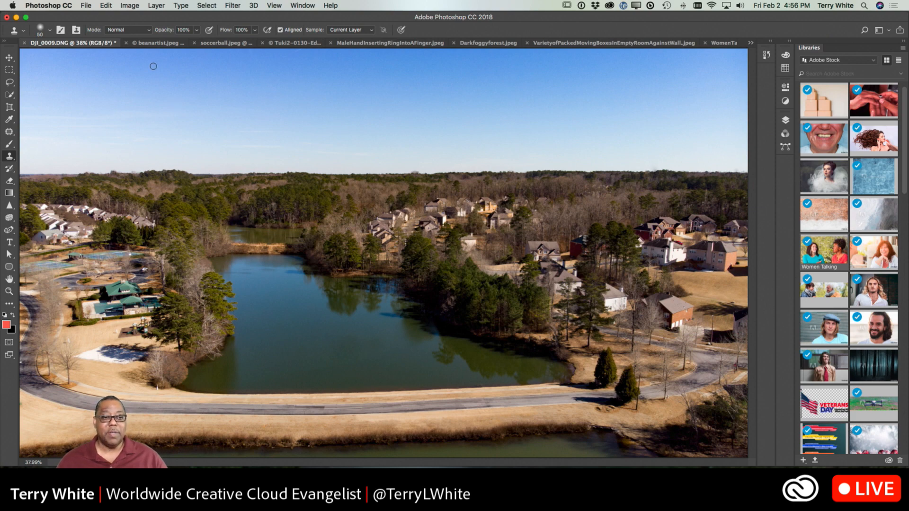
left_click(154, 44)
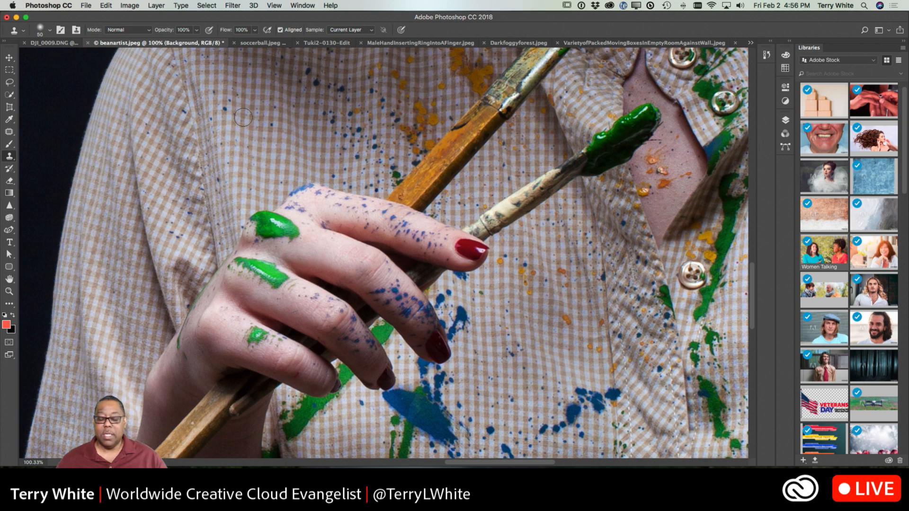
key("super+minus")
key("super+minus")
key("super+minus")
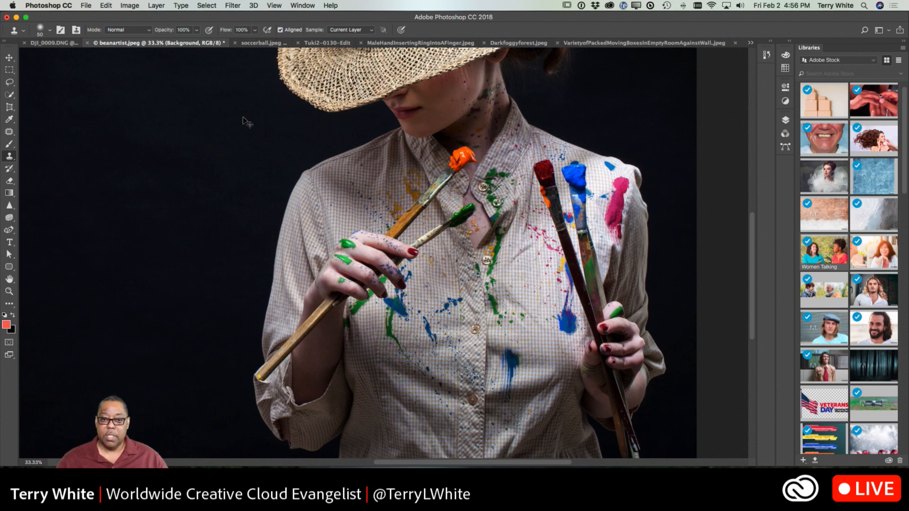
key("super+minus")
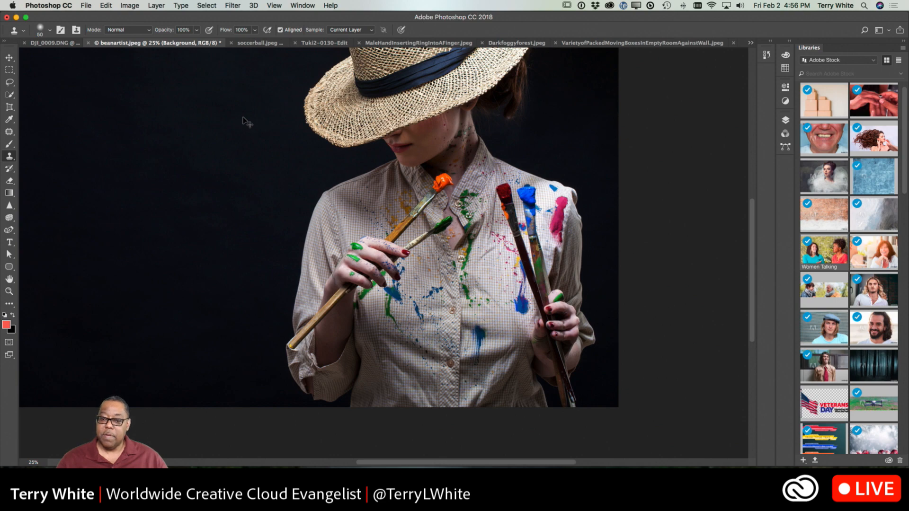
key("super+plus")
key("super+minus")
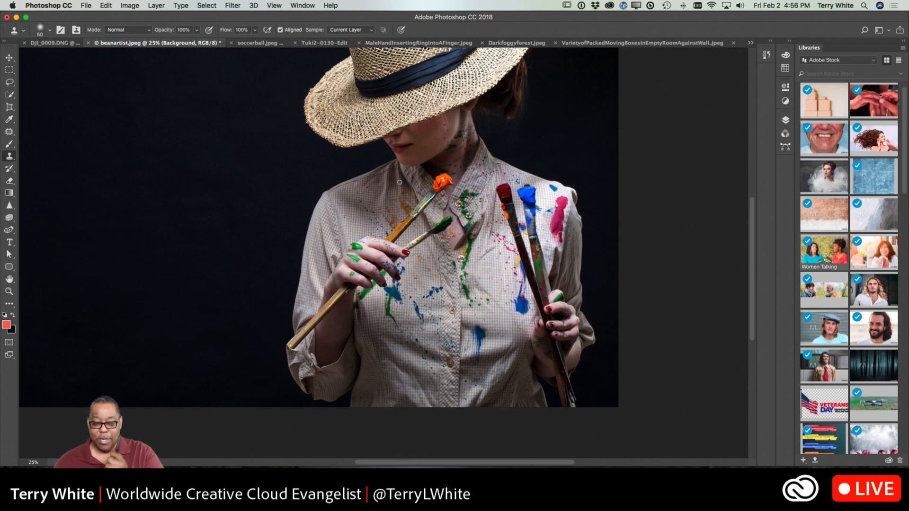
scroll(400, 182, "right", 15)
scroll(399, 181, "left", 15)
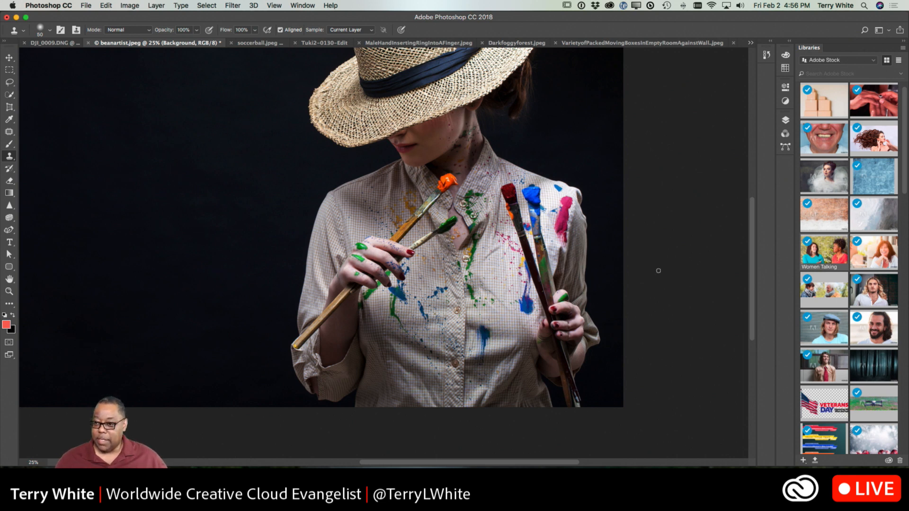
Step: Add a new layer directly above Background and set the Clone Stamp to sample All Layers
left_click(785, 120)
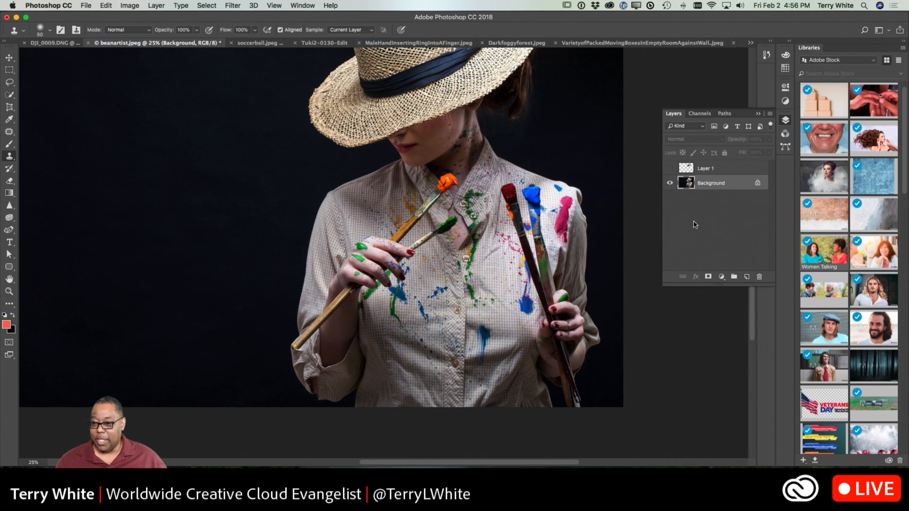
left_click(746, 277)
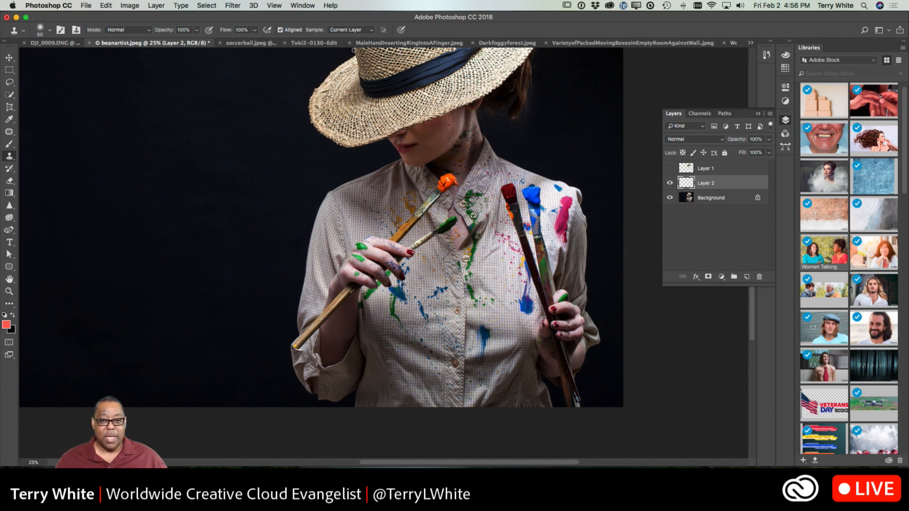
left_click(371, 31)
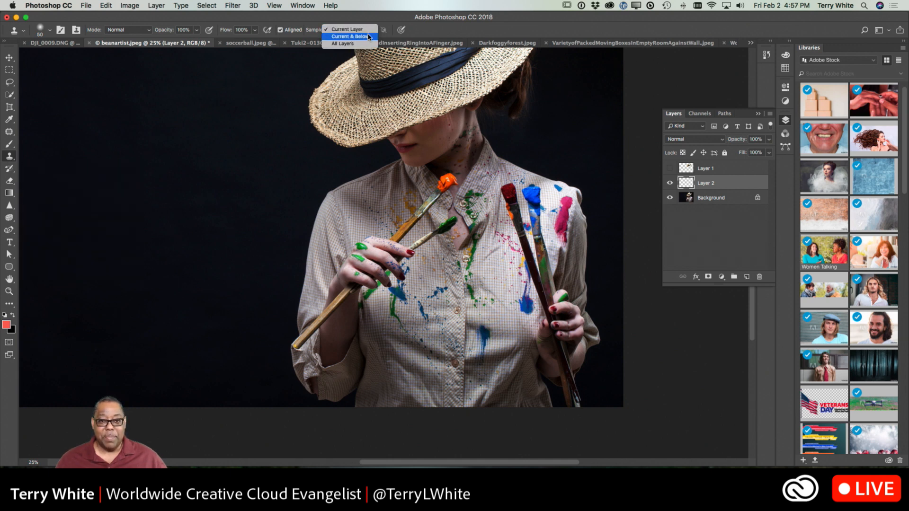
left_click(366, 43)
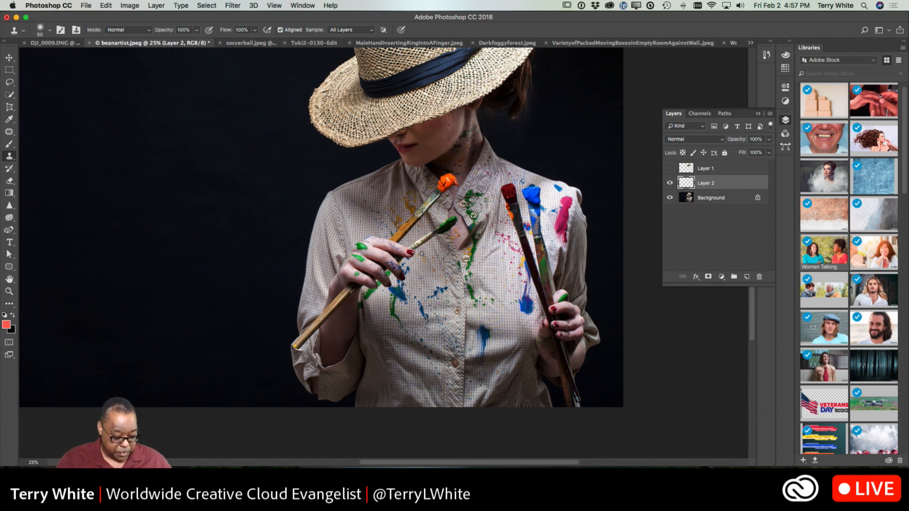
key("z")
left_click_drag(428, 253, 465, 288)
key("s")
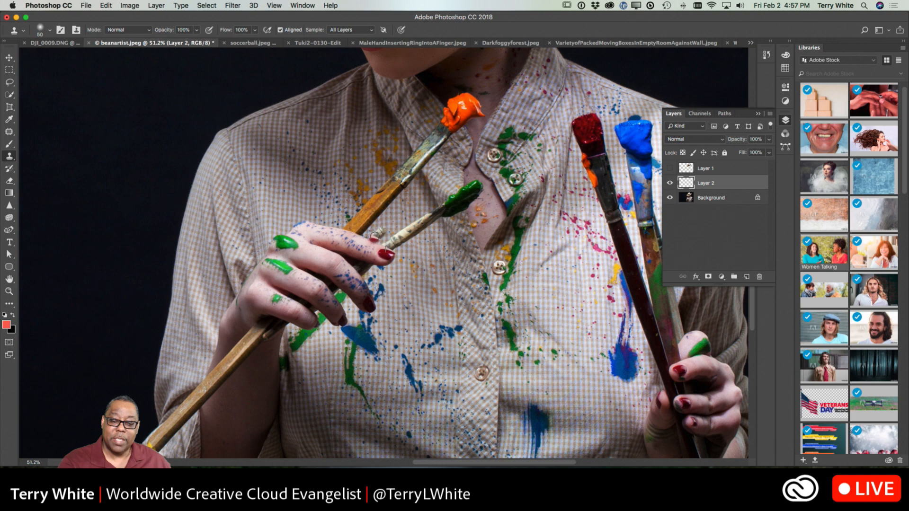
Step: Clone a second green-tipped paintbrush just above the original one on Layer 2, and ready the Eraser Tool with a 35 px brush
mouse_move(381, 231)
left_mouse_down()
mouse_move(444, 182)
mouse_move(455, 184)
mouse_move(451, 174)
mouse_move(464, 196)
mouse_move(448, 203)
mouse_move(442, 182)
left_mouse_up()
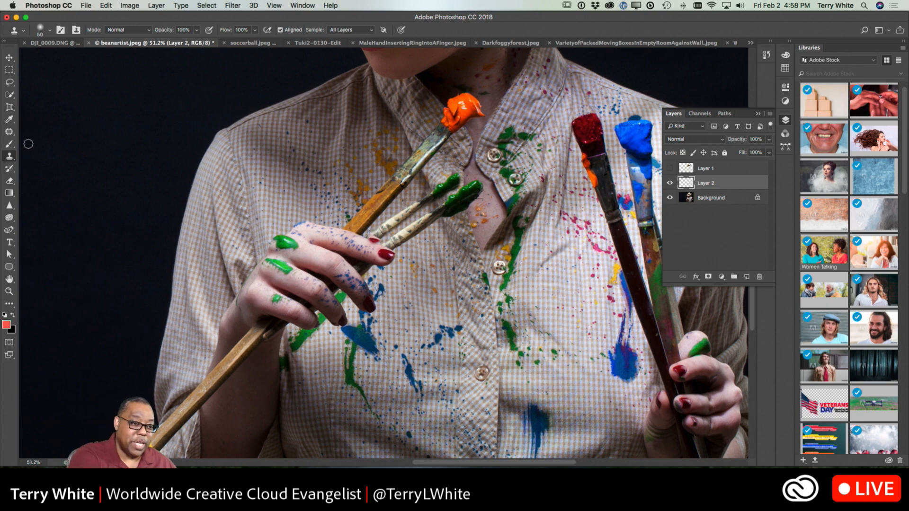
left_click(9, 180)
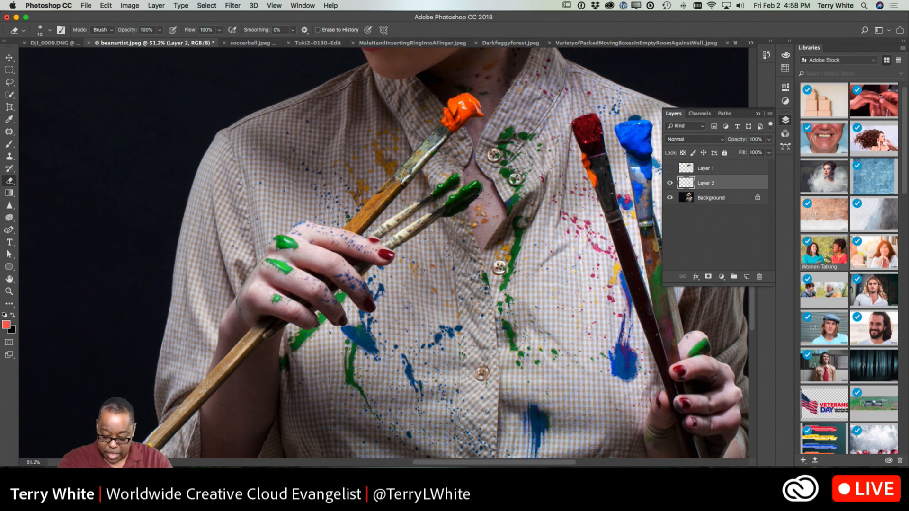
key("bracketright")
key("bracketright")
key("bracketright")
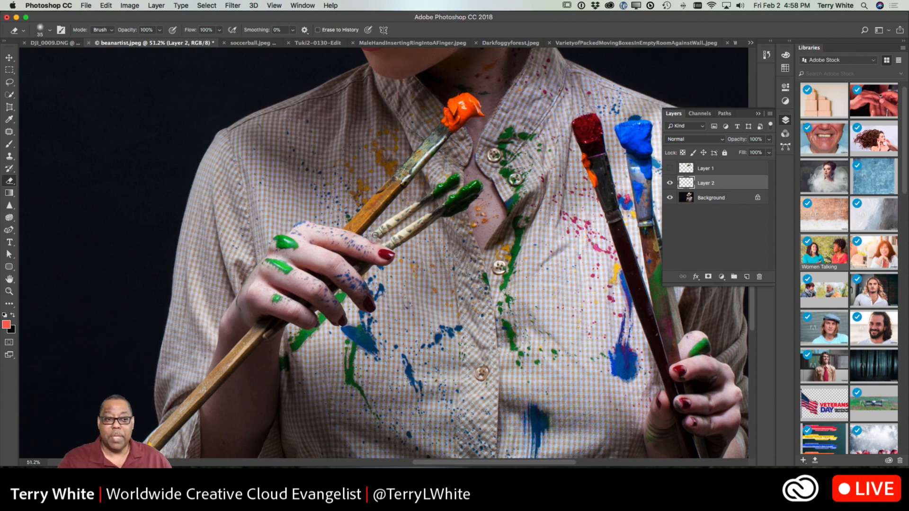
Step: Move the cloned green paintbrush slightly closer to the hand, return to the Eraser Tool and show the whole photo
key("v")
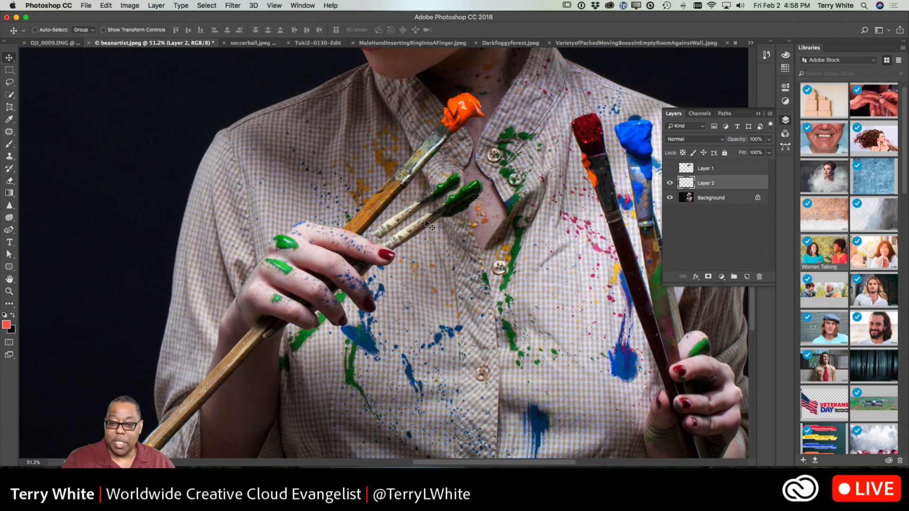
left_click_drag(404, 218, 393, 224)
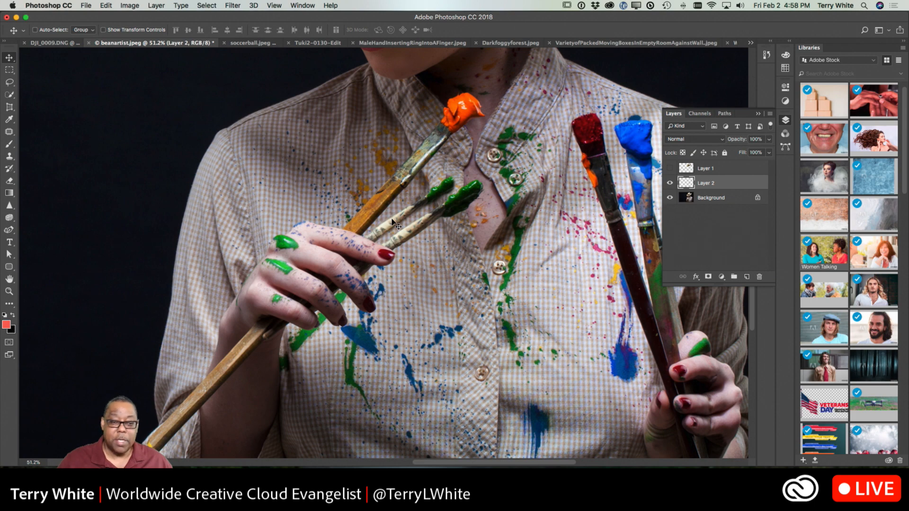
left_click(10, 181)
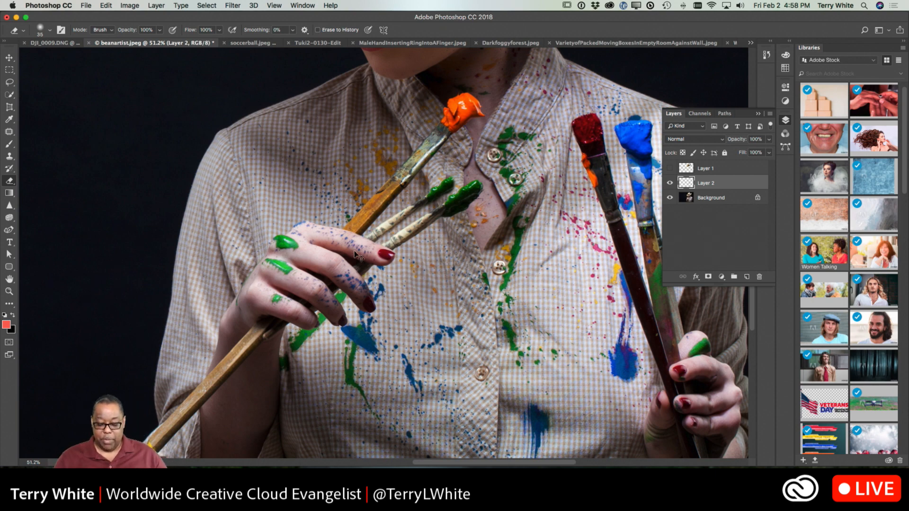
key("super+0")
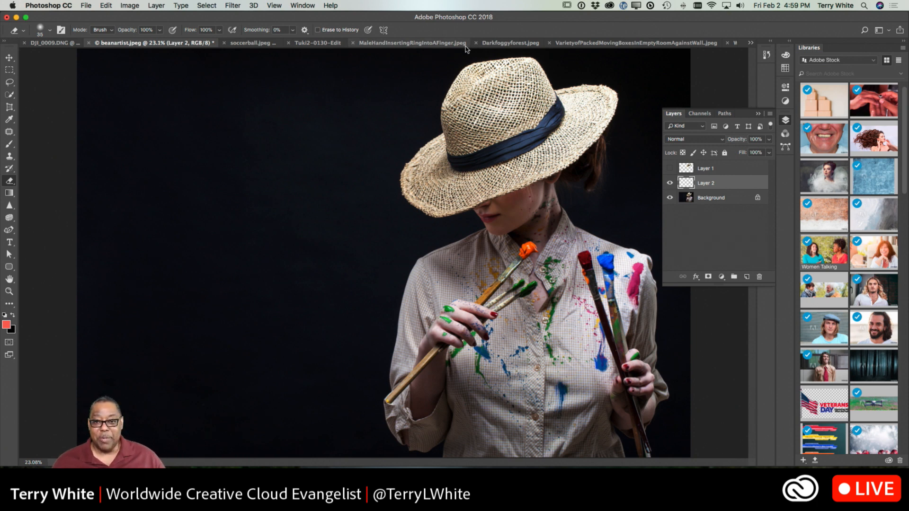
Step: Switch to MaleHandInsertingRingIntoAFinger.jpeg, choose the Sharpen Tool and duplicate the Background layer
left_click(406, 44)
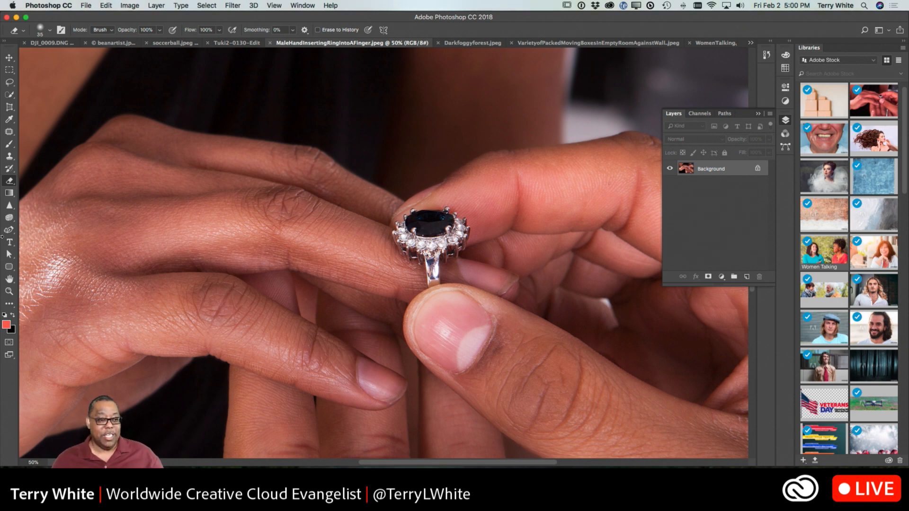
left_click(10, 208)
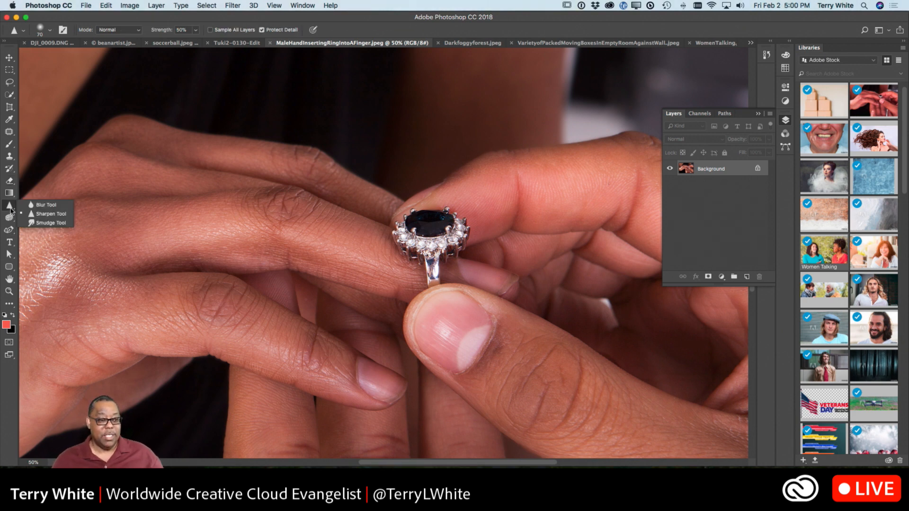
left_click(48, 214)
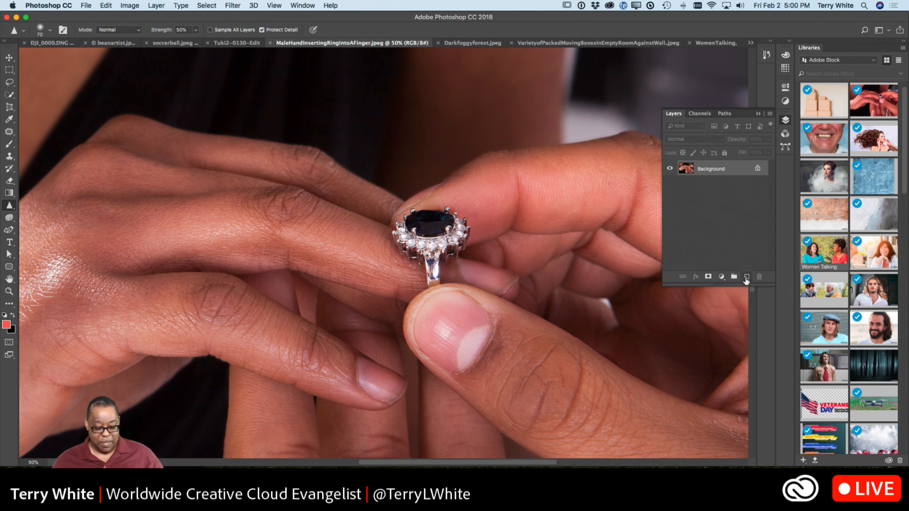
left_click_drag(705, 173, 747, 277)
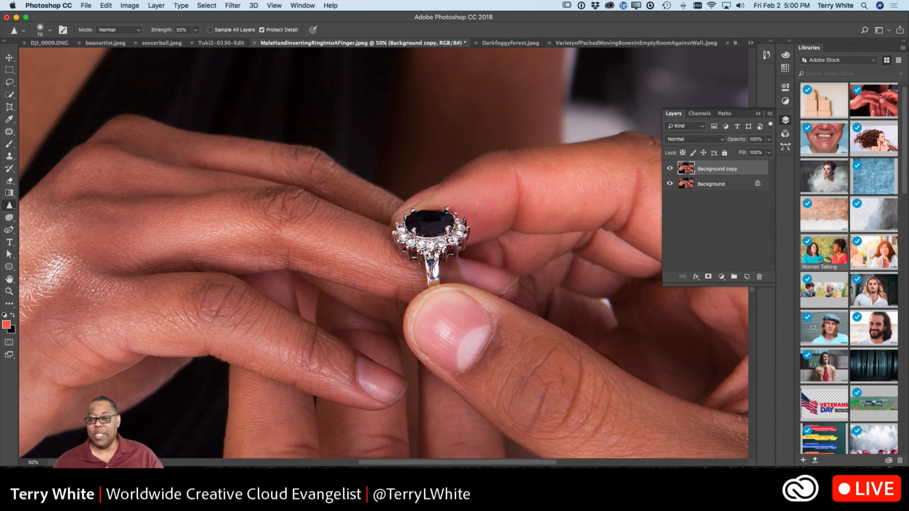
Step: Compare the ring before and after sharpening by toggling the Background copy's visibility, including at 100% magnification
left_click(669, 169)
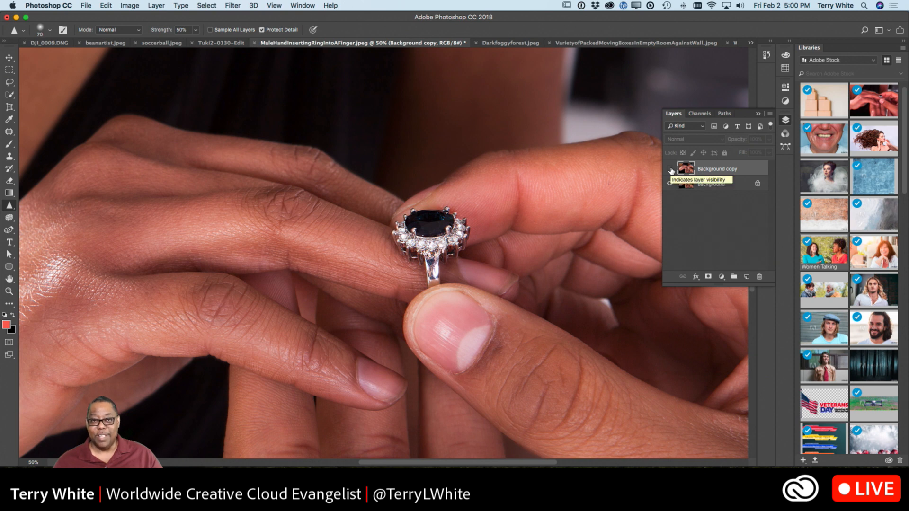
left_click(670, 169)
left_click(670, 169)
left_click(669, 169)
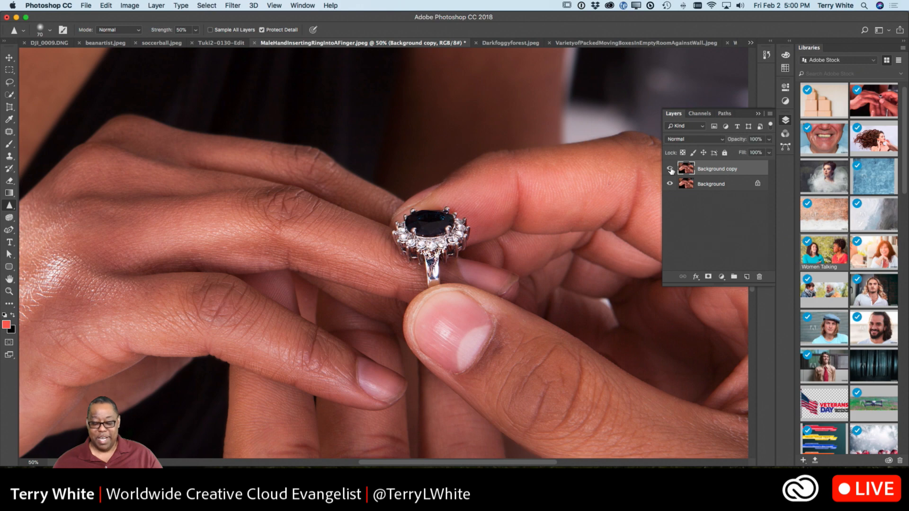
key("super+1")
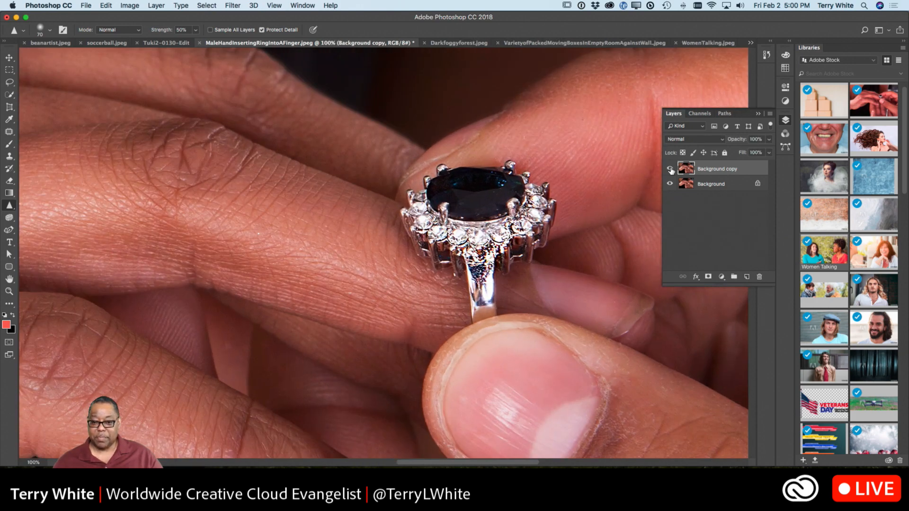
left_click(670, 169)
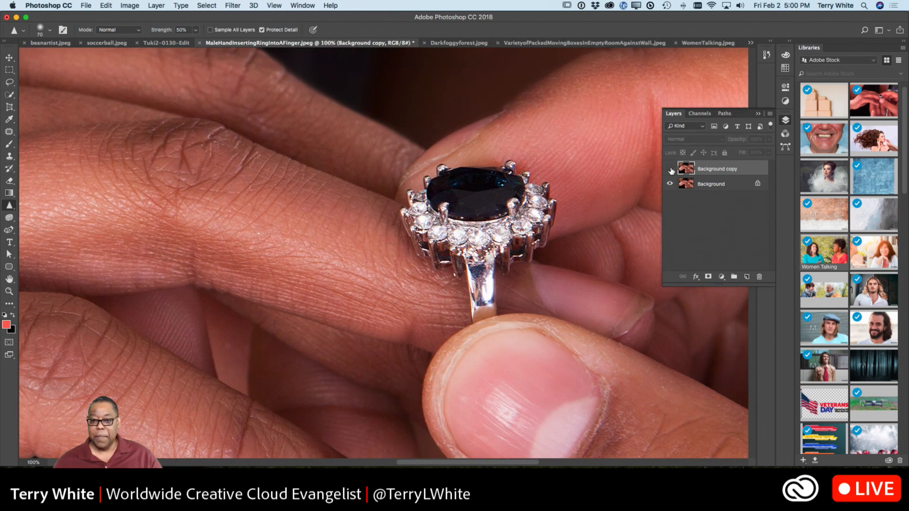
left_click(669, 169)
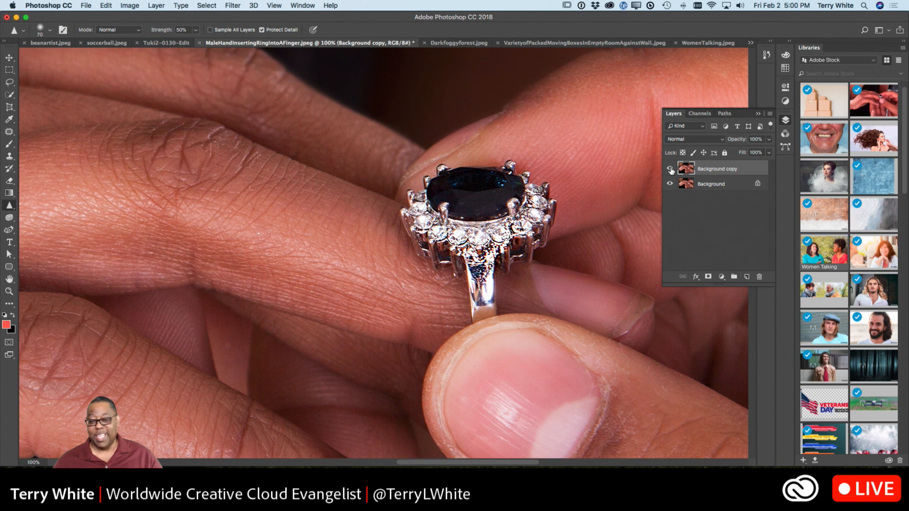
left_click(670, 169)
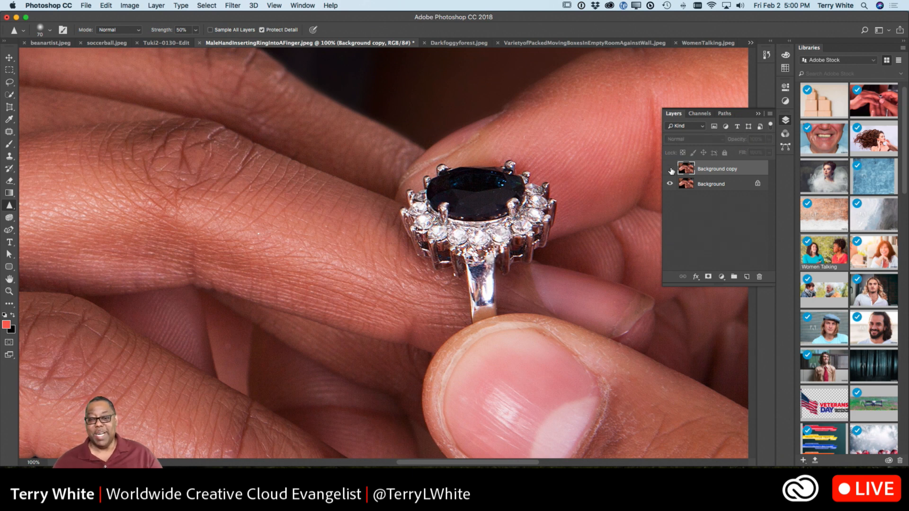
left_click(670, 169)
left_click(670, 169)
left_click(670, 169)
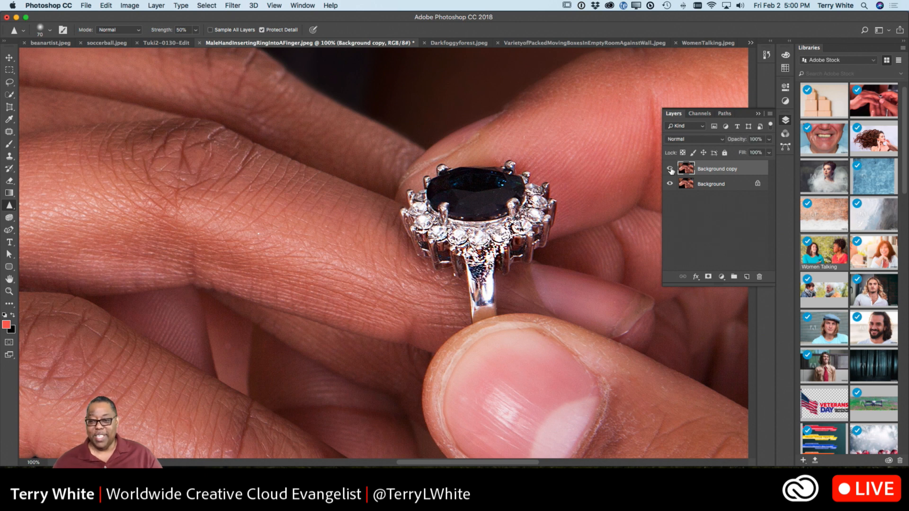
left_click(669, 169)
Step: Replace the sharpened copy with a fresh duplicate of Background, and lightly sharpen the ring from its stones down the band
left_click_drag(717, 171, 759, 277)
left_click_drag(711, 171, 746, 277)
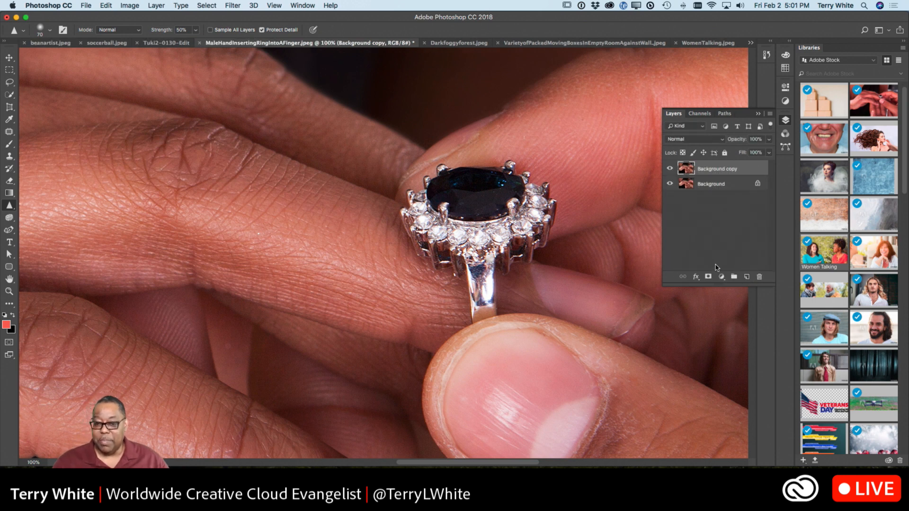
mouse_move(496, 236)
left_mouse_down()
mouse_move(531, 220)
mouse_move(537, 188)
mouse_move(472, 236)
mouse_move(447, 231)
mouse_move(432, 220)
mouse_move(450, 166)
mouse_move(514, 171)
mouse_move(526, 185)
mouse_move(487, 278)
mouse_move(485, 324)
left_mouse_up()
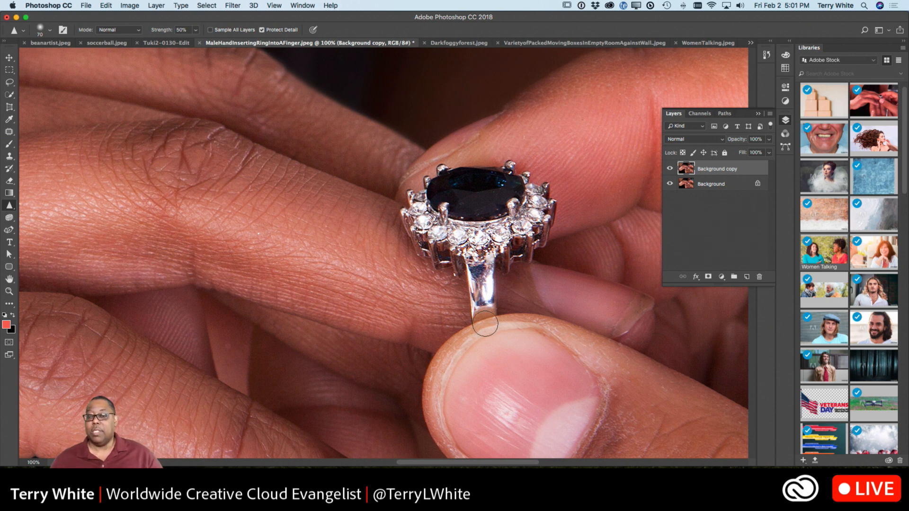
Step: Check the lighter sharpening by hiding and showing the Background copy, and view the whole photo
left_click(669, 170)
left_click(670, 169)
left_click(669, 170)
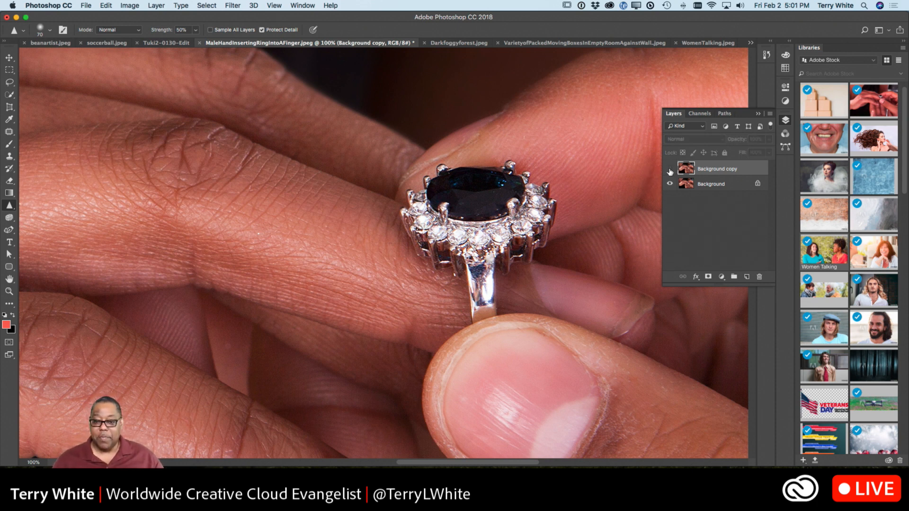
left_click(670, 170)
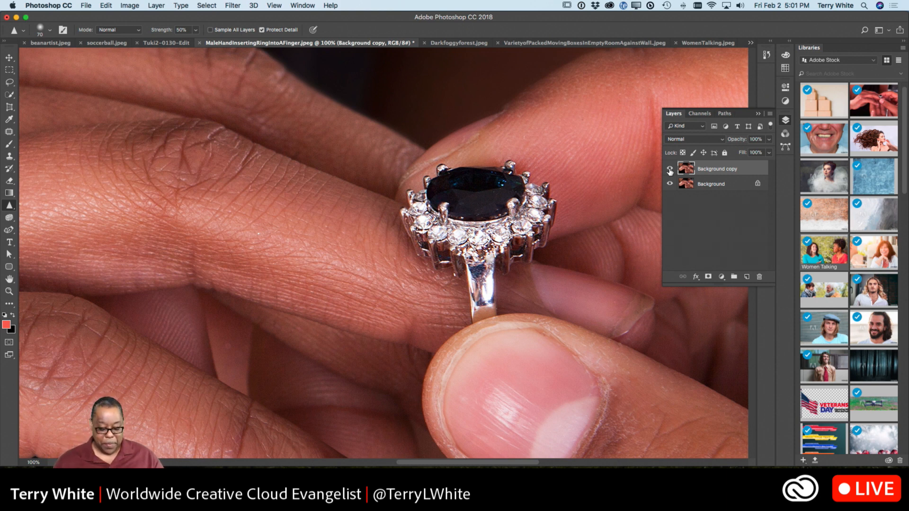
key("super+0")
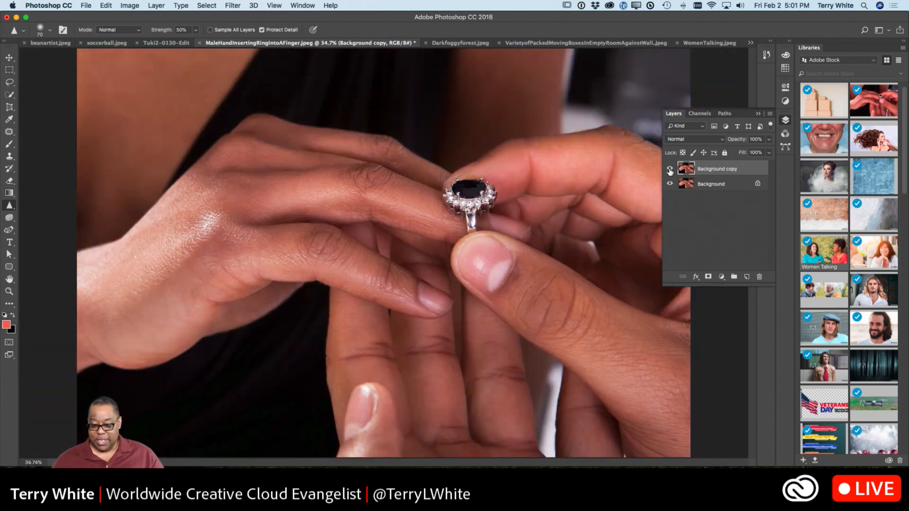